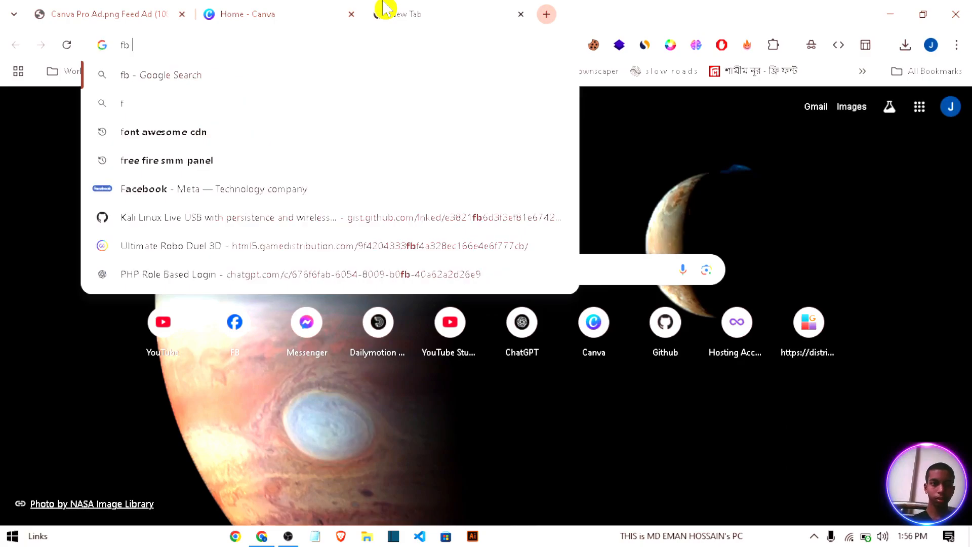
Step: Search the web for "fb ad size", read the recommended image resolution, and close the search results
text(ad)
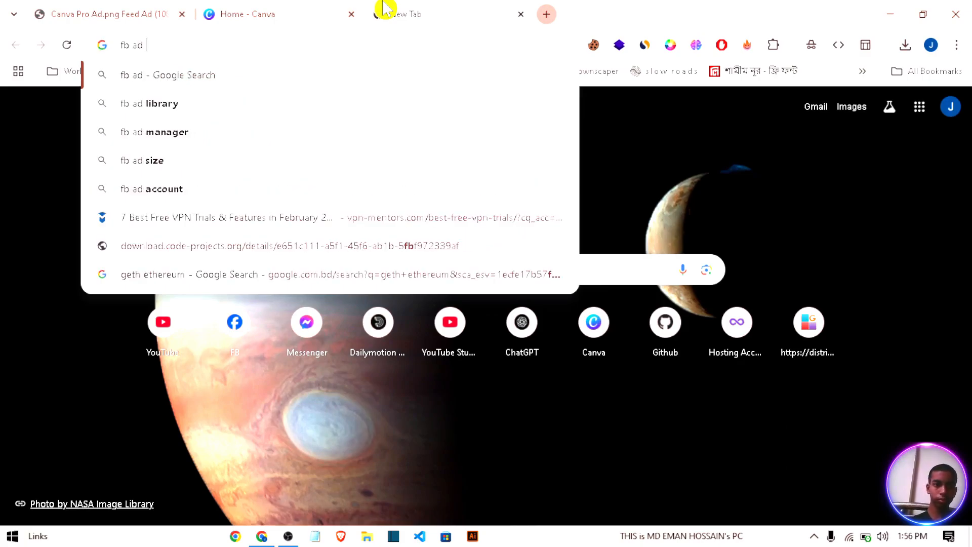
key(Down)
key(Down)
key(Down)
key(Return)
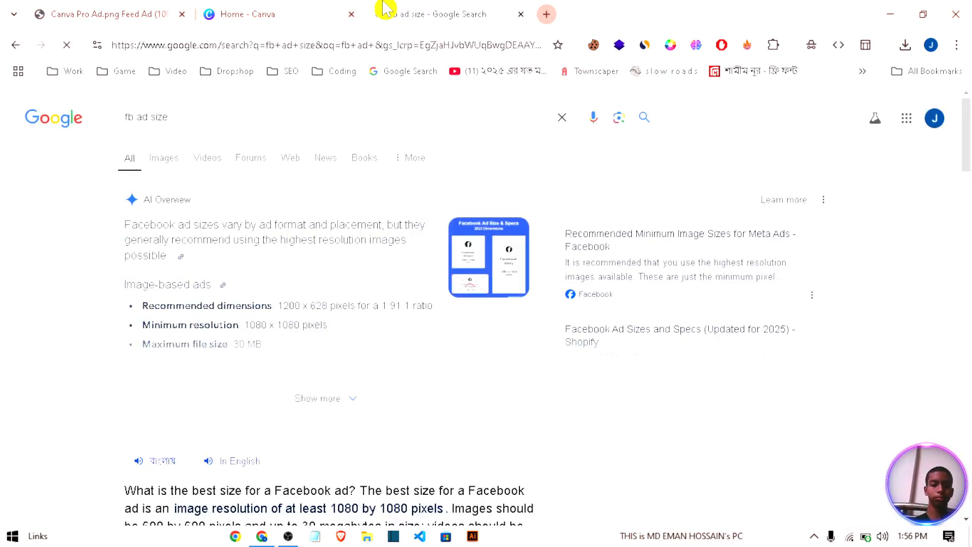
scroll(400, 471, down, 3)
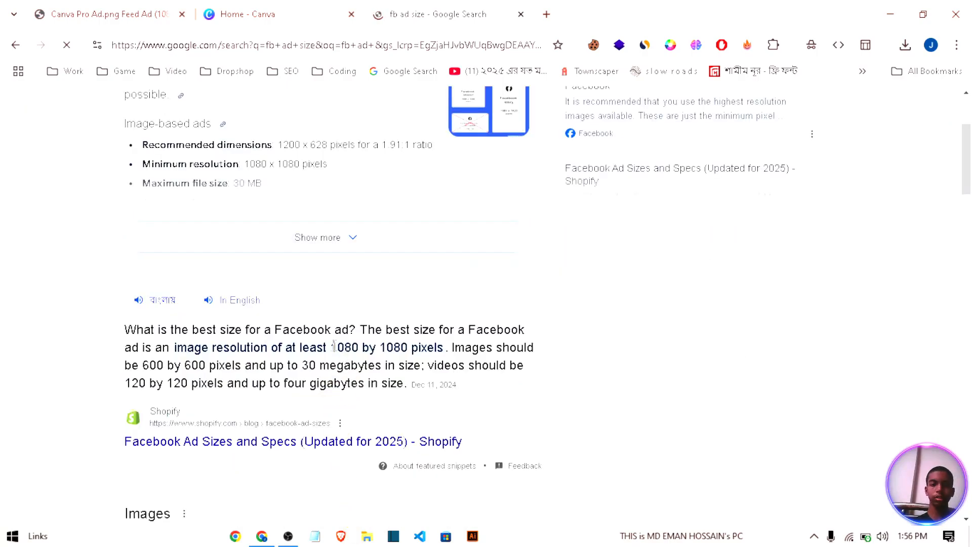
drag(333, 347, 424, 348)
click(435, 346)
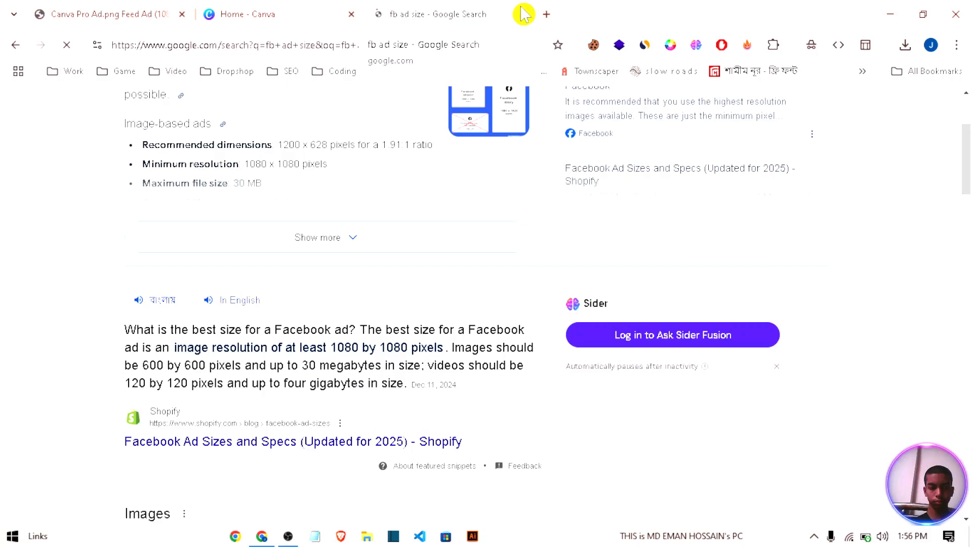
click(522, 14)
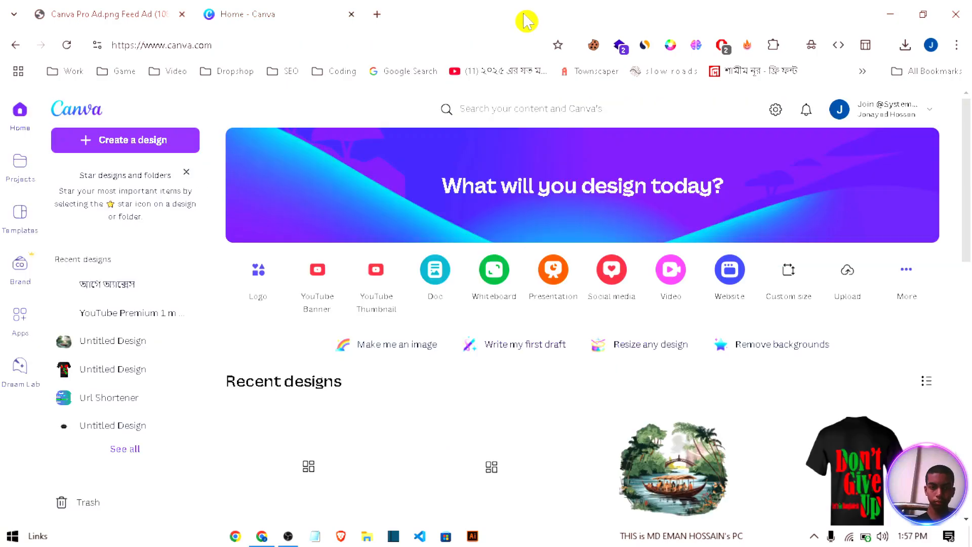
click(153, 148)
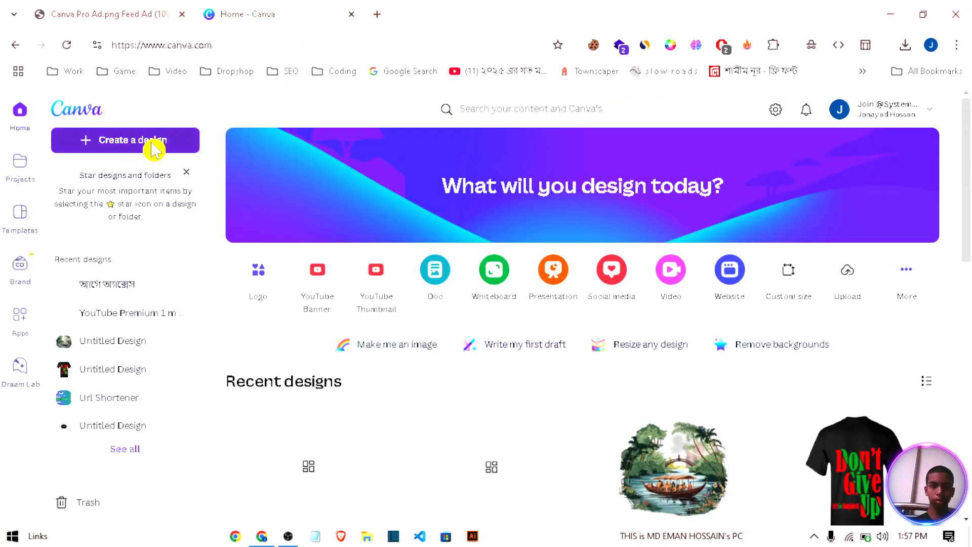
click(153, 148)
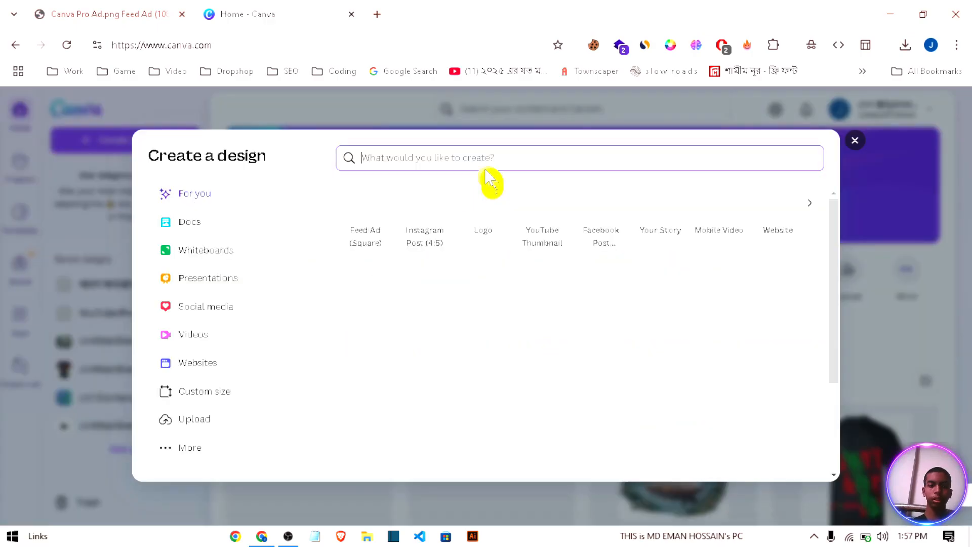
text(fe)
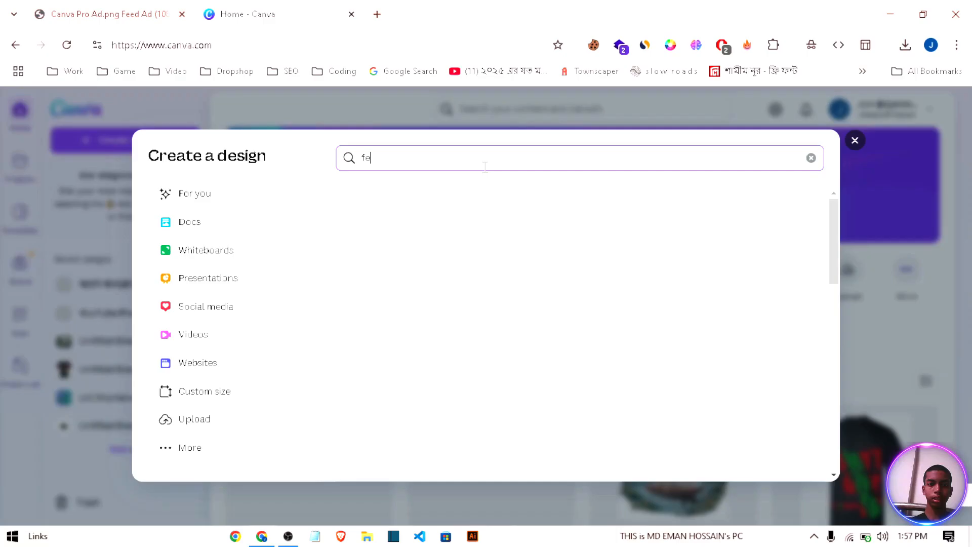
Step: Search Canva's content and templates for "feed ad"
click(587, 110)
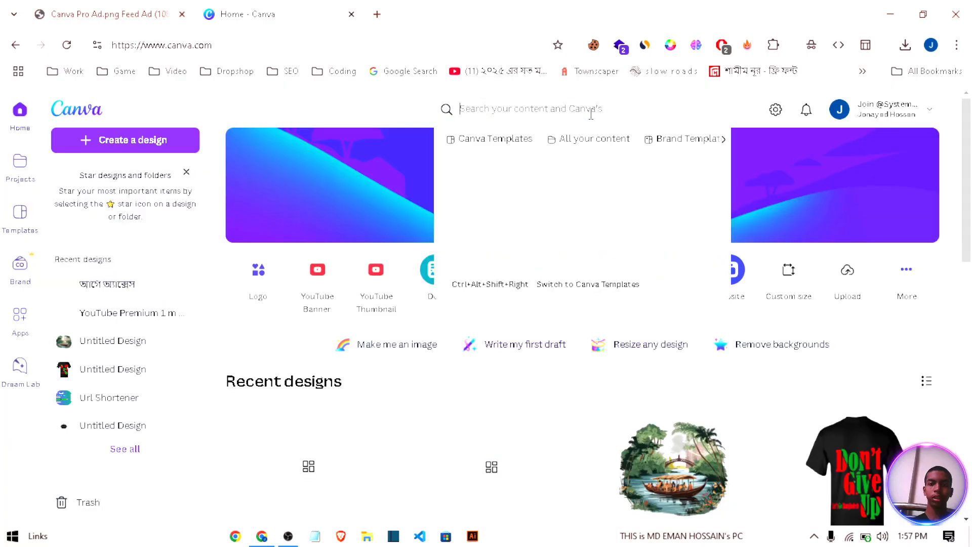
text(feed a)
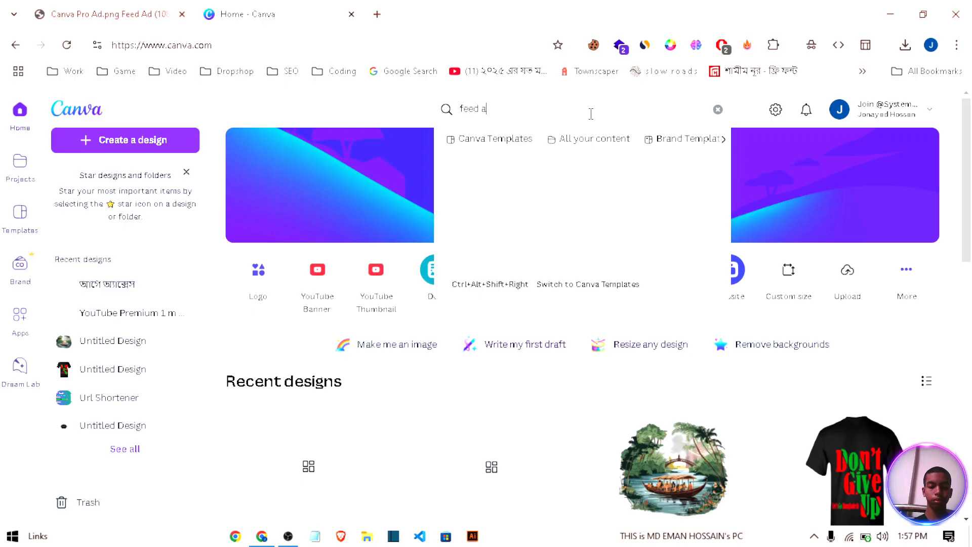
text(d)
key(Return)
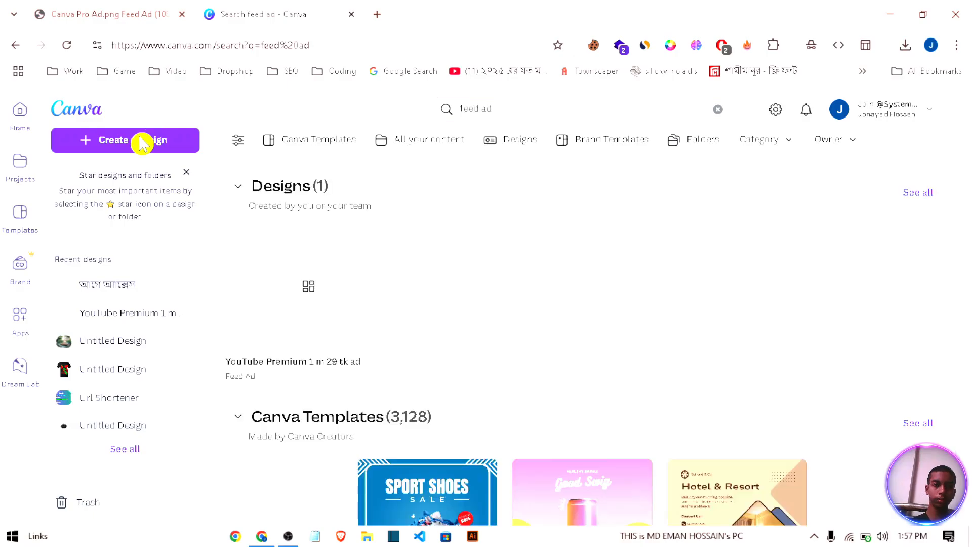
Step: Create a blank Feed Ad (Square) design at 1080 × 1080 px
click(121, 148)
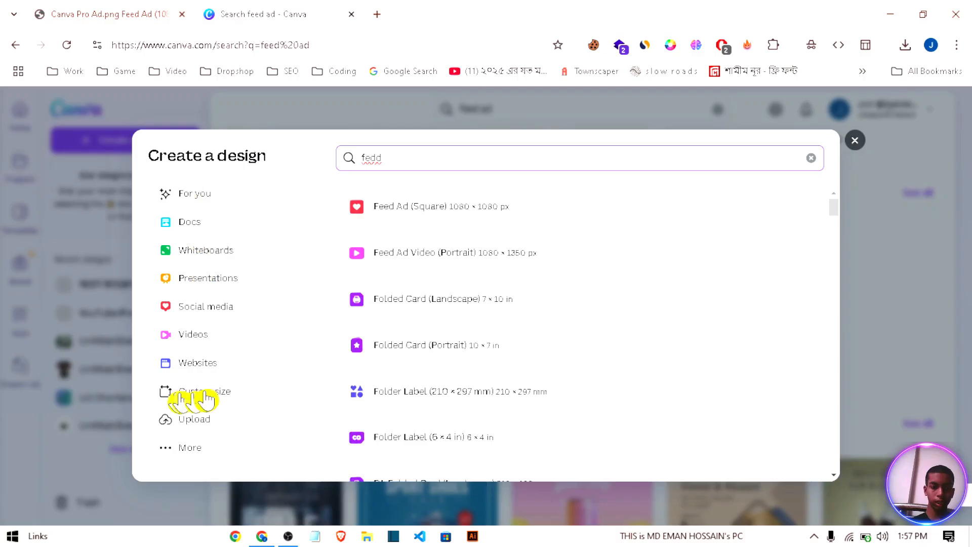
click(855, 140)
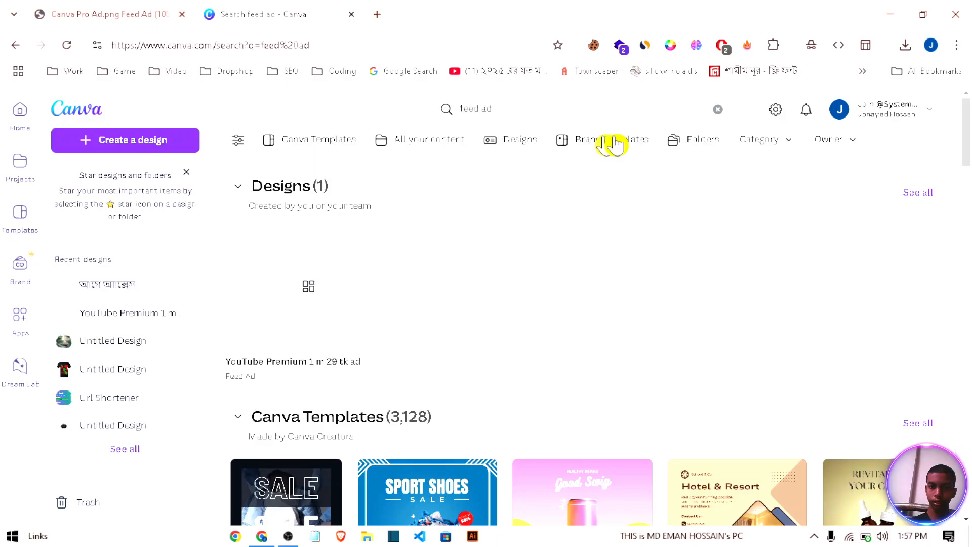
click(122, 147)
text(fedd)
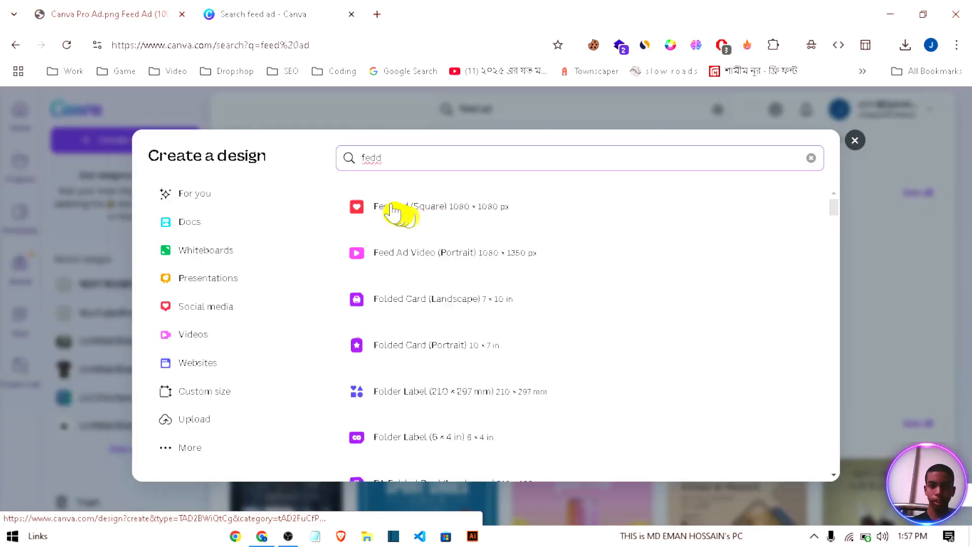
click(393, 208)
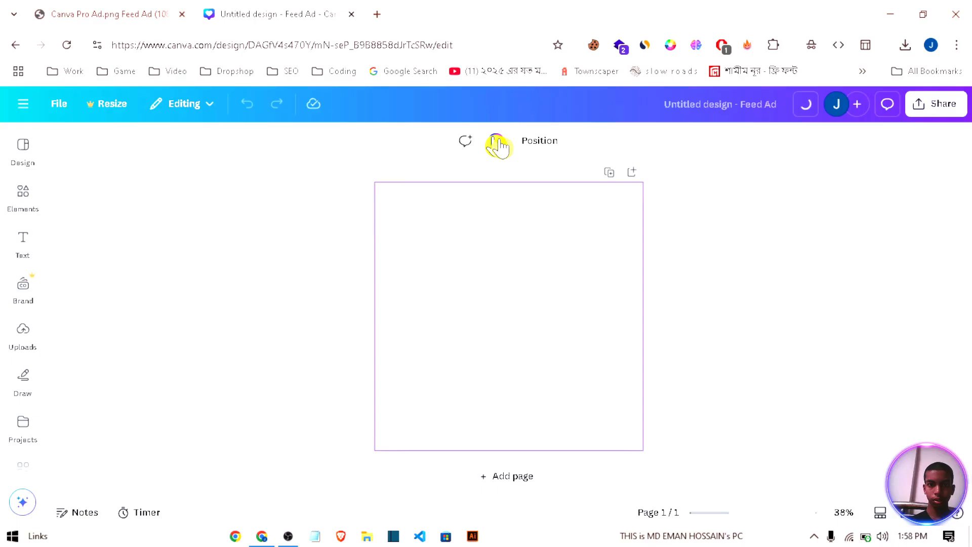
Step: Add a new background colour to the blank page and make it a gradient
click(496, 144)
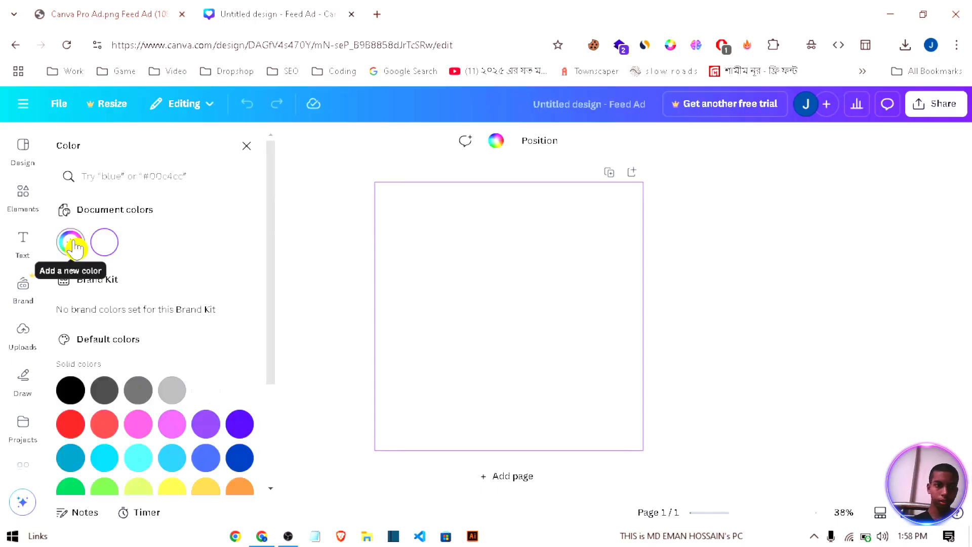
click(72, 242)
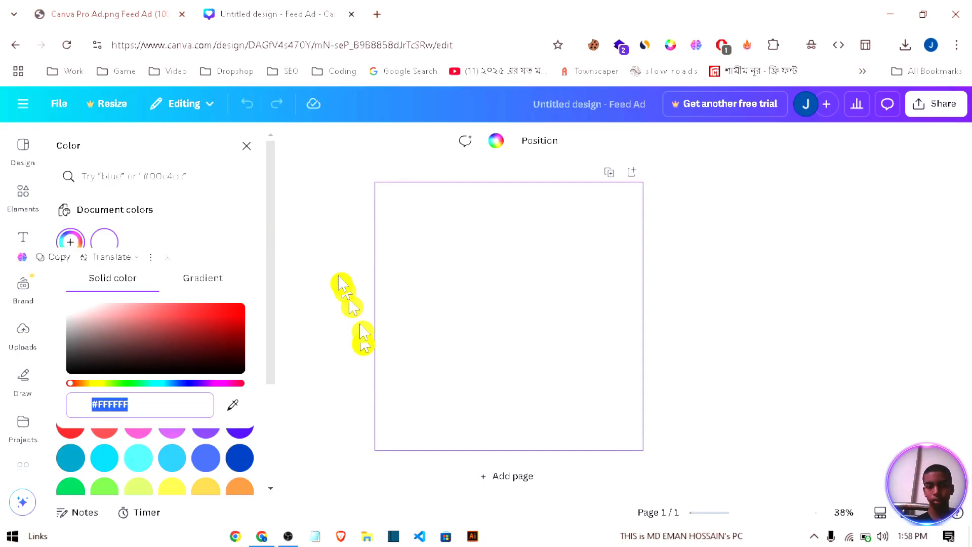
click(499, 389)
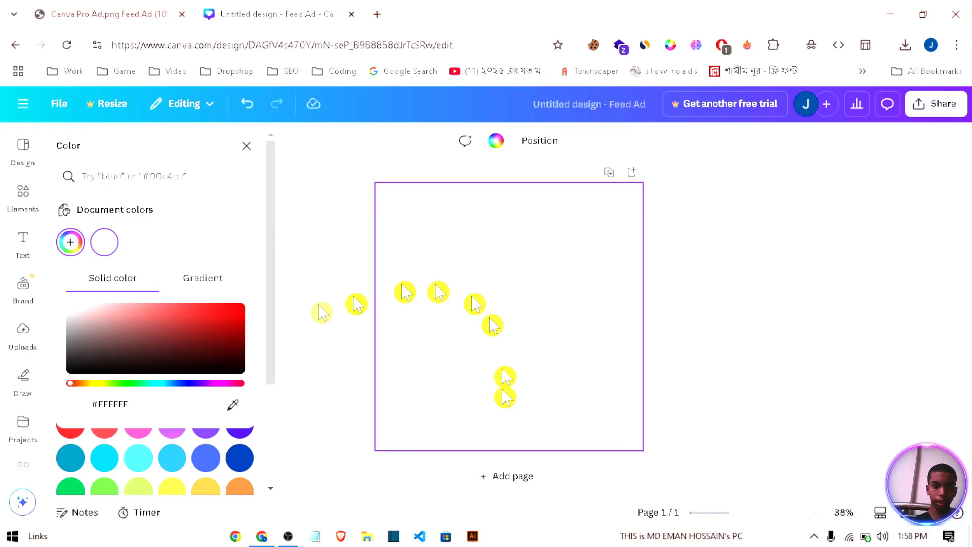
click(196, 278)
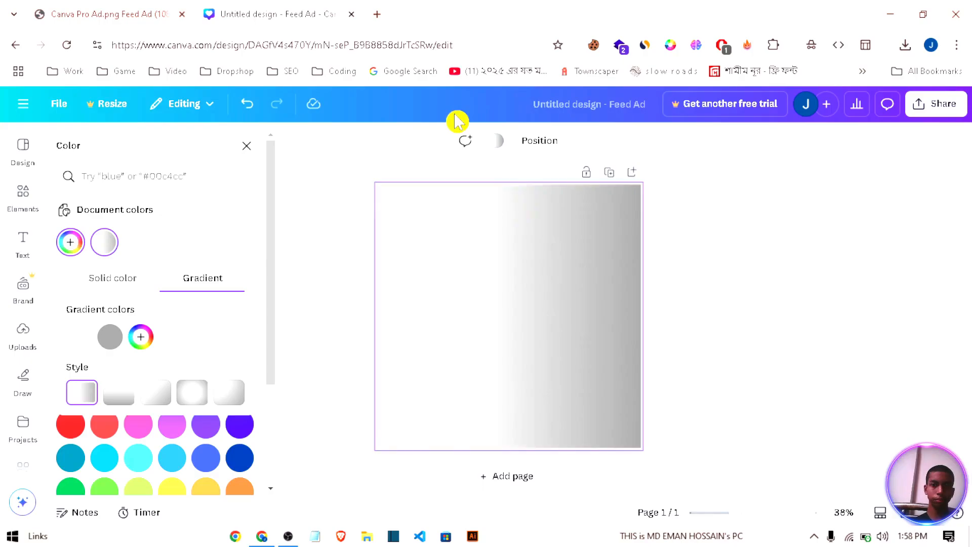
Step: Copy #04B9C8 from the colour picker extension and set it as the first gradient colour
click(670, 45)
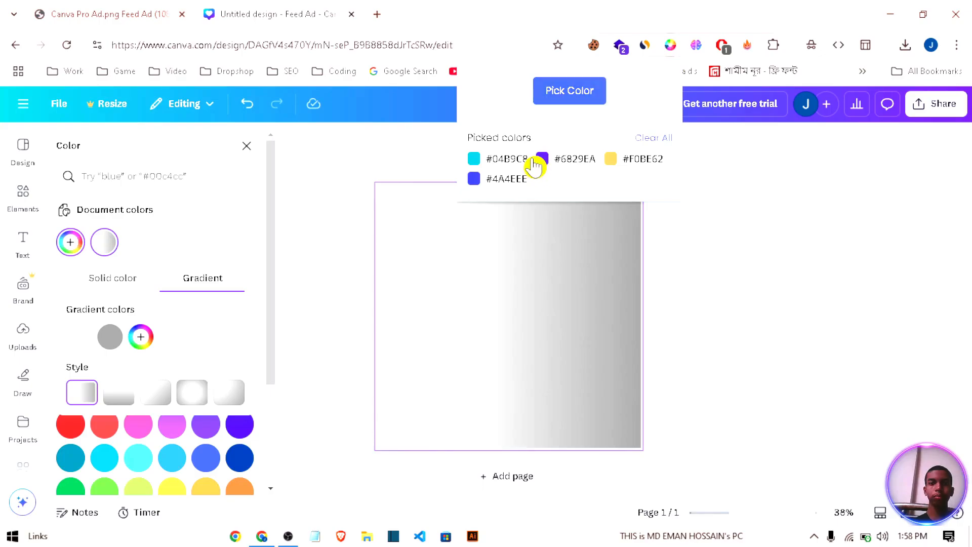
click(510, 162)
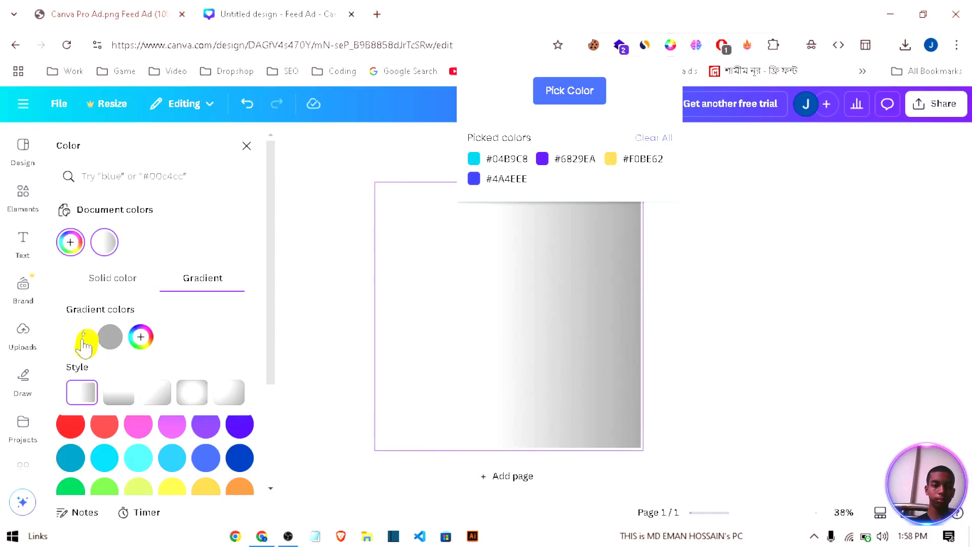
click(82, 339)
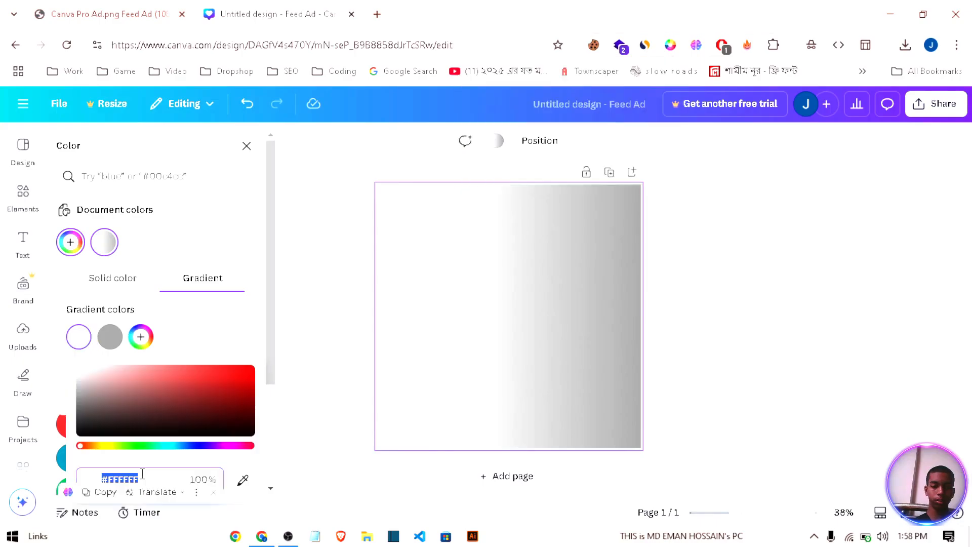
click(143, 473)
text(#04B9C8)
key(Return)
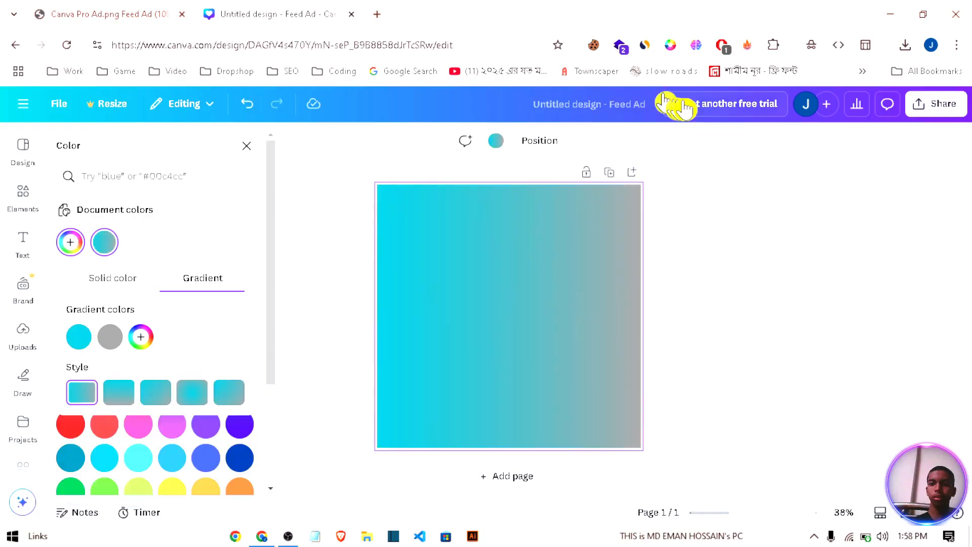
Step: Copy #4A4EEE from the picked colours and set it as the second gradient colour
click(676, 46)
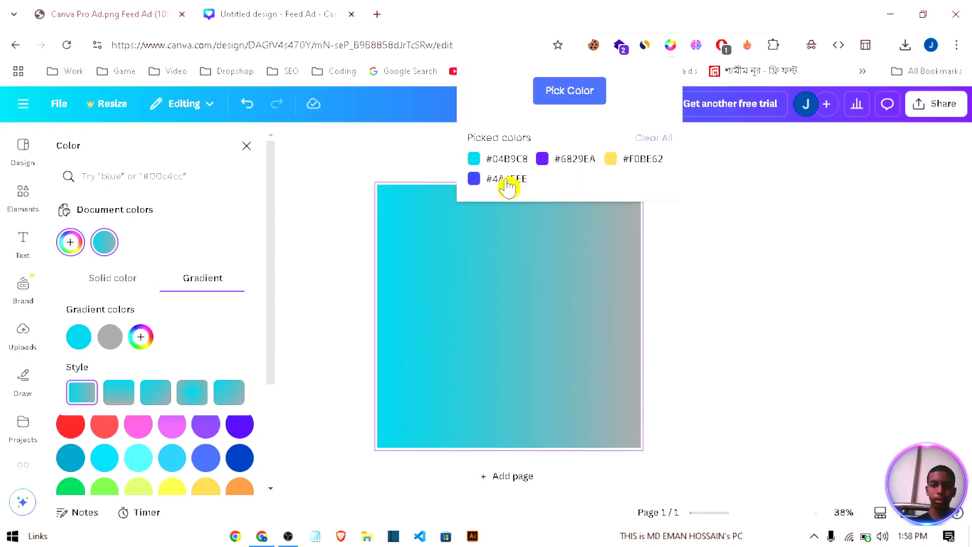
click(110, 337)
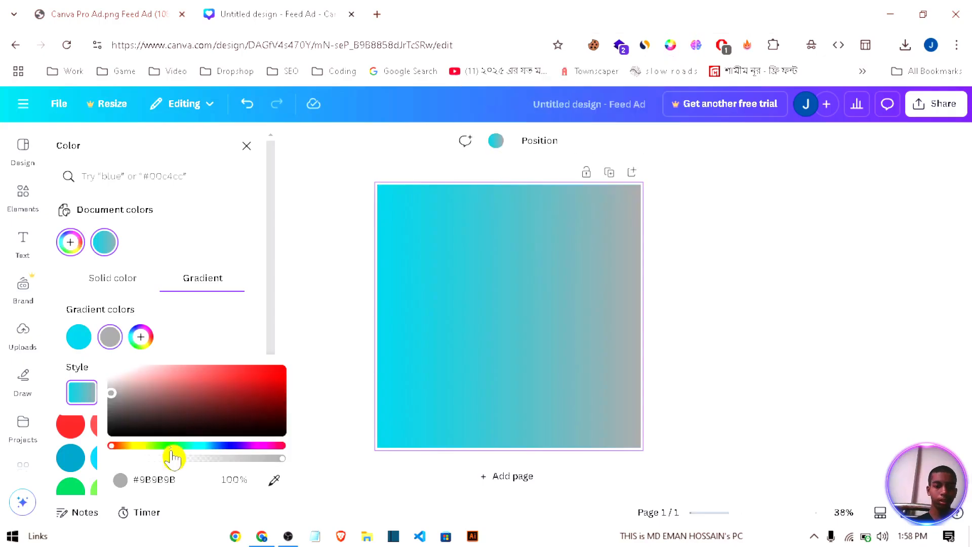
click(186, 472)
text(#4A4EEE)
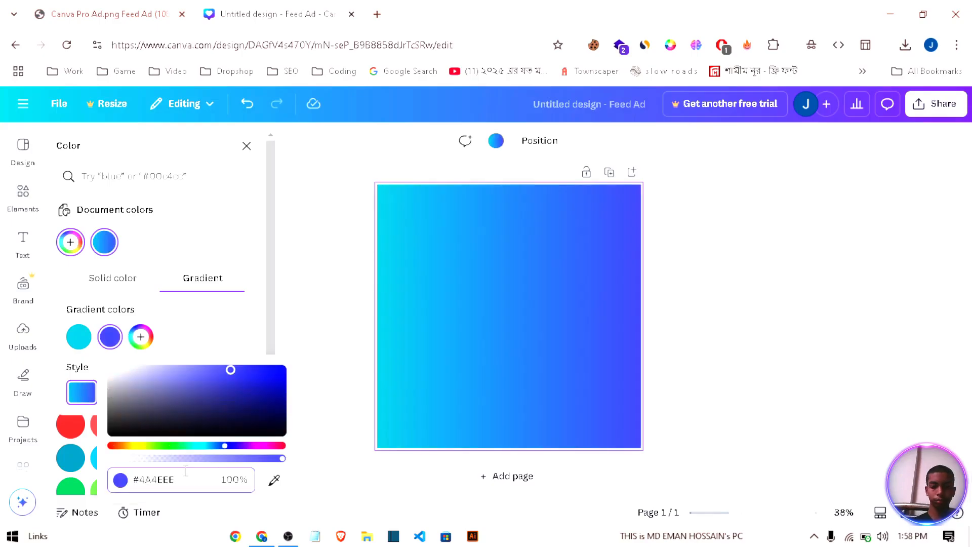
click(191, 324)
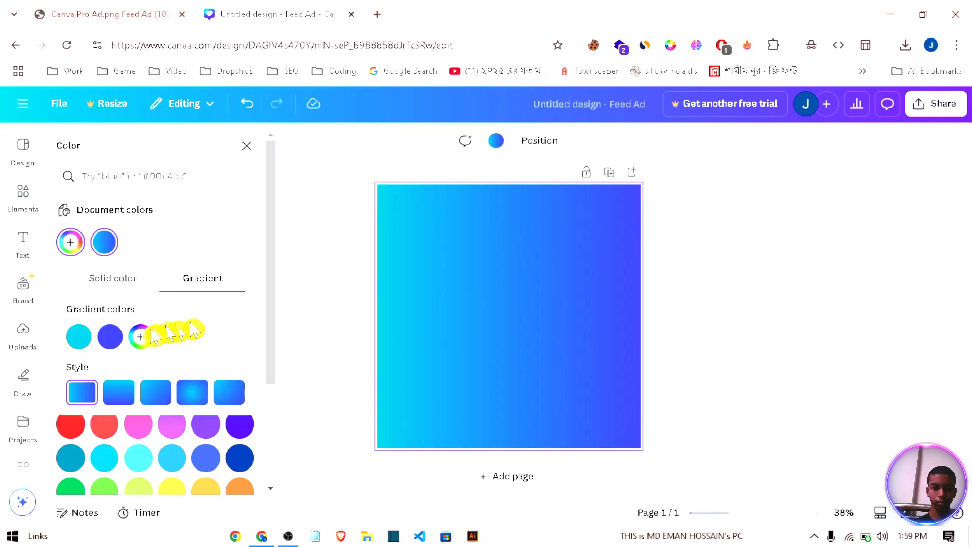
Step: Add #6829EA as a third colour to the background gradient
click(140, 337)
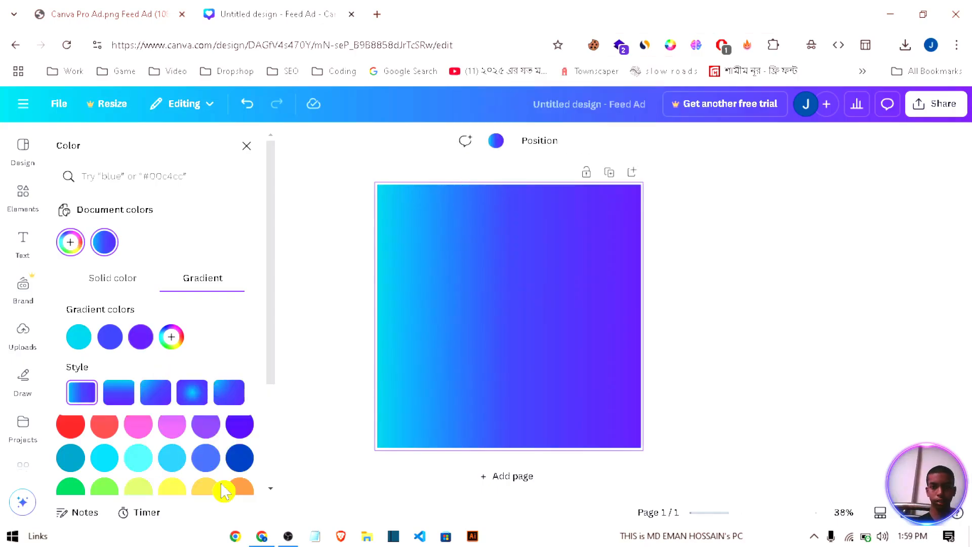
click(508, 286)
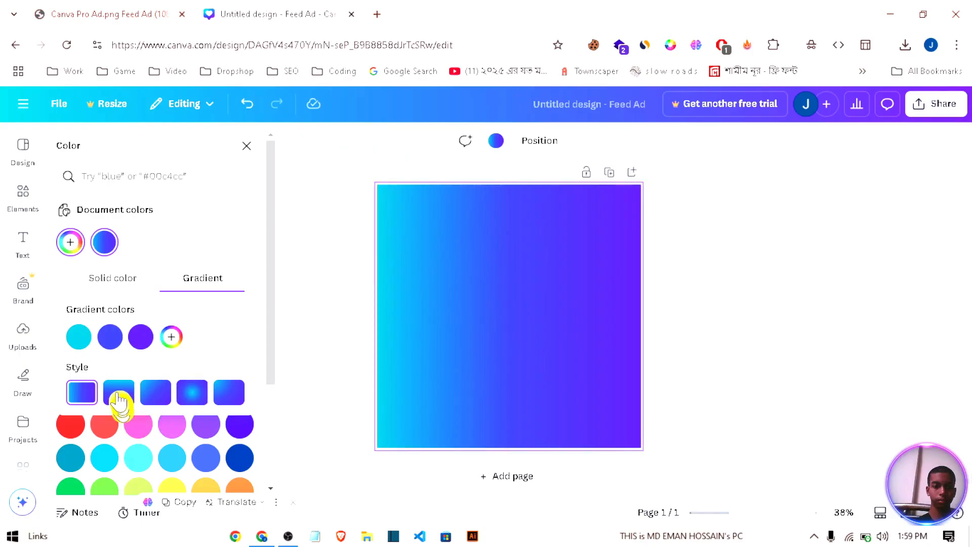
Step: Try the diagonal linear, corner circular and 180° linear gradient styles on the background
click(155, 393)
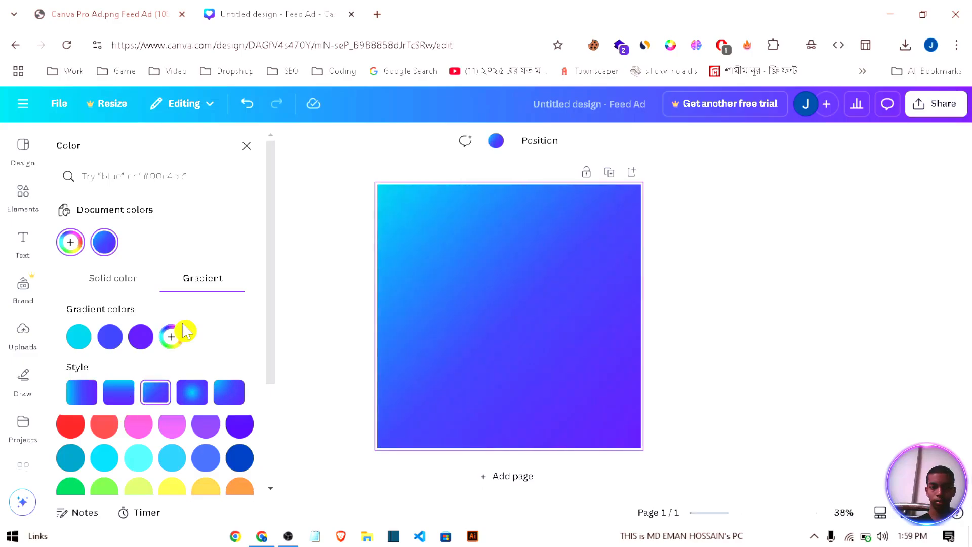
click(229, 393)
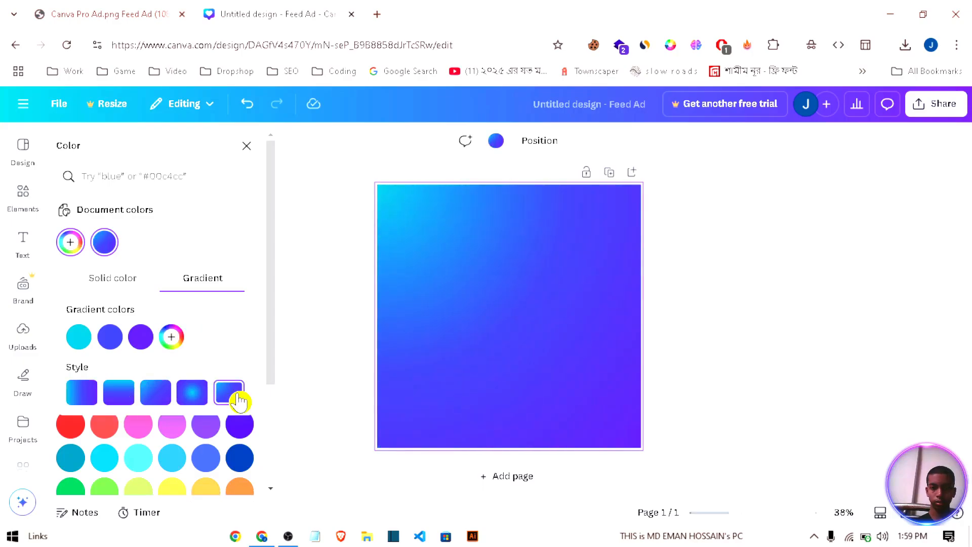
click(119, 392)
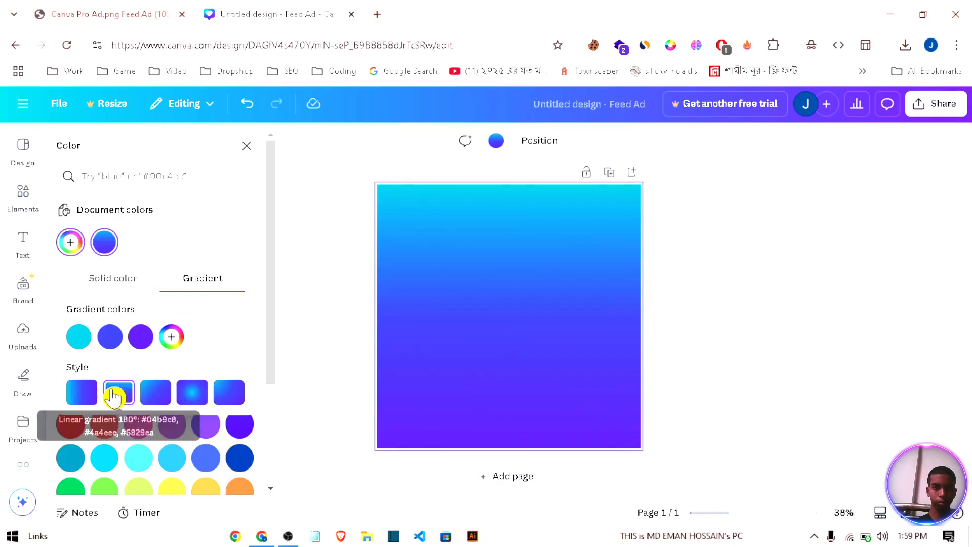
Step: Compare with the finished Canva Pro reference ad and apply the circular gradient style at 0% 0% to the background
click(148, 10)
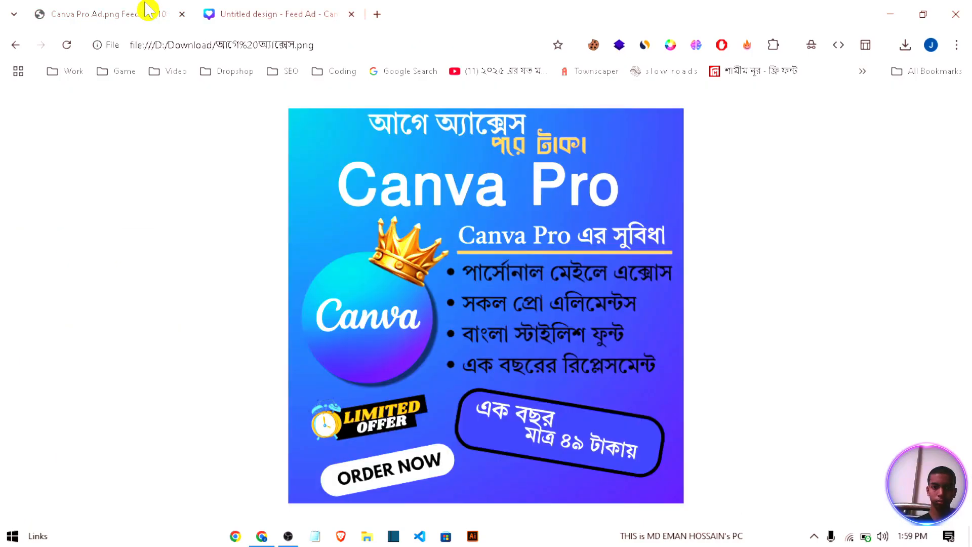
key(ctrl+Tab)
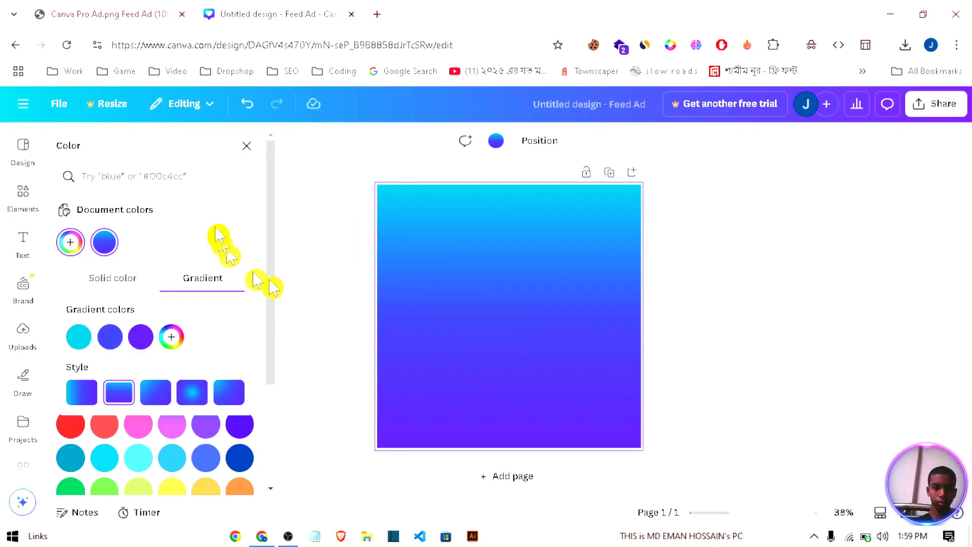
click(229, 395)
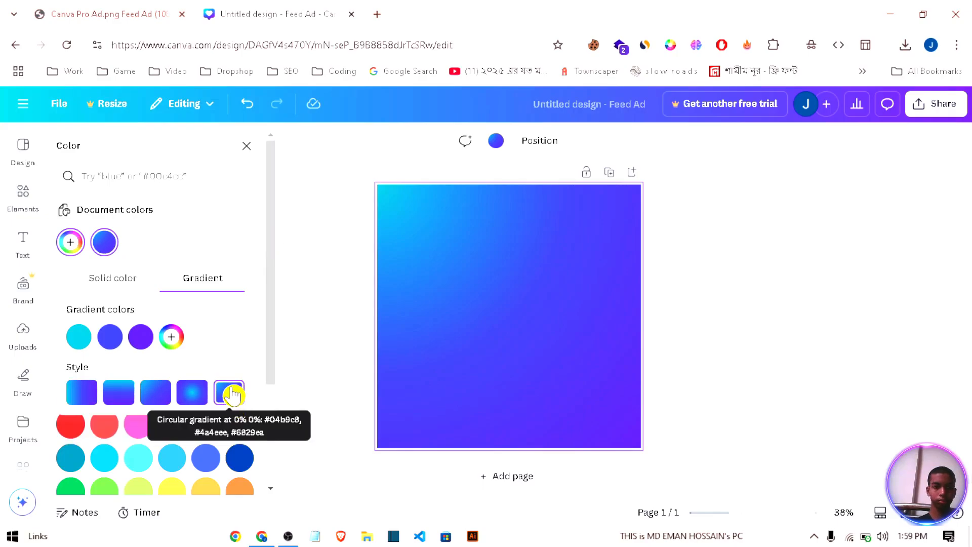
Step: Search the element graphics for "canva logo" and place the round gradient Canva logo on the left side of the page
click(206, 237)
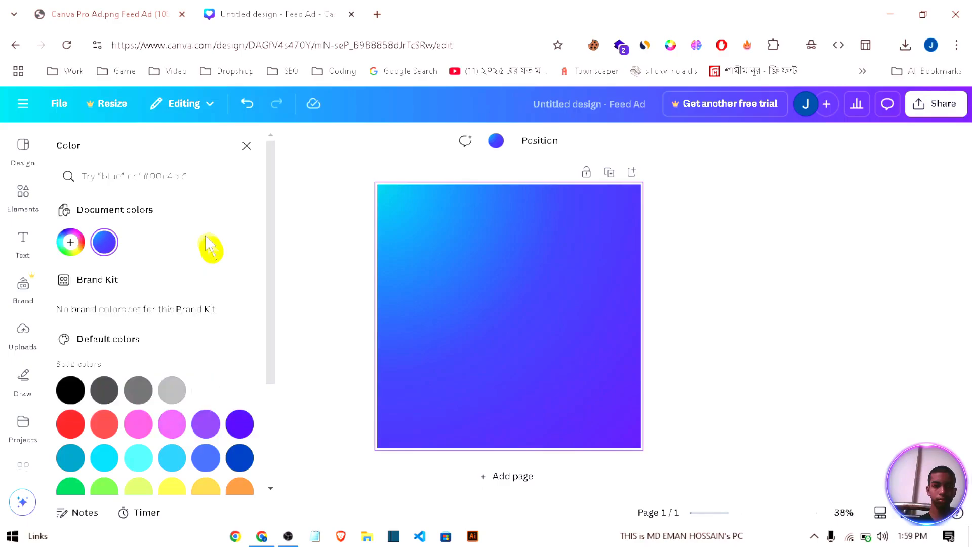
click(247, 147)
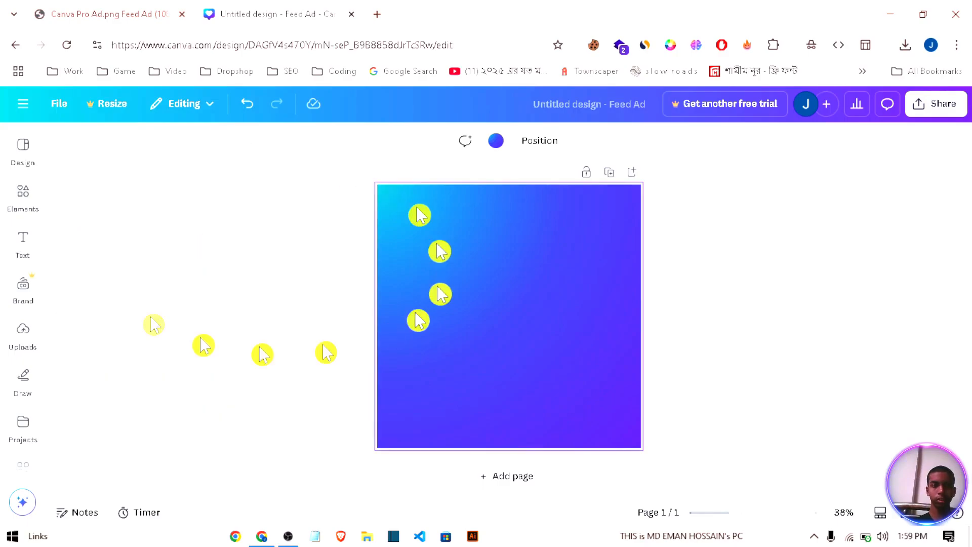
click(23, 192)
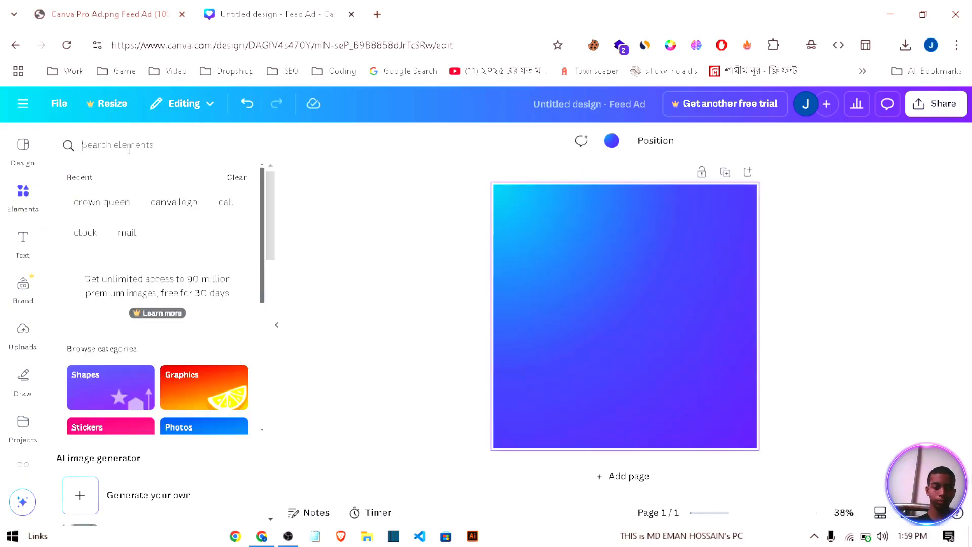
text(can)
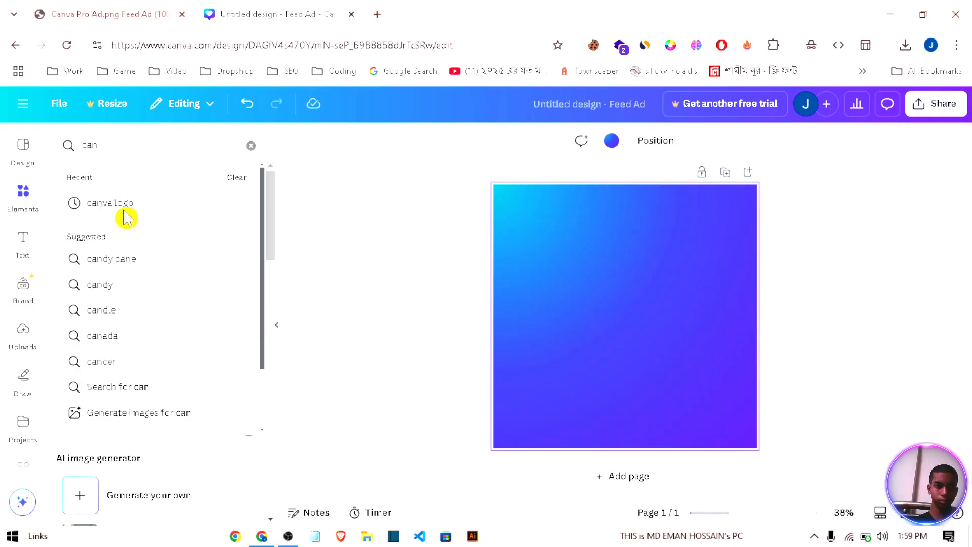
click(124, 213)
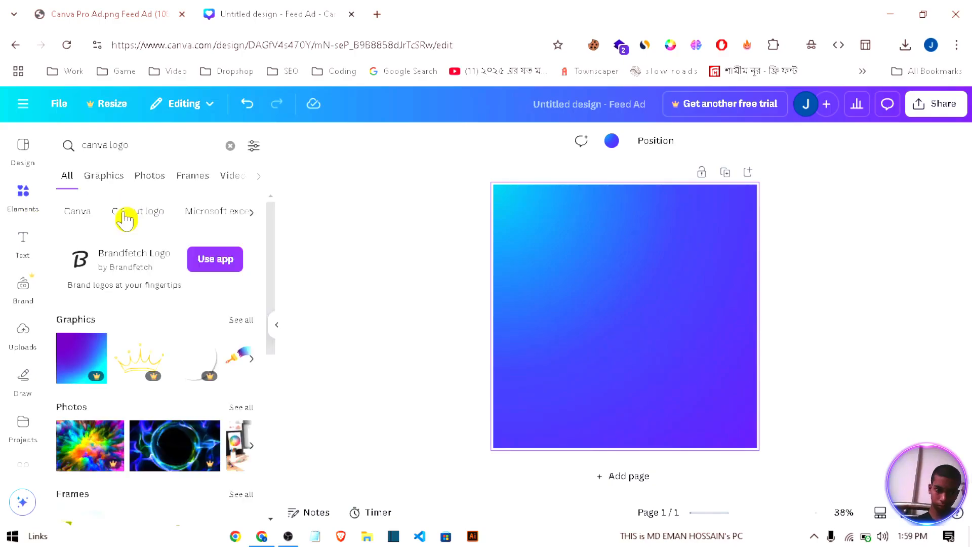
click(247, 321)
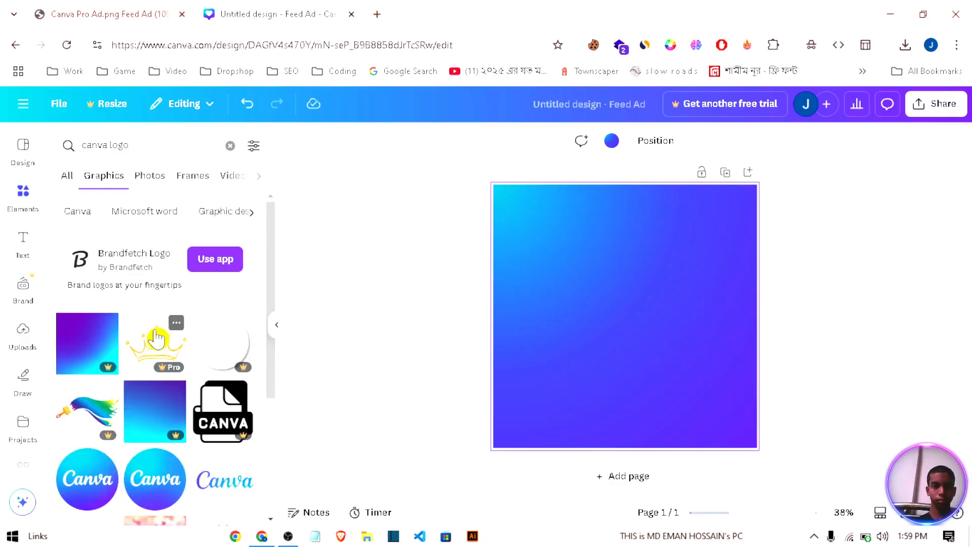
scroll(157, 337, down, 4)
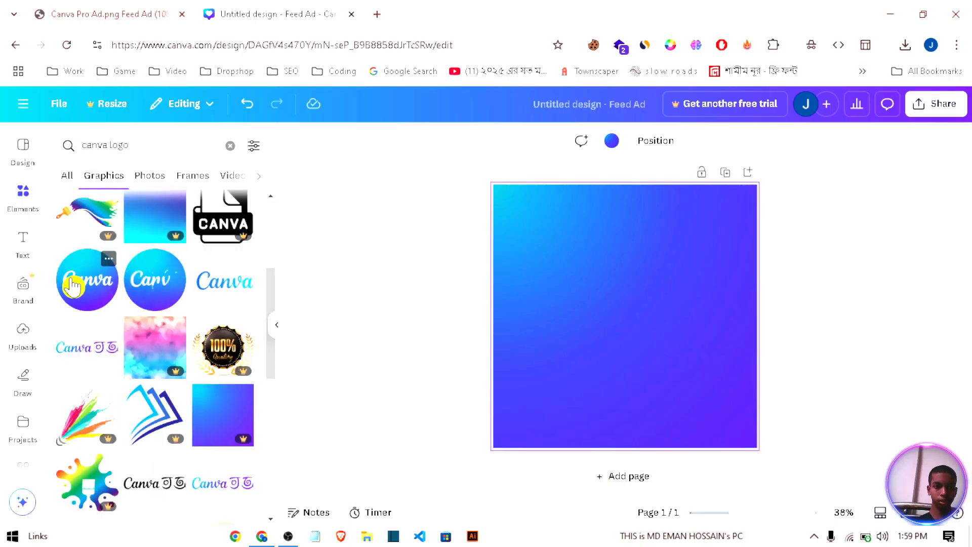
drag(73, 286, 565, 287)
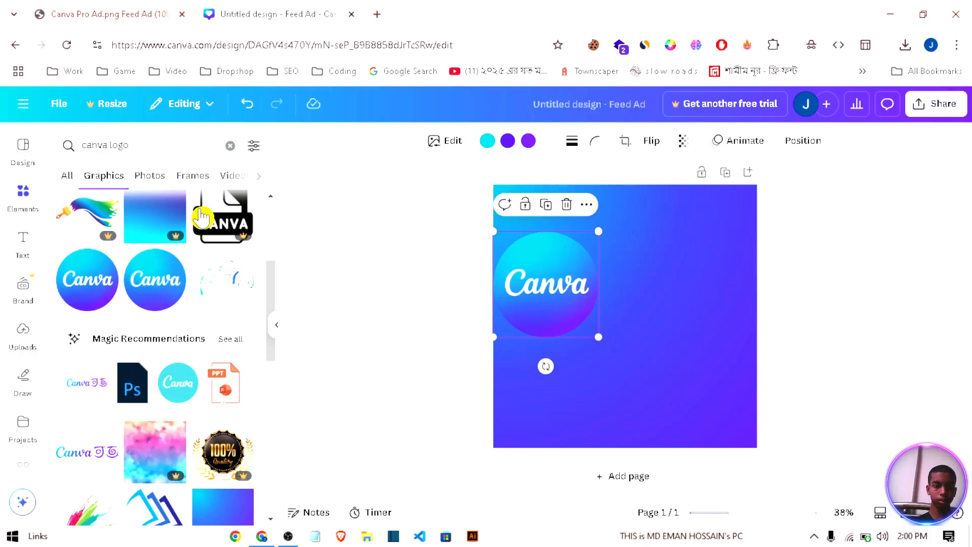
Step: Apply the Drop shadow effect to the Canva logo
click(445, 143)
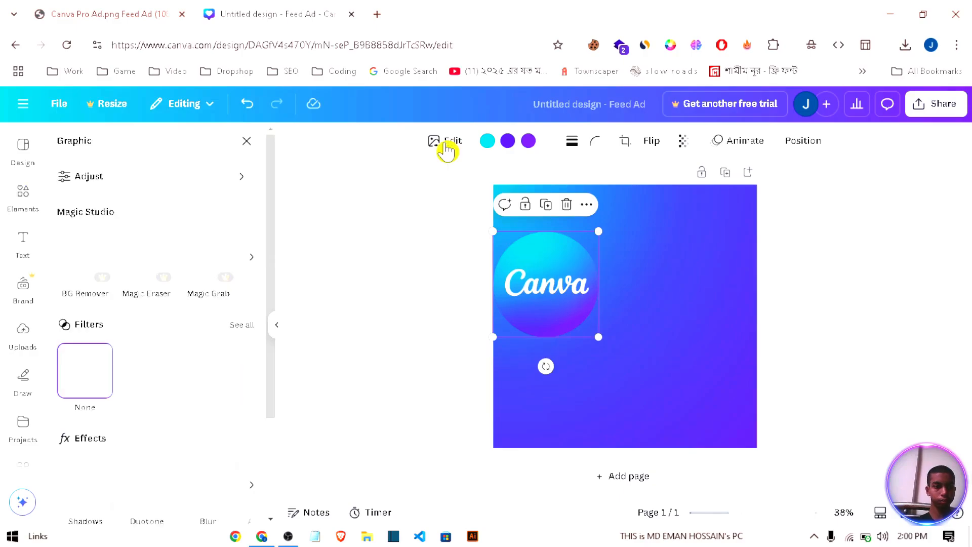
scroll(152, 369, down, 3)
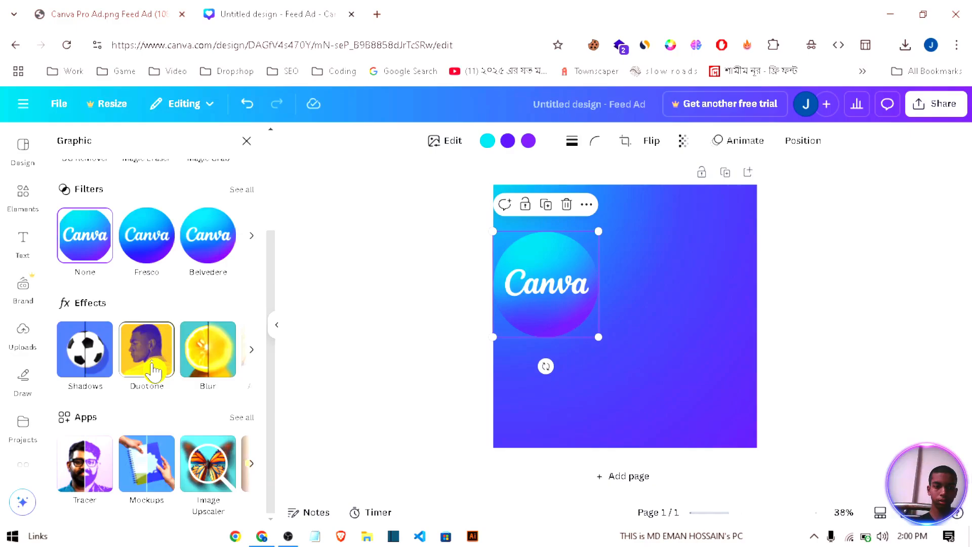
click(85, 348)
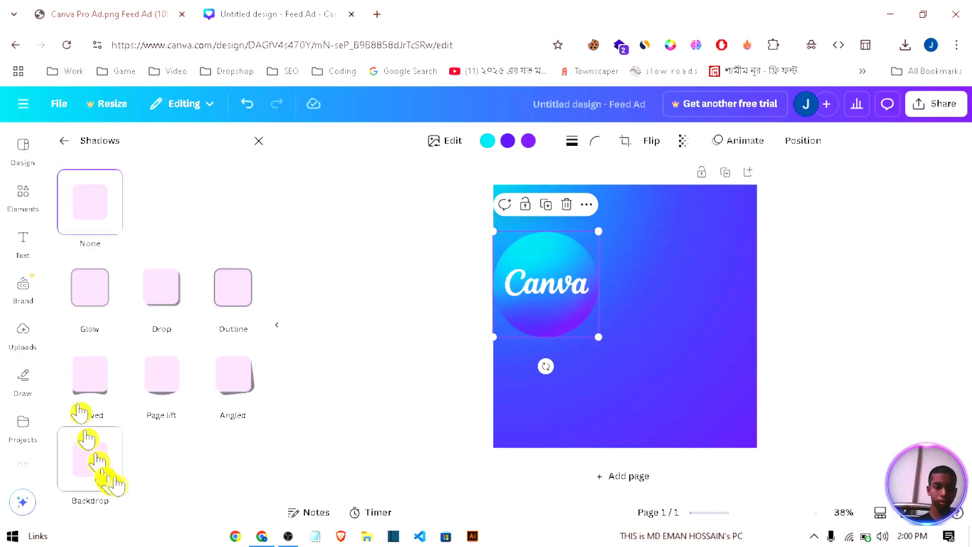
click(186, 297)
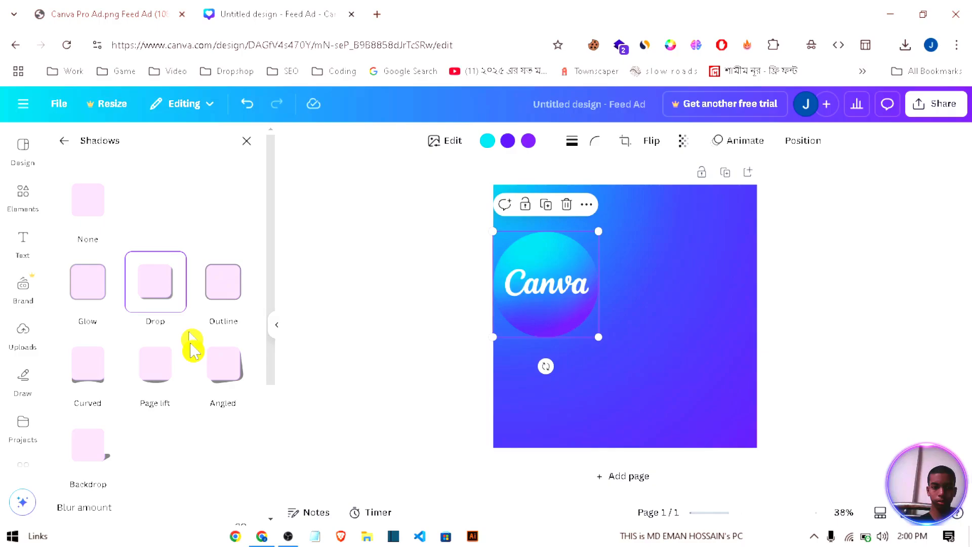
scroll(262, 347, down, 4)
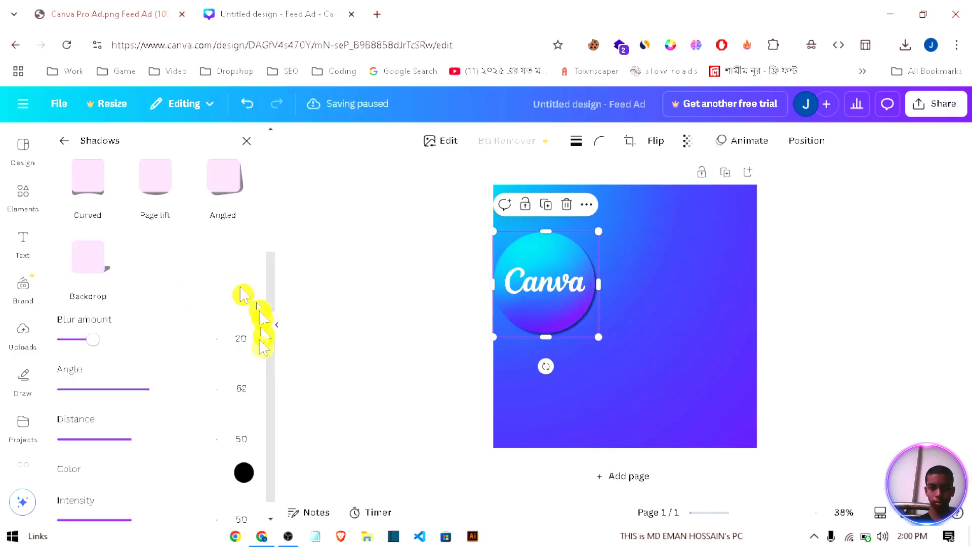
Step: Set the logo's shadow to blur 31, angle 59, distance about 75 and intensity 64, and move the logo slightly down and inward
drag(150, 389, 151, 388)
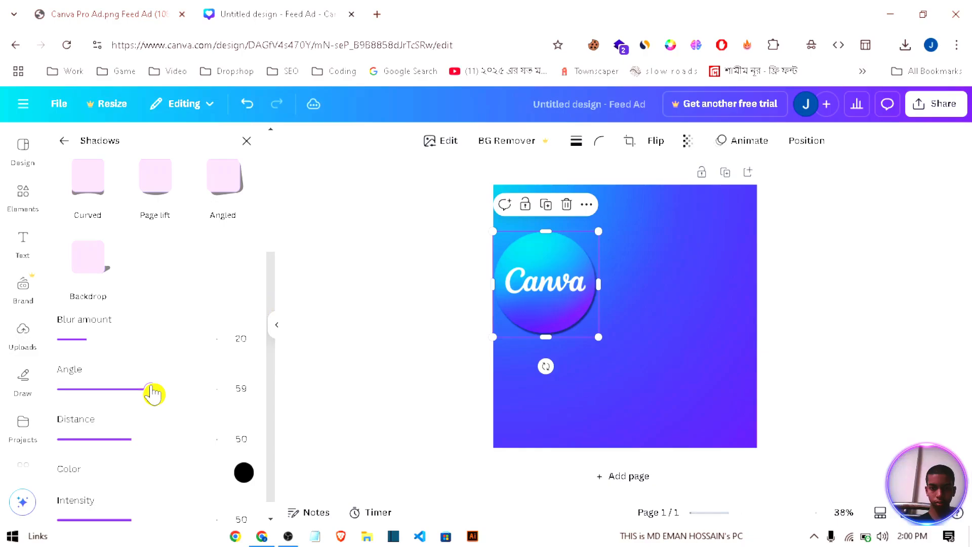
click(109, 338)
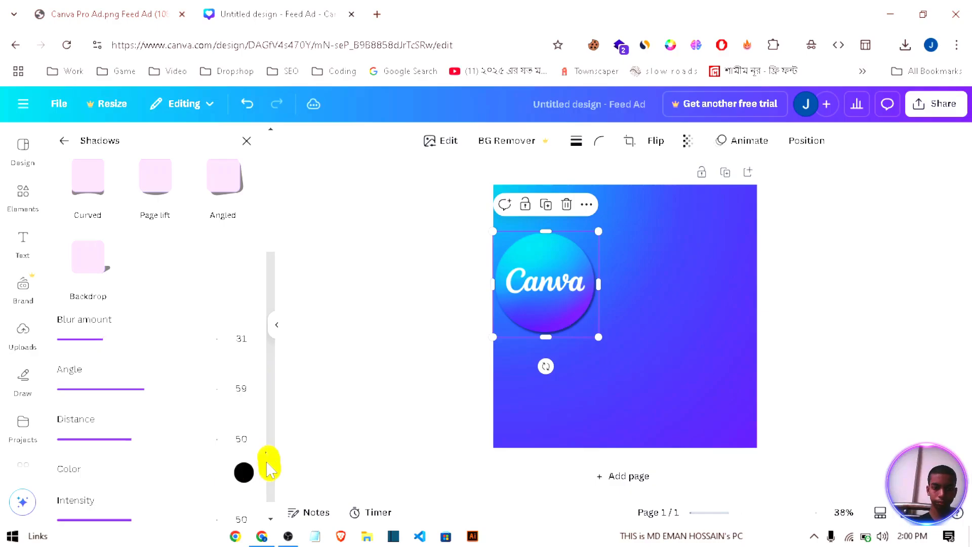
drag(268, 463, 268, 481)
click(177, 423)
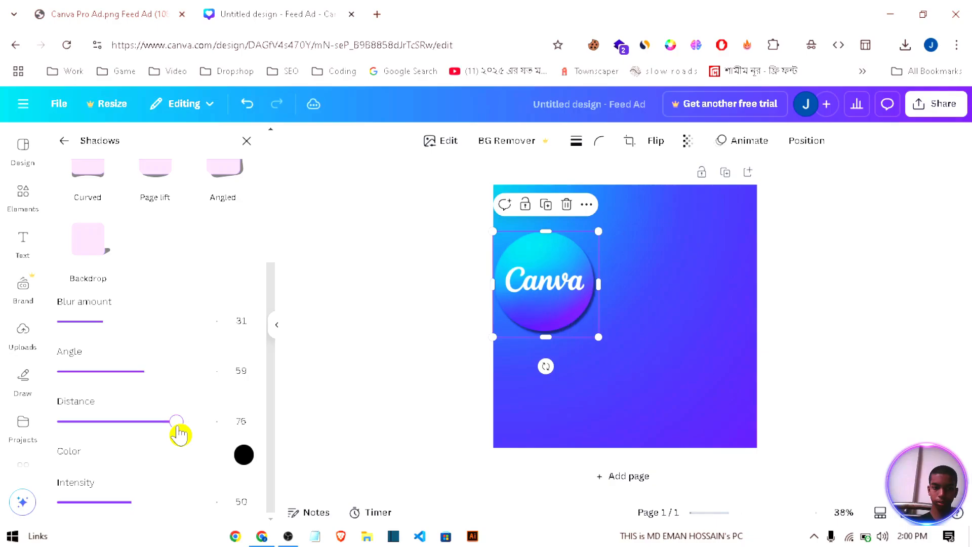
click(160, 503)
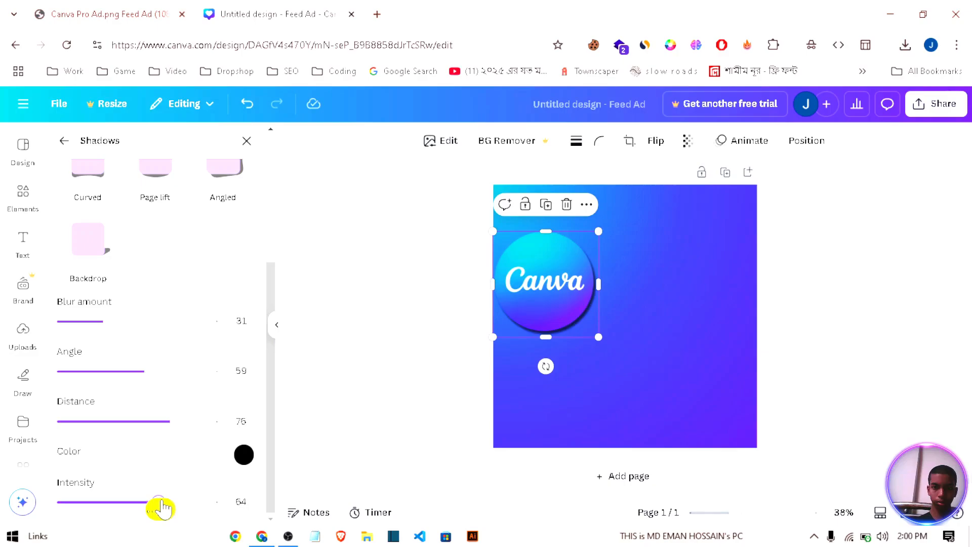
click(162, 503)
drag(553, 301, 566, 319)
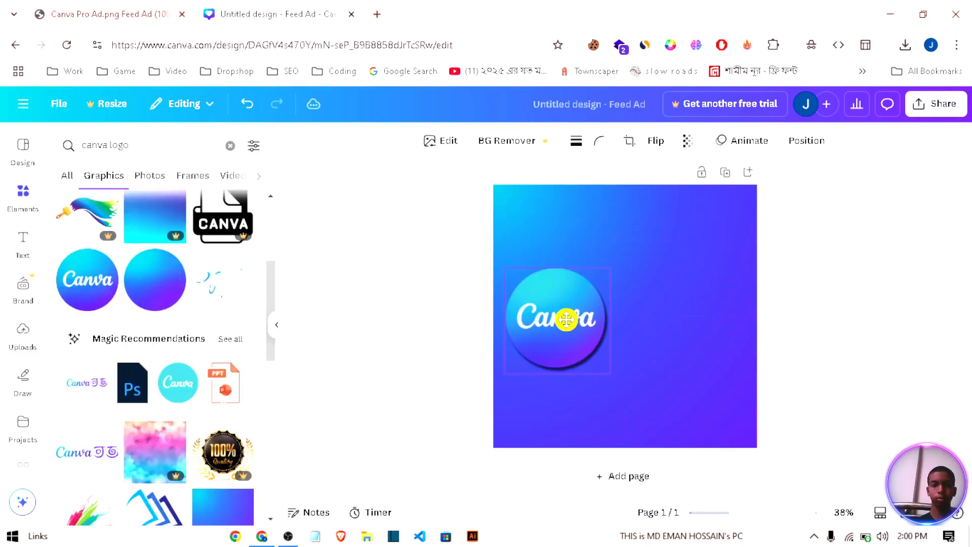
drag(567, 319, 566, 322)
Step: Search the graphics for "crown queen" and place the golden jewelled crown over the top of the Canva logo
scroll(174, 289, up, 5)
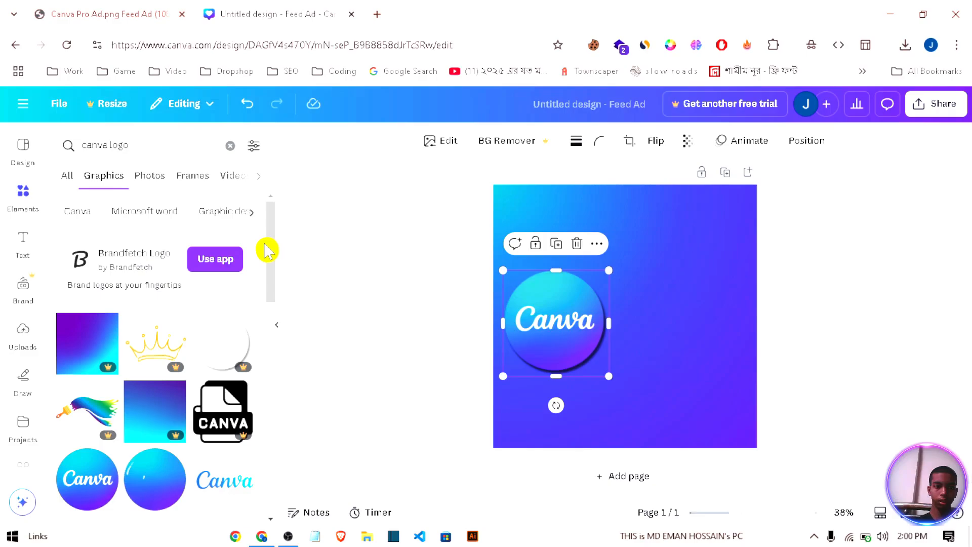
triple_click(138, 152)
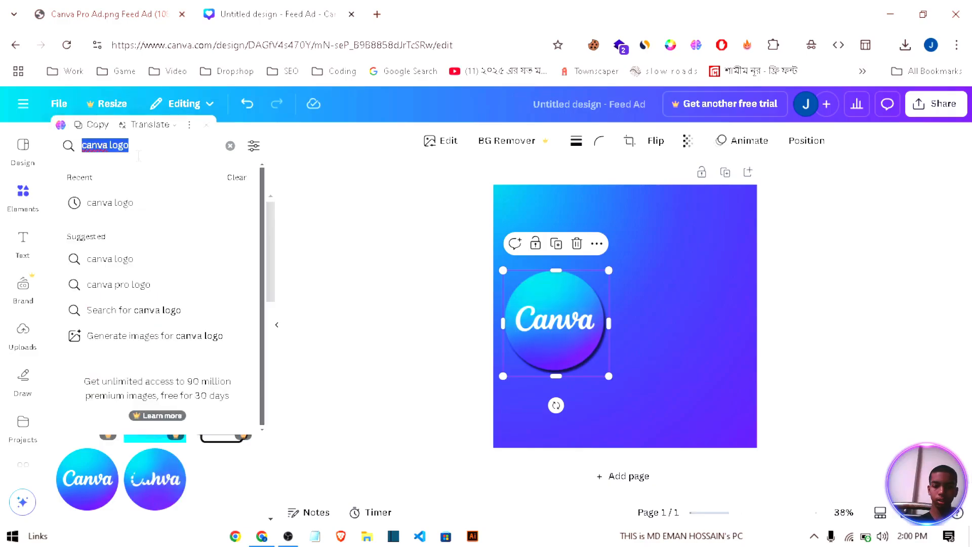
key(BackSpace)
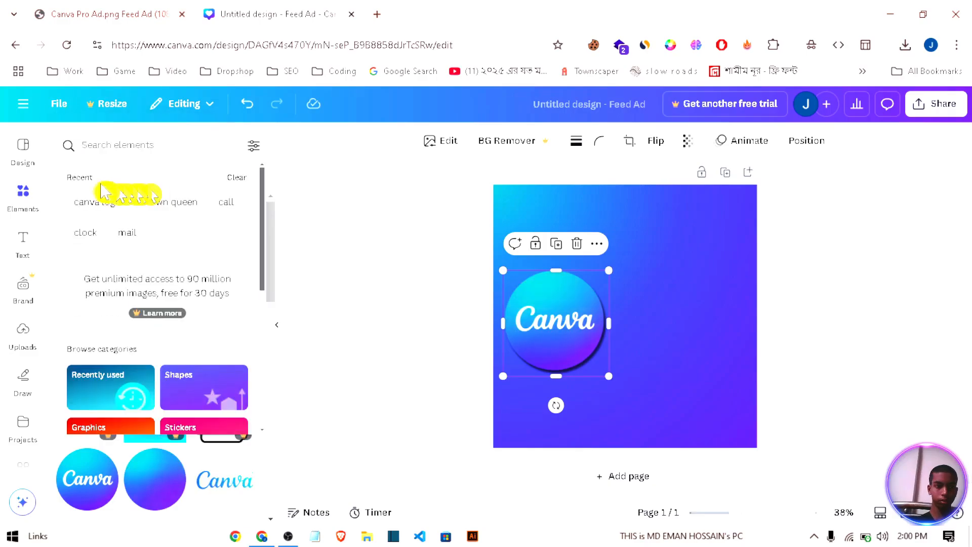
click(175, 203)
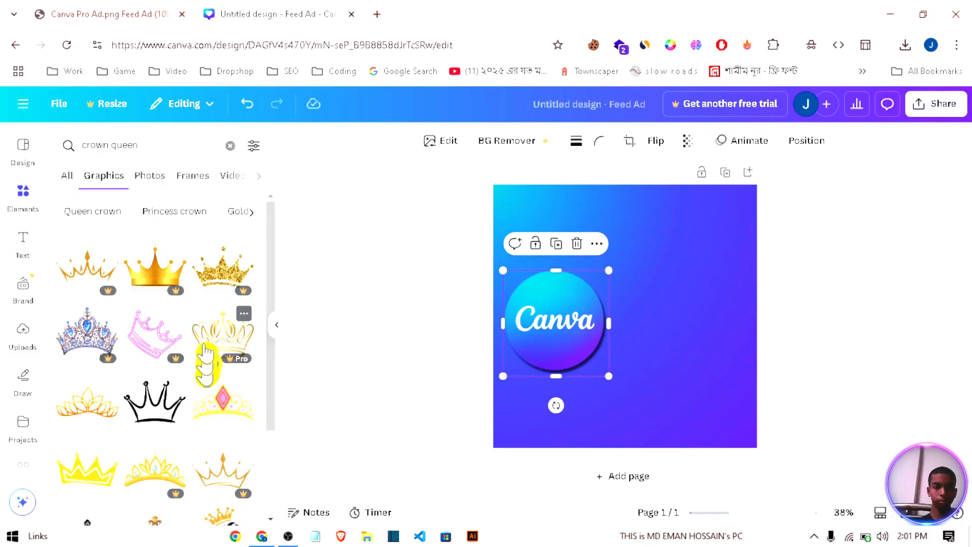
scroll(184, 281, down, 4)
scroll(154, 372, down, 5)
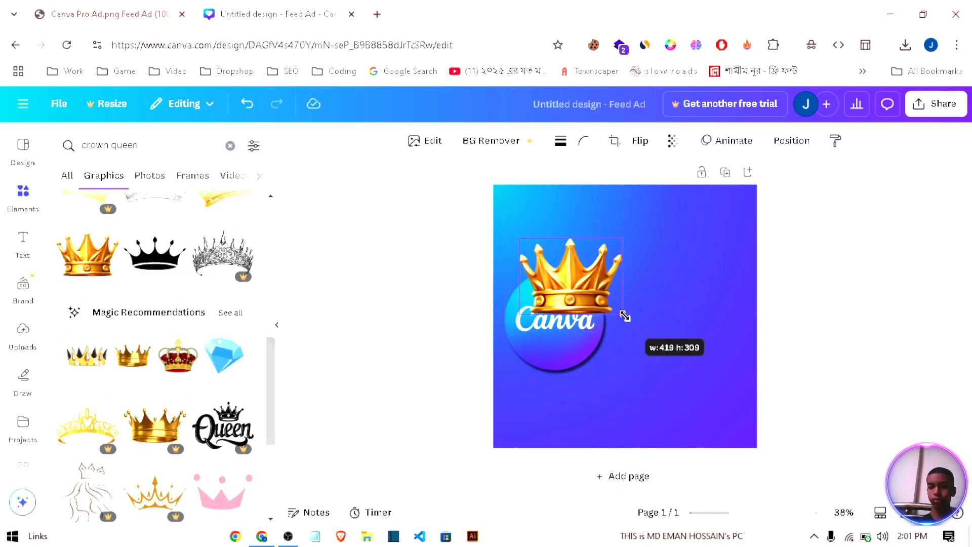
Step: Shrink the crown, tilt it clockwise and seat it on the upper-right edge of the Canva logo
drag(625, 316, 592, 298)
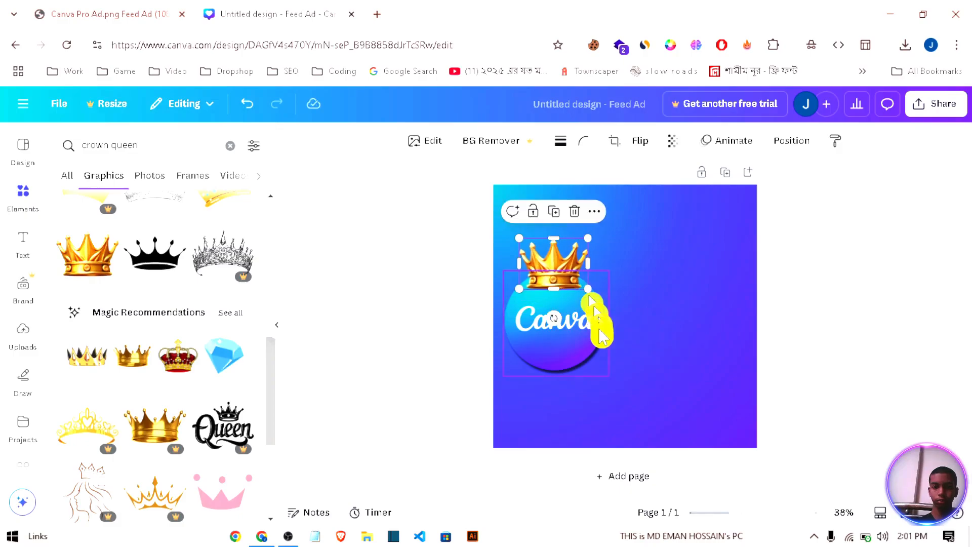
drag(552, 276, 583, 294)
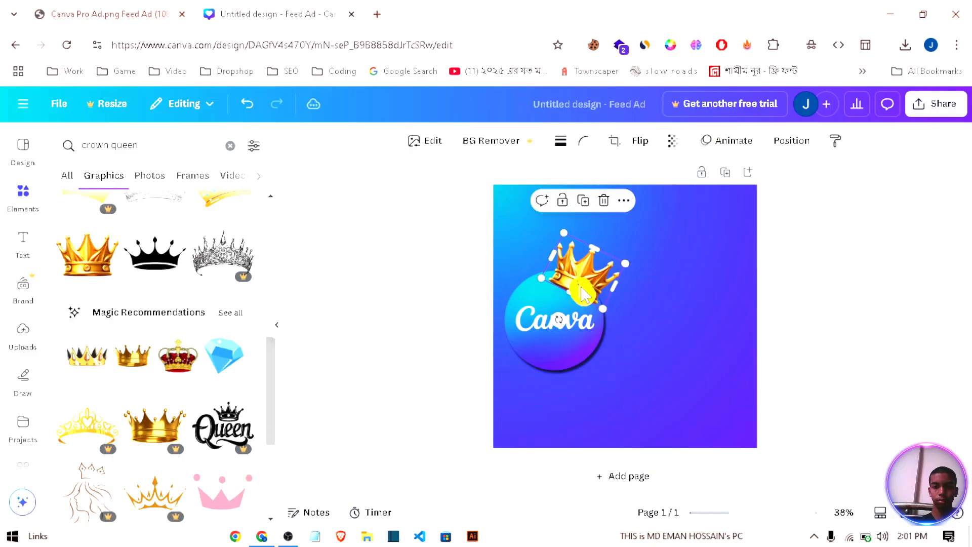
click(643, 335)
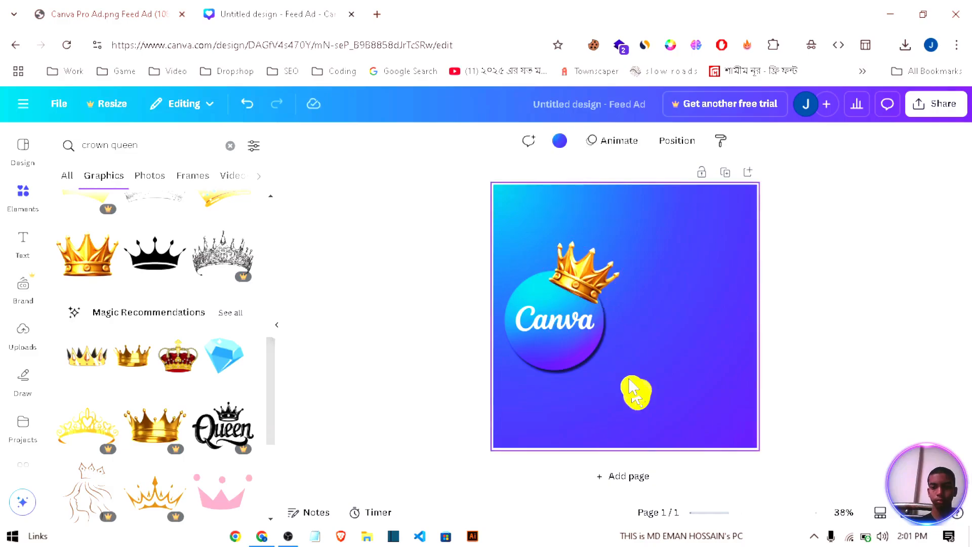
click(595, 273)
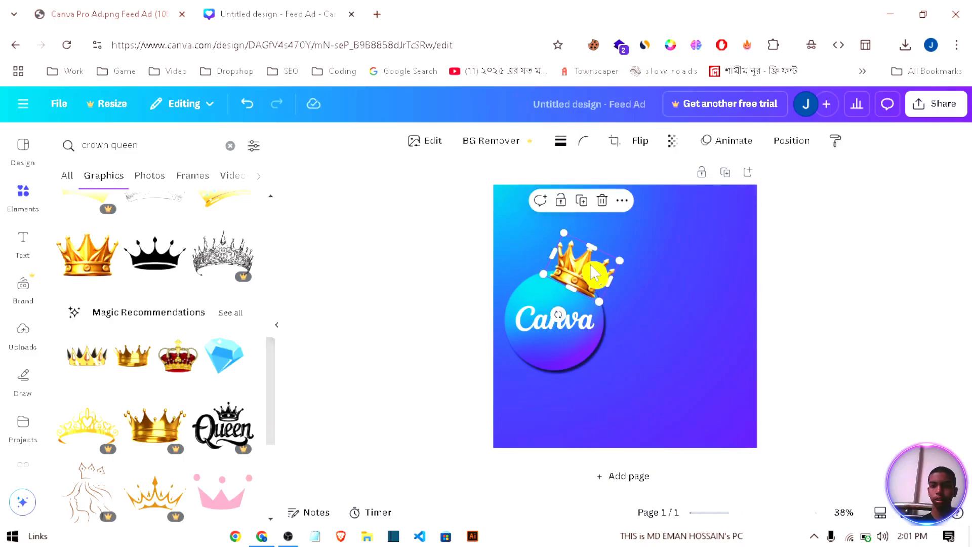
Step: Group the crown with the Canva logo and scale the group down at the left side of the page
click(633, 423)
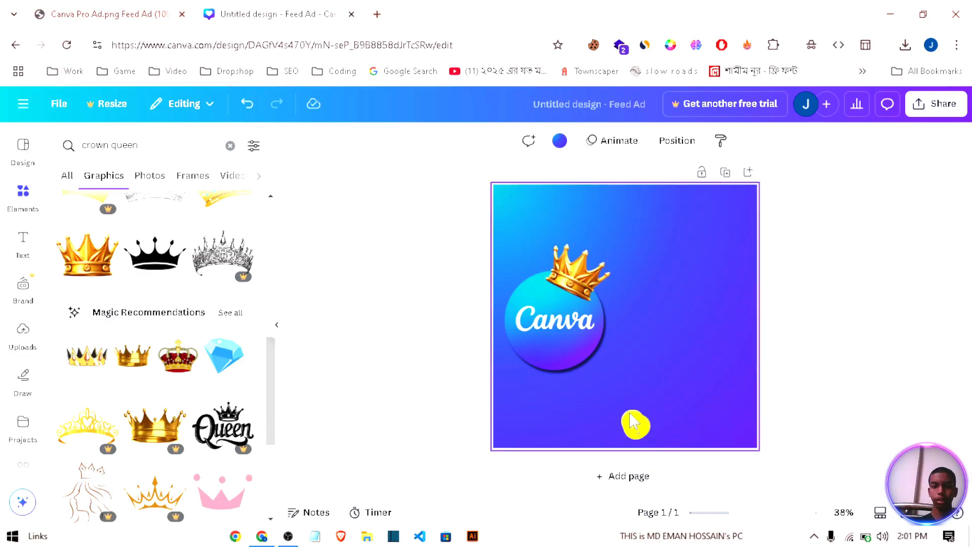
click(536, 250)
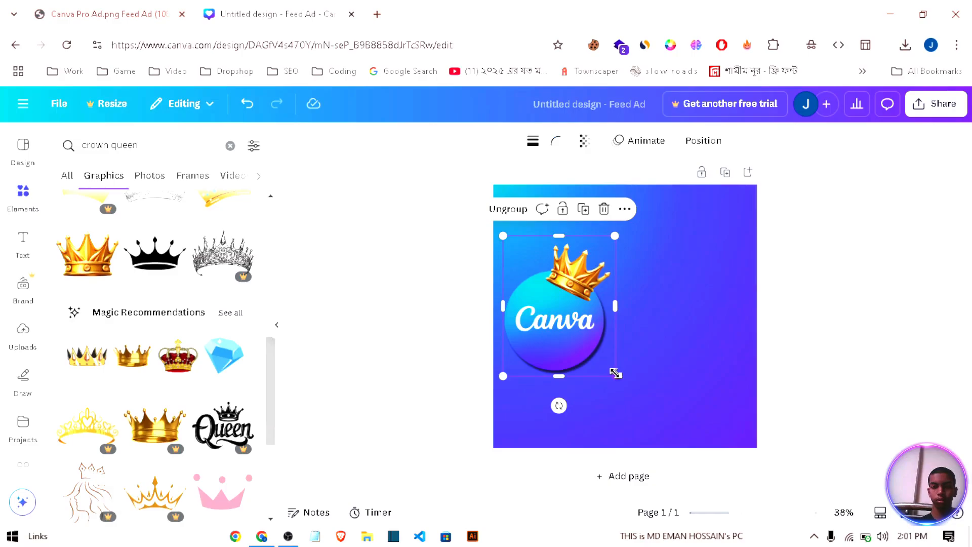
drag(615, 373, 563, 321)
click(642, 362)
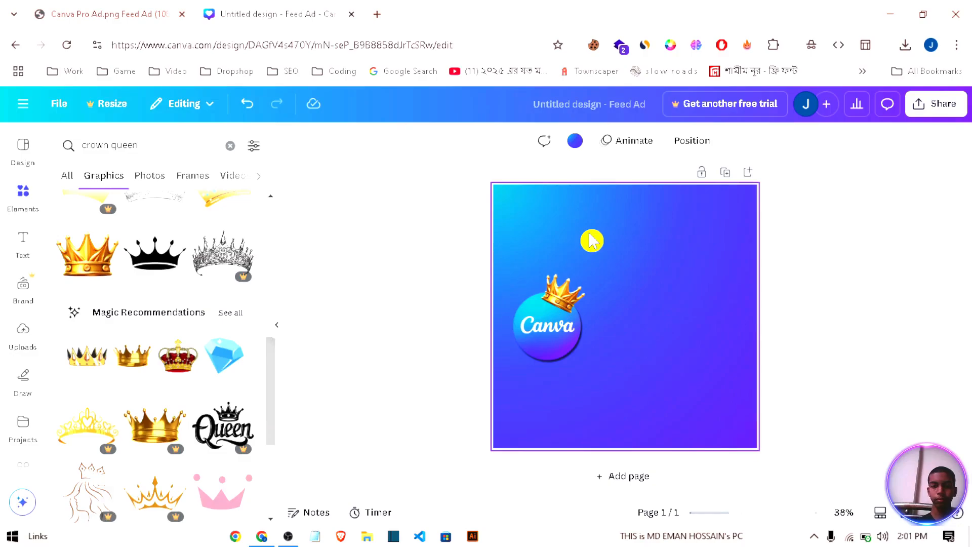
Step: Add a text box in the upper middle of the page, above the logo, and set its font to Tiro Bangla
scroll(117, 239, up, 5)
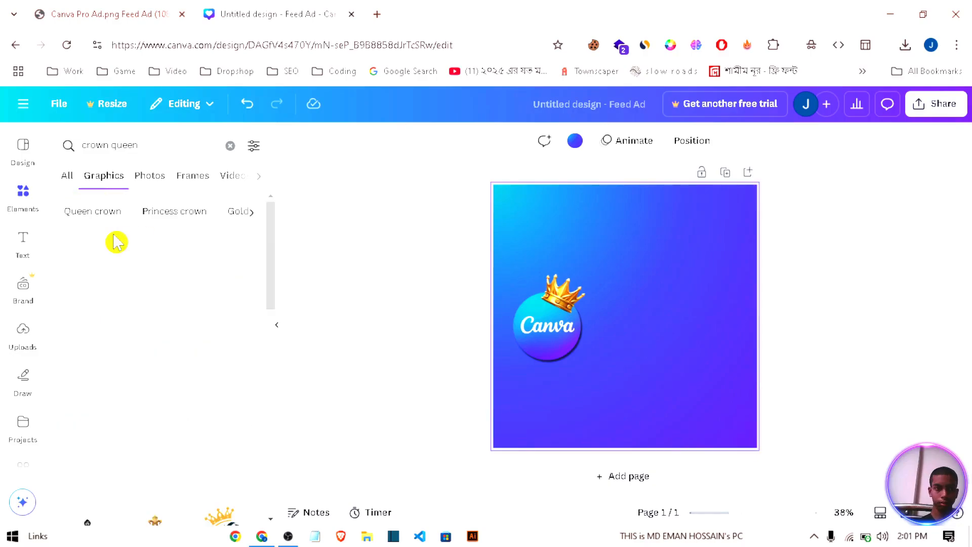
click(23, 248)
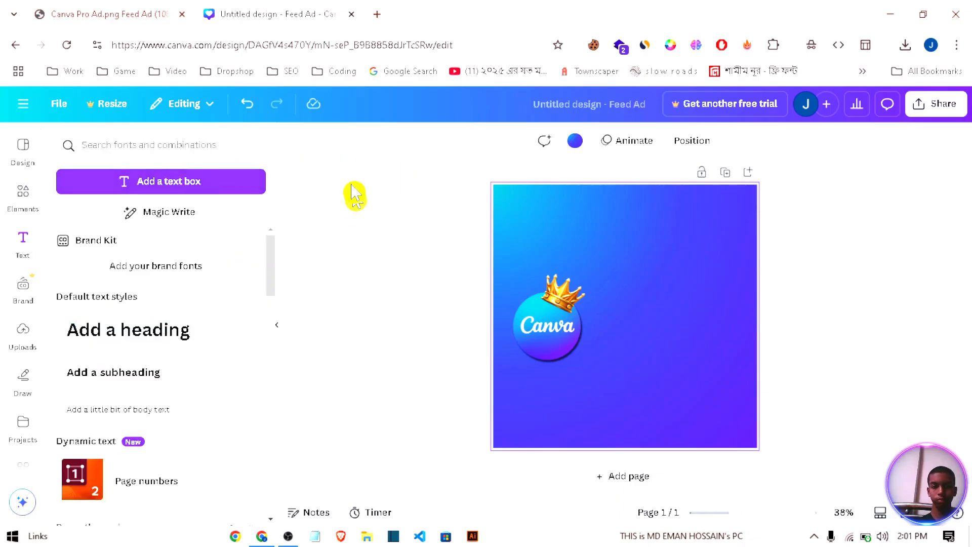
click(236, 183)
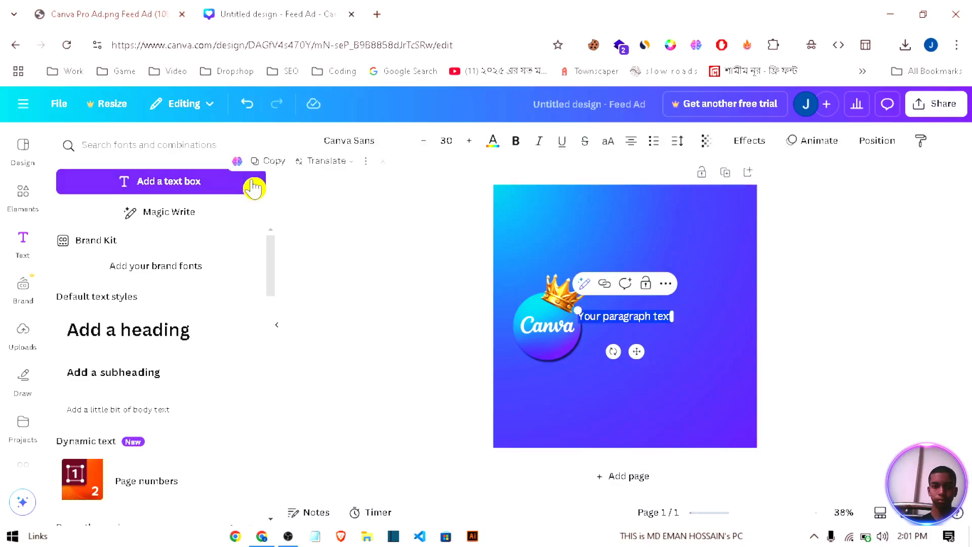
drag(637, 352, 632, 273)
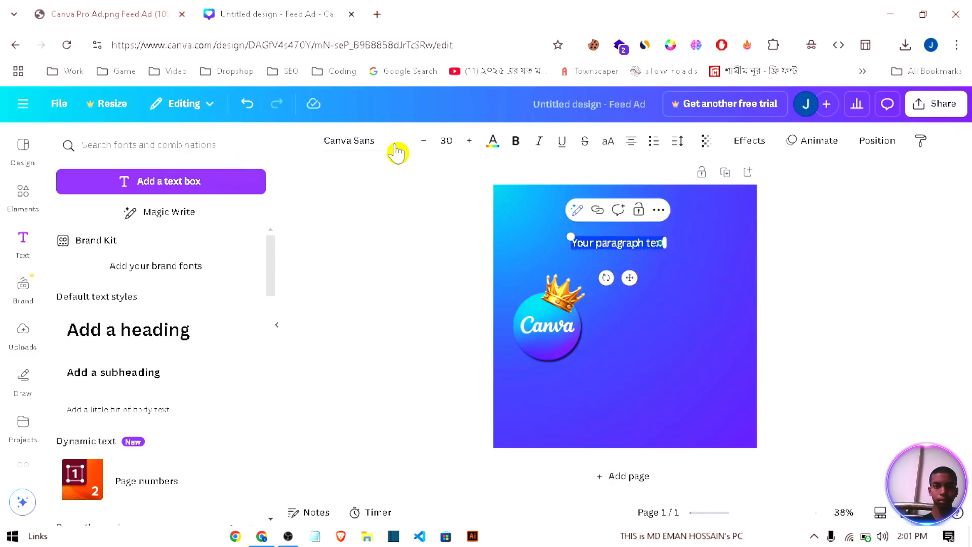
click(395, 142)
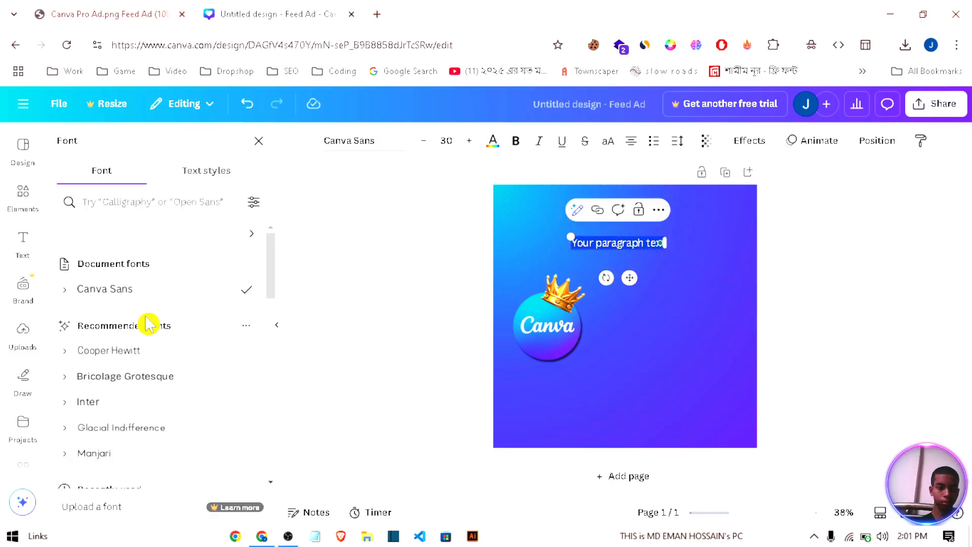
scroll(147, 324, down, 3)
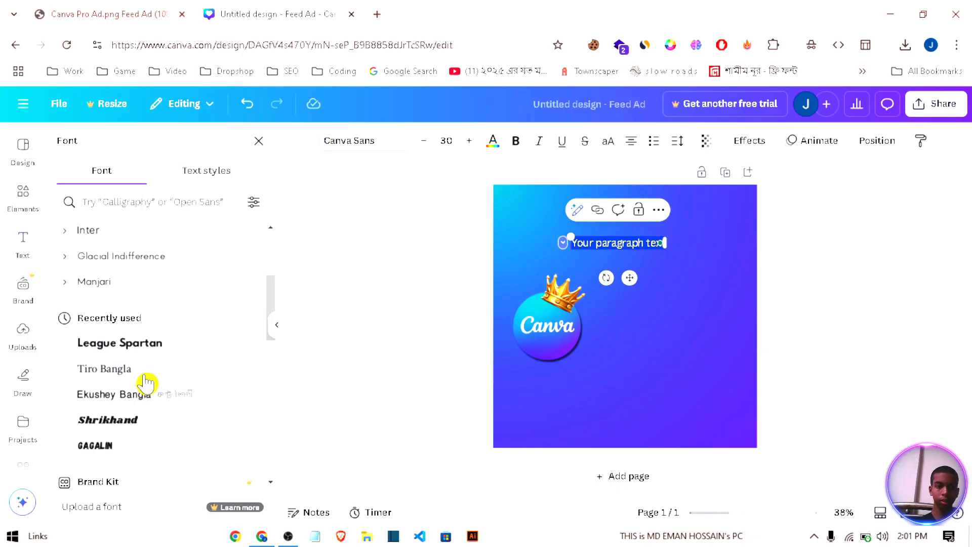
click(145, 376)
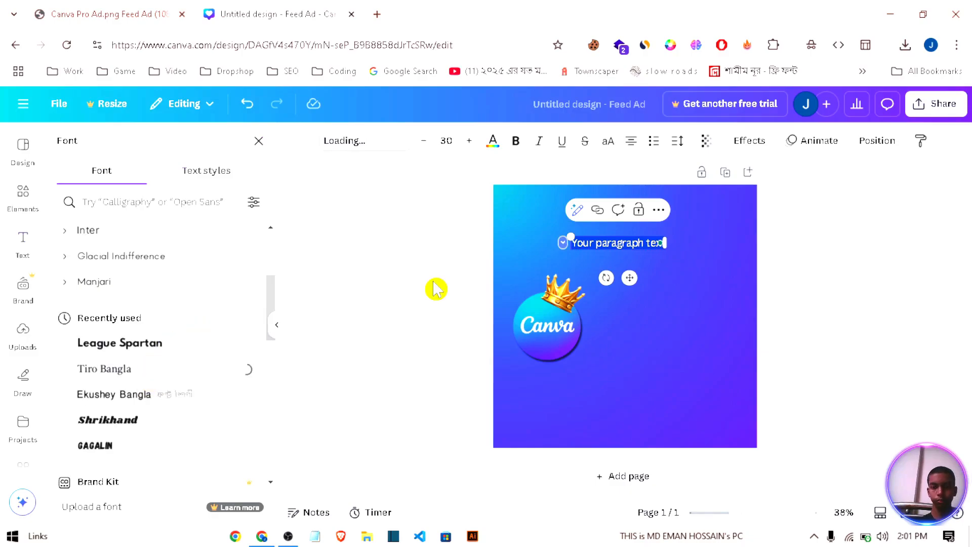
Step: Copy "আগে অ্যাক্সেস" from the reference ad image with Google Lens and paste it over the placeholder text
click(138, 13)
click(479, 49)
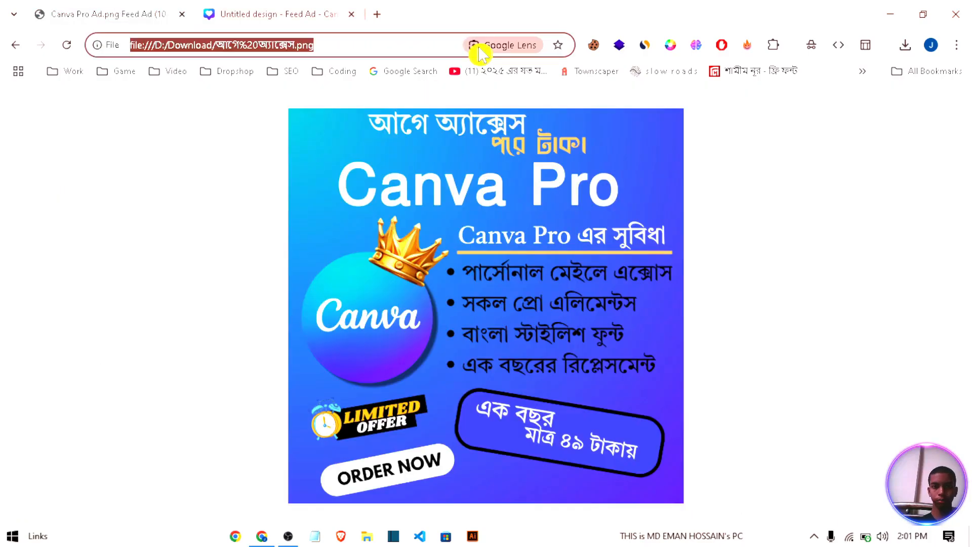
click(504, 46)
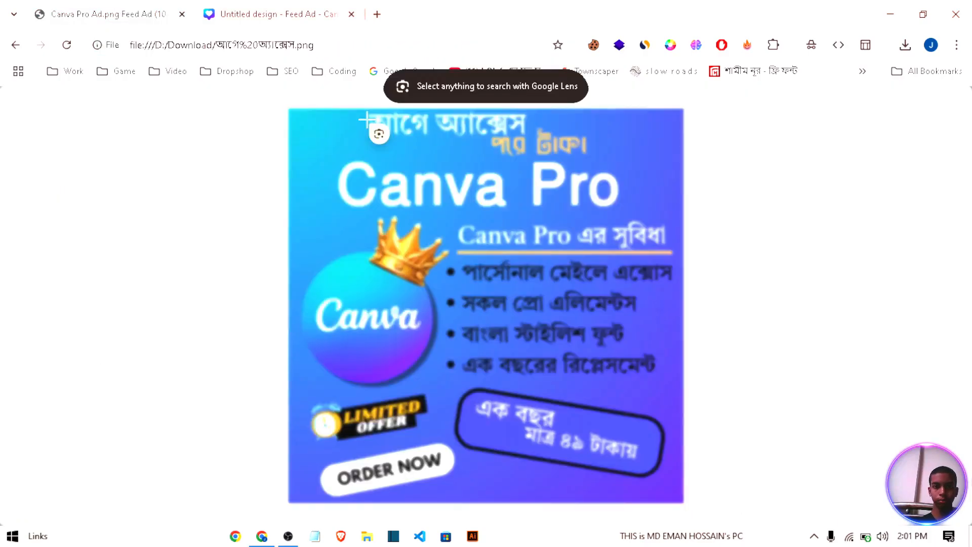
key(Escape)
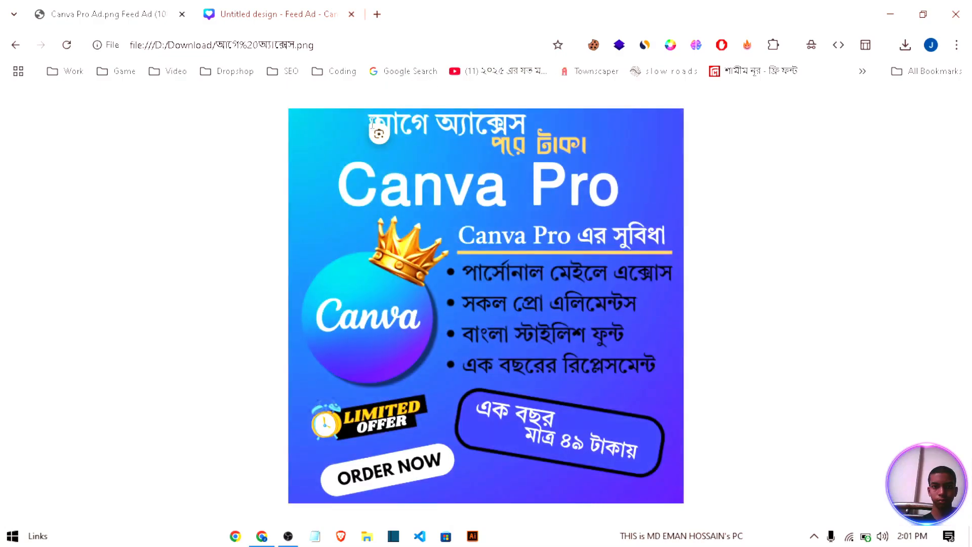
key(ctrl+Tab)
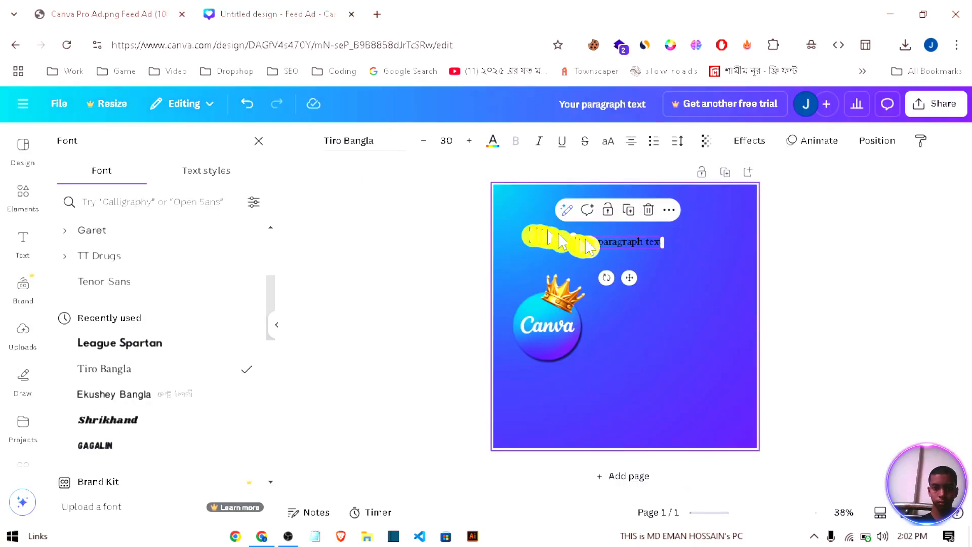
double_click(602, 243)
text(আগে অ্যাক্সেস)
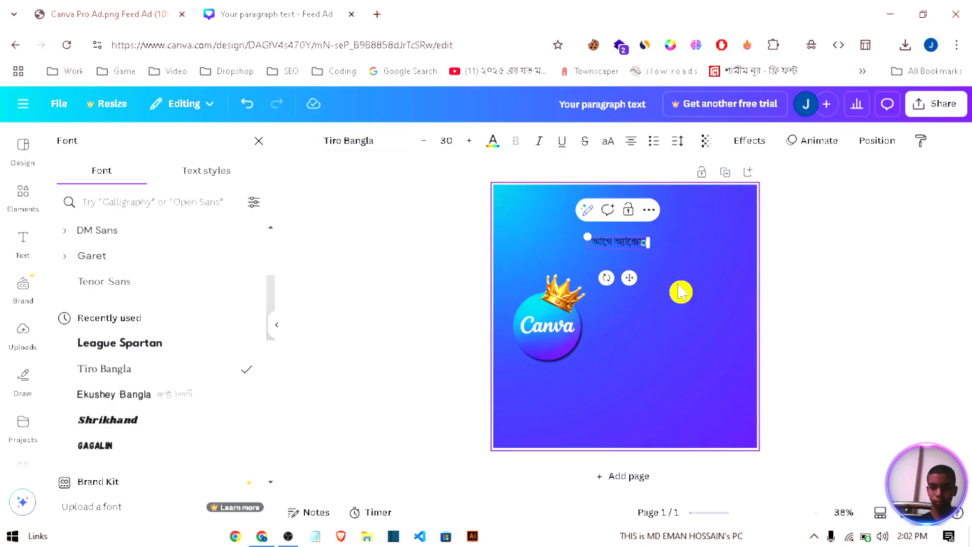
click(639, 263)
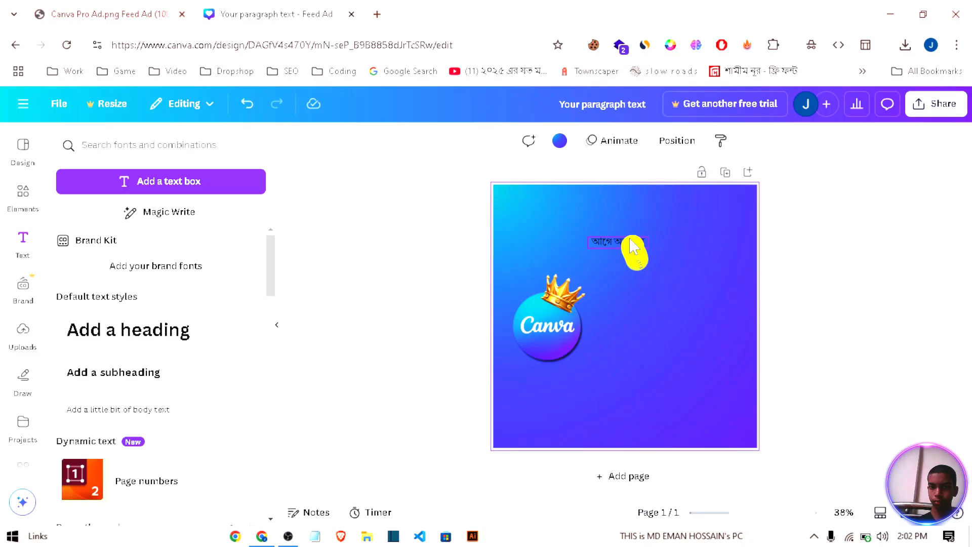
Step: Enlarge the "আগে অ্যাক্সেস" text to size 52.7, colour it white and place it near the page's top edge
click(633, 248)
drag(588, 237, 556, 217)
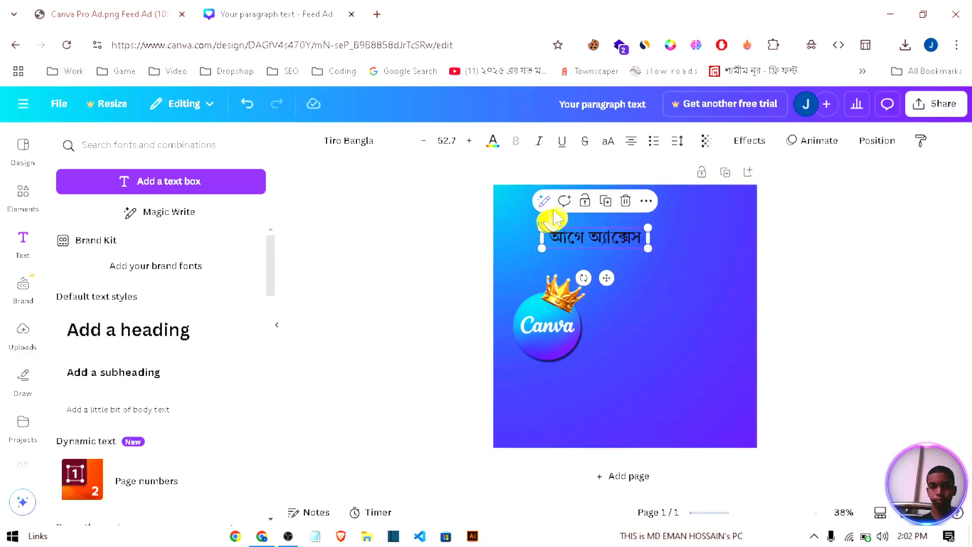
click(492, 141)
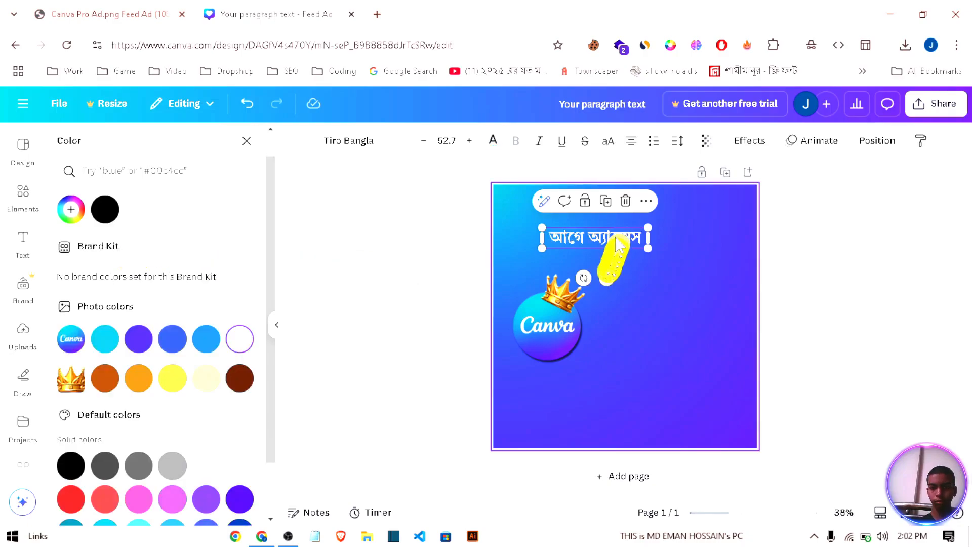
mouse_move(616, 244)
mouse_down()
mouse_move(608, 275)
mouse_move(613, 255)
mouse_up()
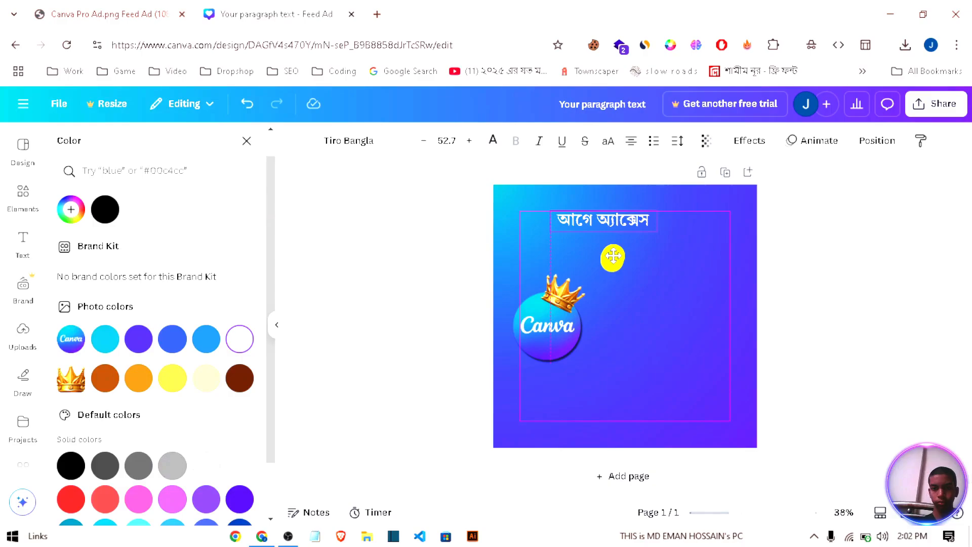
drag(613, 256, 605, 235)
click(782, 241)
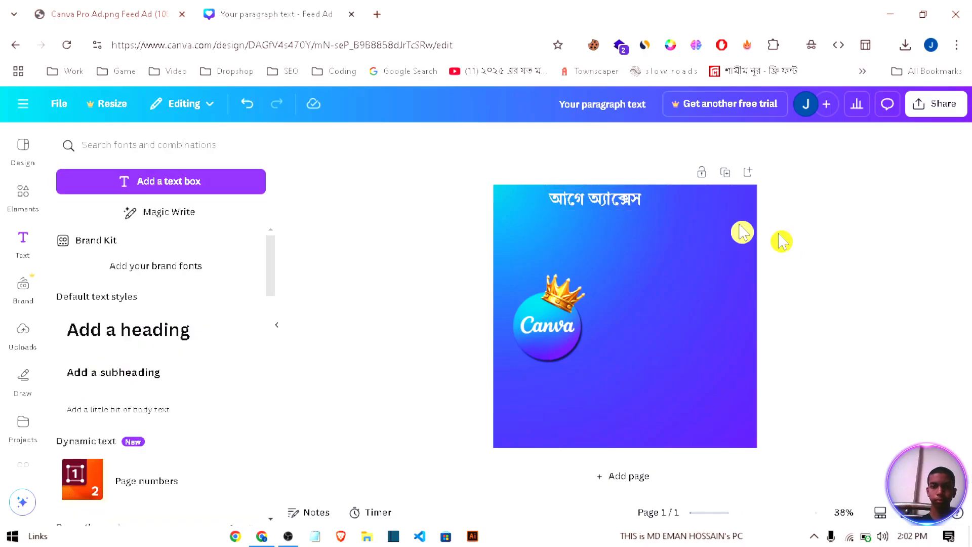
Step: Duplicate the "আগে অ্যাক্সেস" text and place the copy just below the original, offset to the right
click(614, 198)
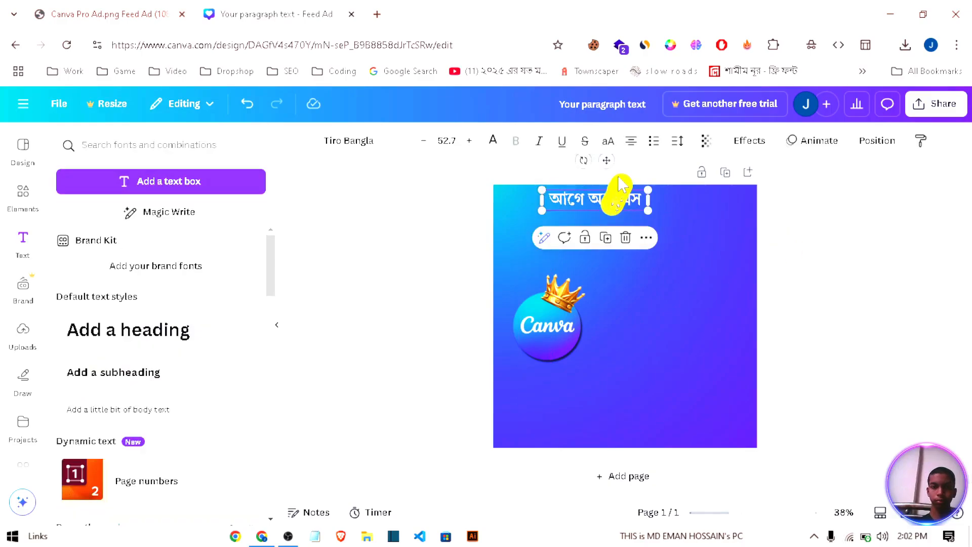
click(606, 239)
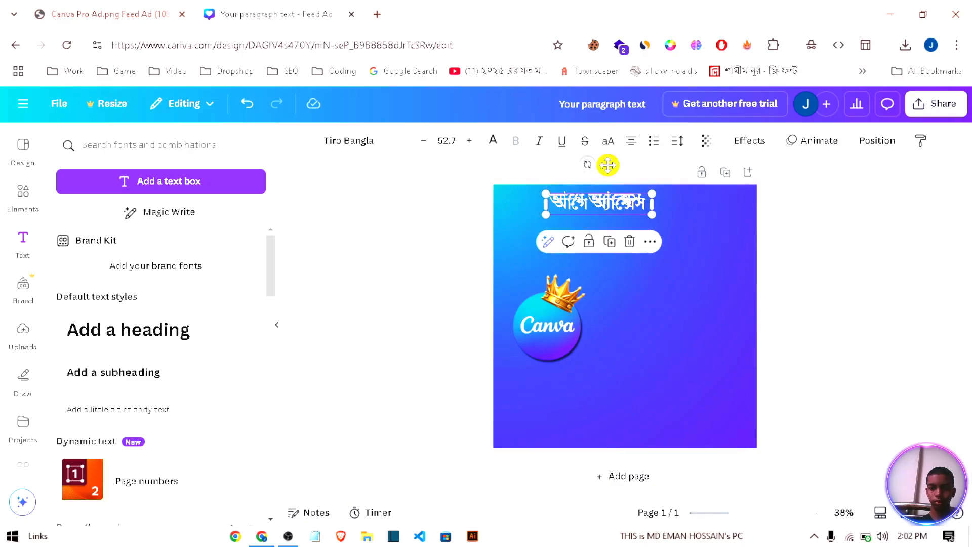
drag(607, 165, 641, 178)
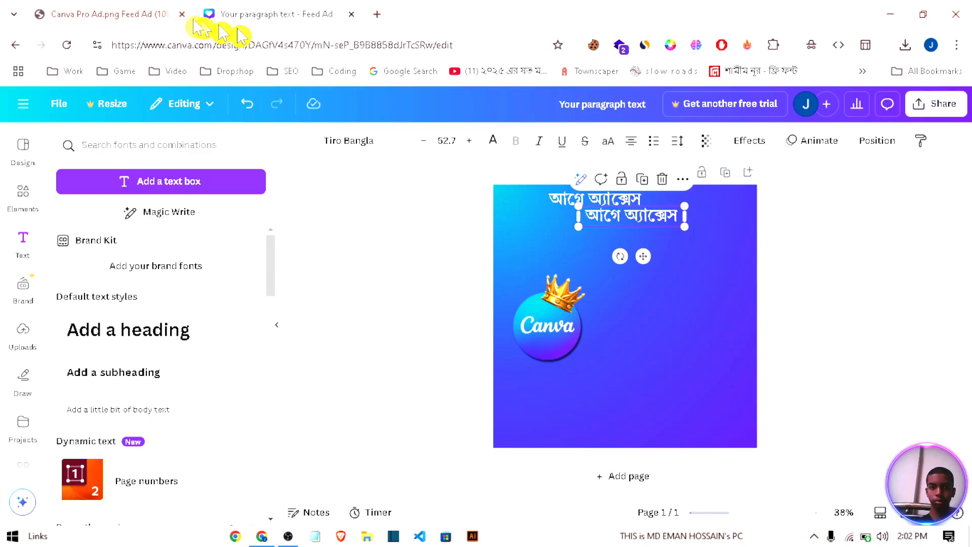
Step: Copy "পরে টাকা" from the reference ad image and replace the duplicated line's text with it
click(127, 14)
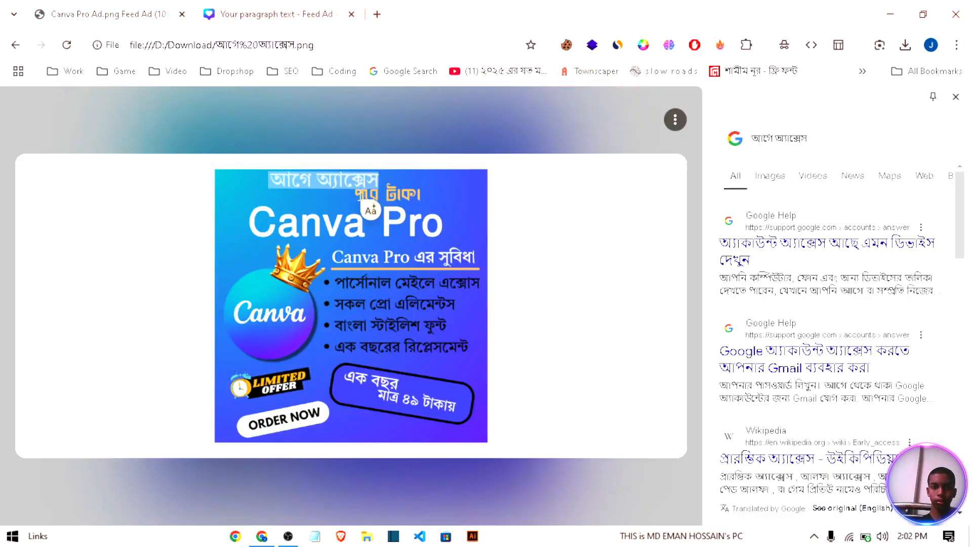
drag(355, 195, 427, 195)
key(ctrl+c)
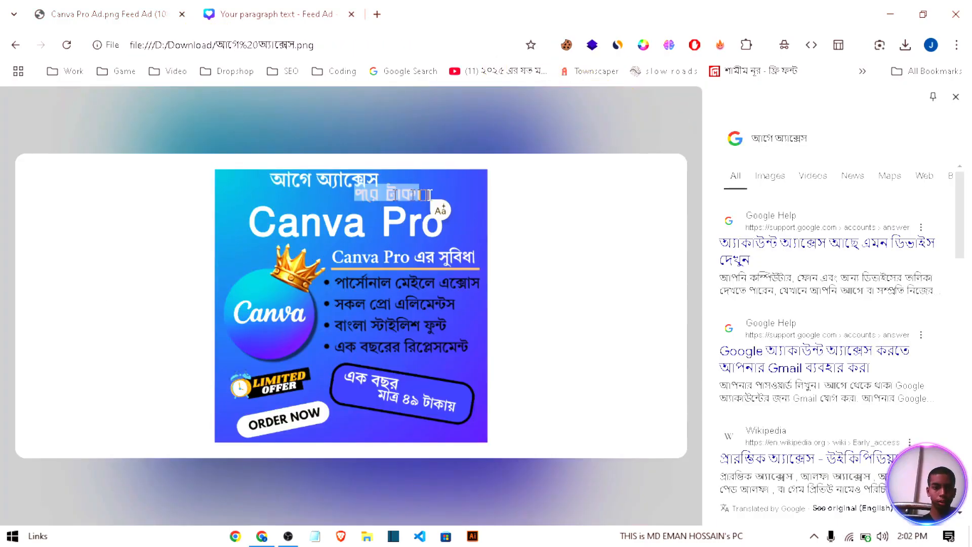
key(ctrl+Tab)
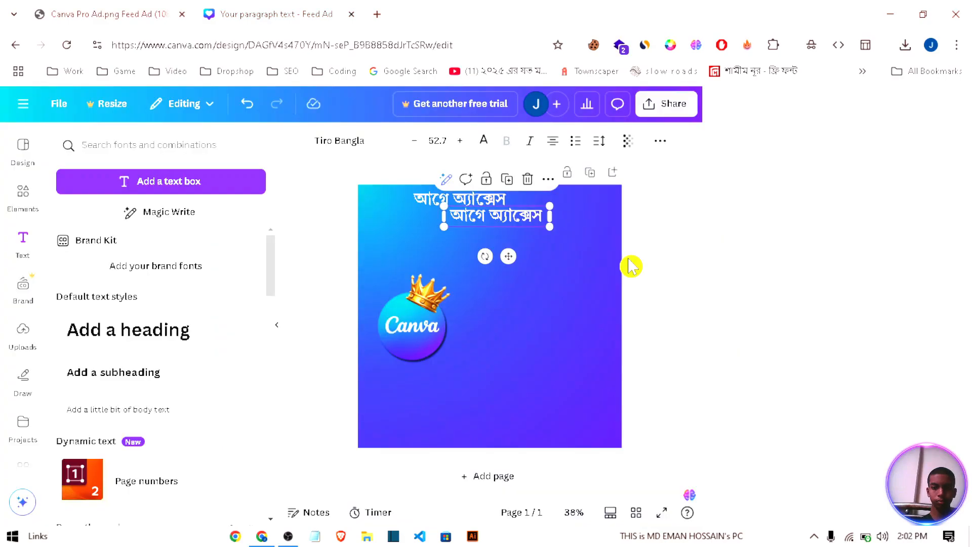
key(ctrl+a)
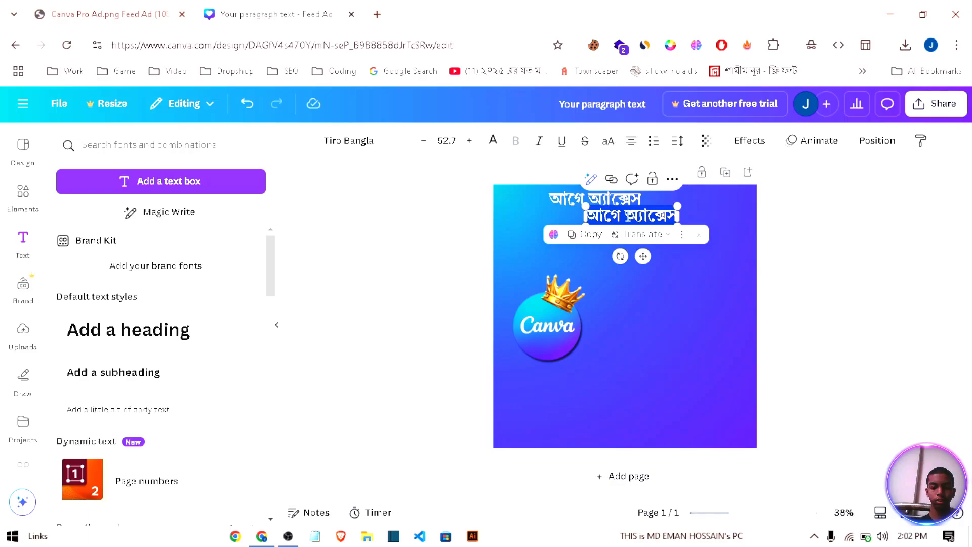
key(ctrl+v)
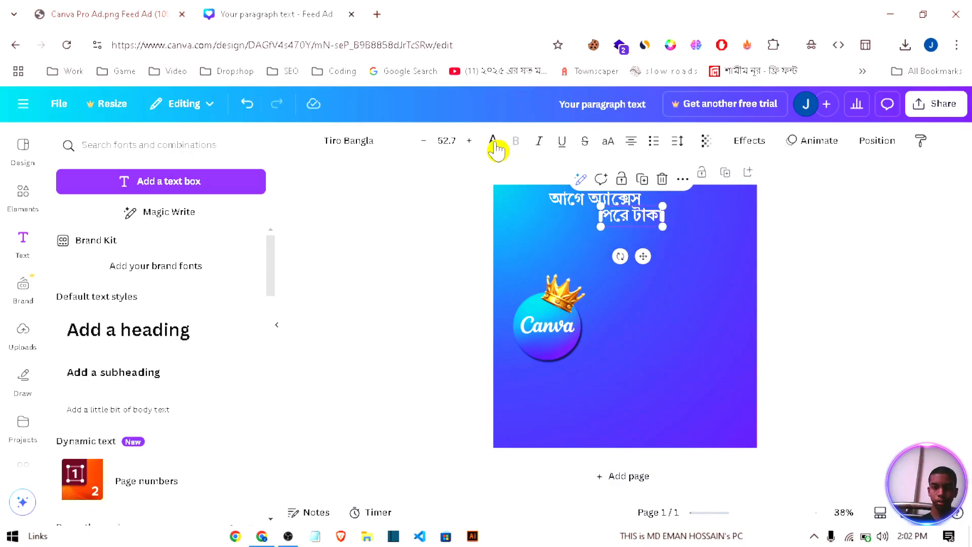
Step: Colour the "পরে টাকা" line with the crown's yellow and set its font to Ekushey Bangla
click(494, 142)
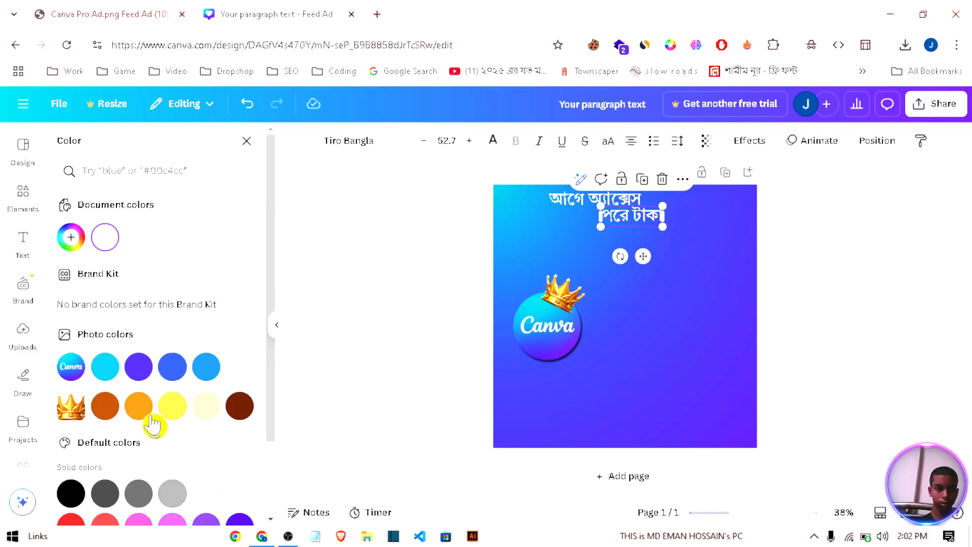
click(172, 405)
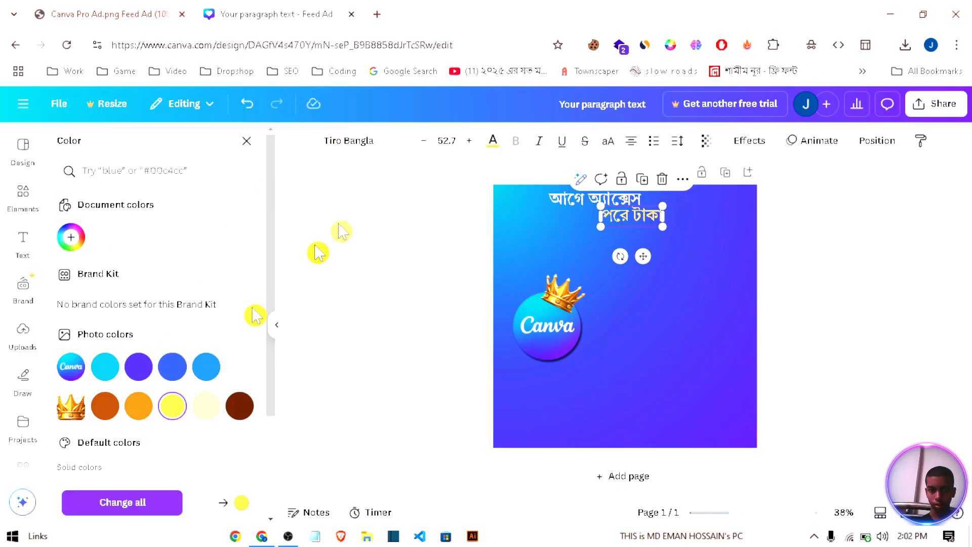
click(345, 152)
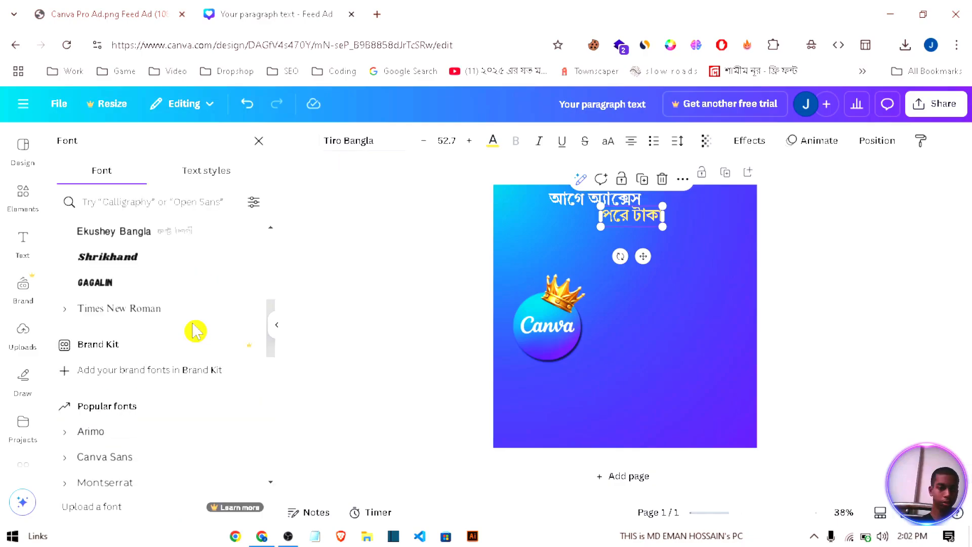
scroll(195, 331, up, 2)
click(190, 325)
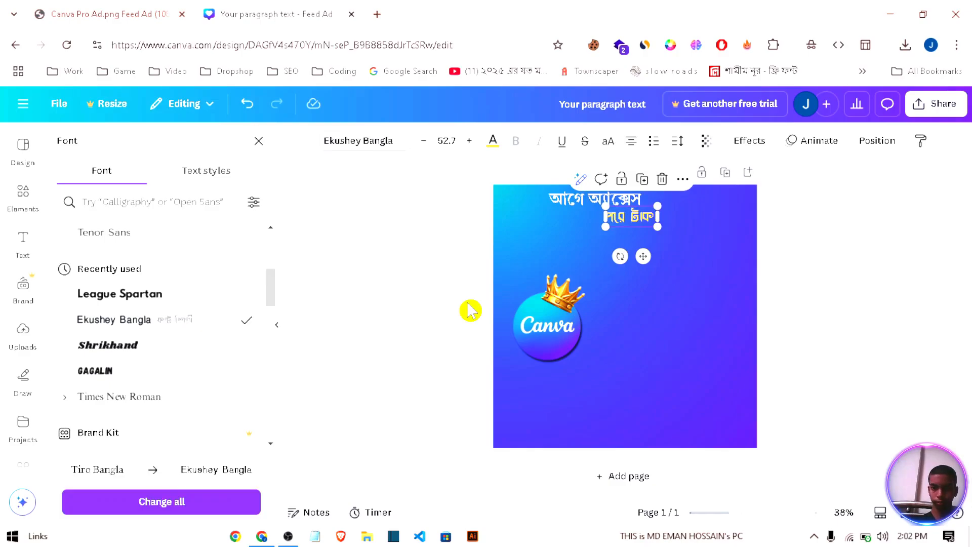
Step: Group the two Bangla text lines and scale the group up to font size 65.5
shift+click(593, 200)
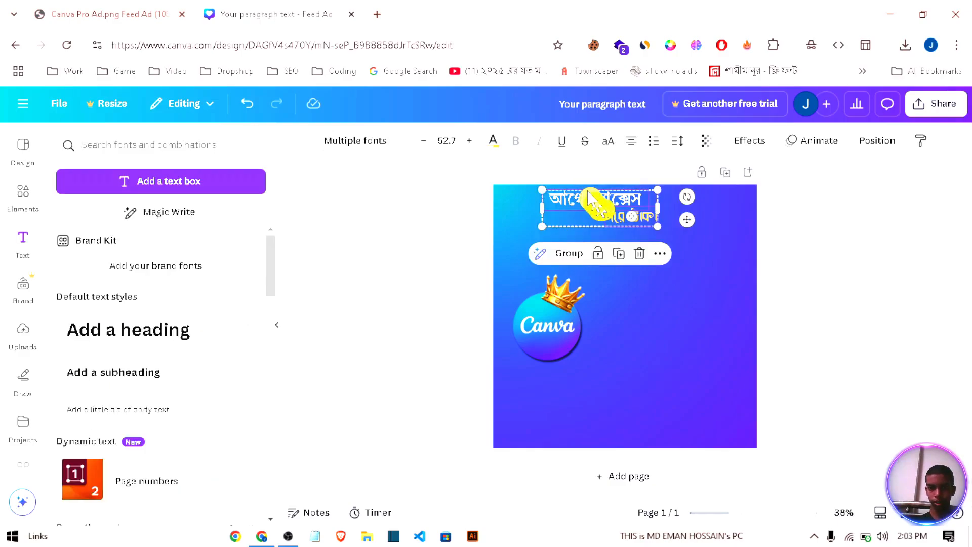
click(576, 253)
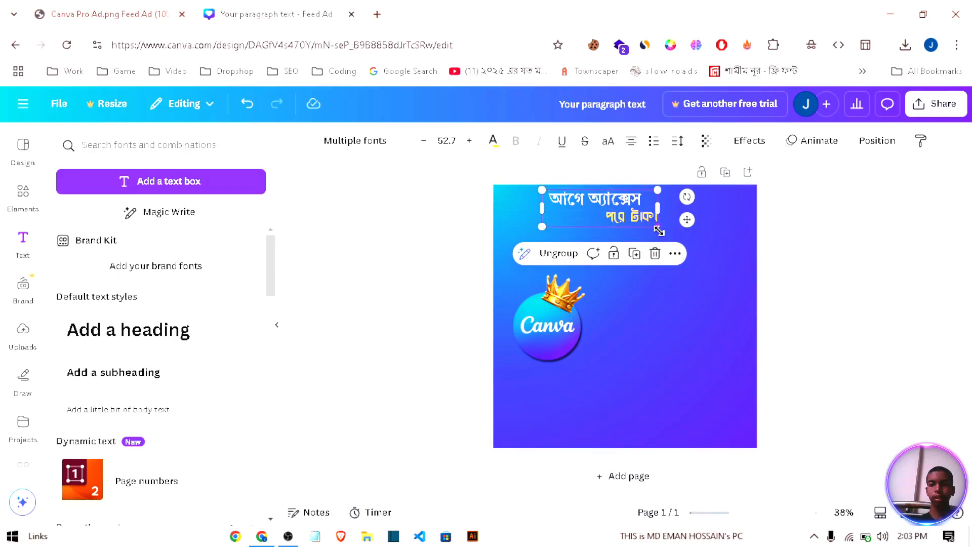
drag(660, 231, 708, 278)
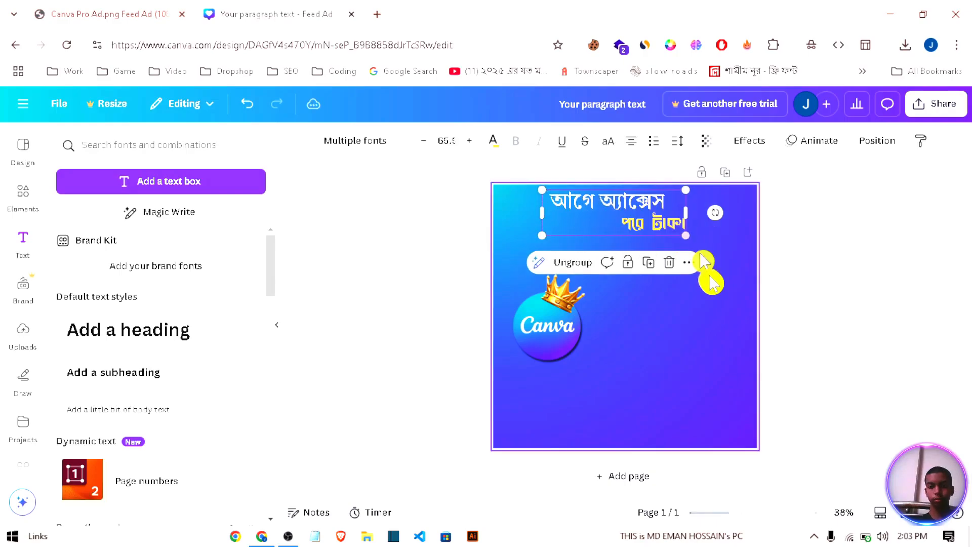
click(713, 282)
Step: Enlarge only the yellow "পরে টাকা" line within the text group
click(667, 227)
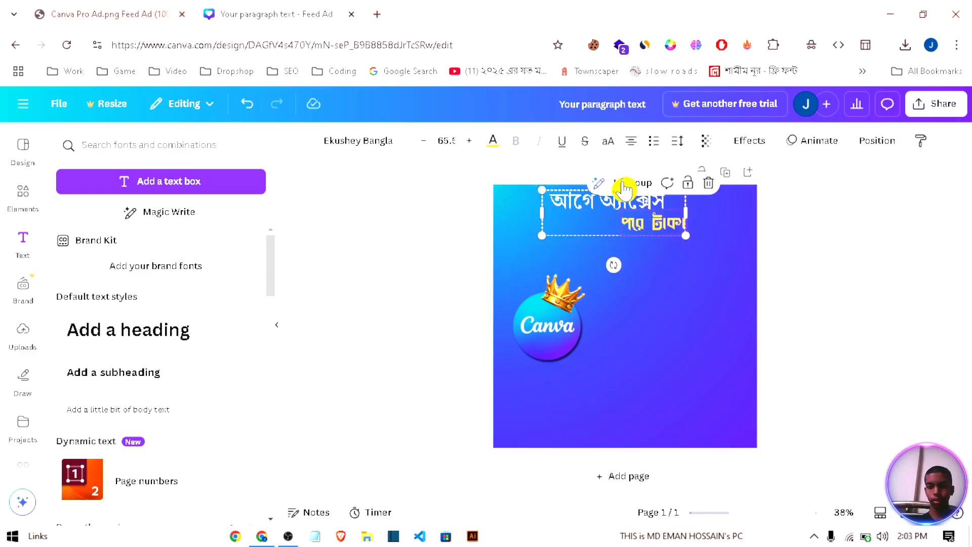
click(624, 185)
drag(686, 235, 708, 245)
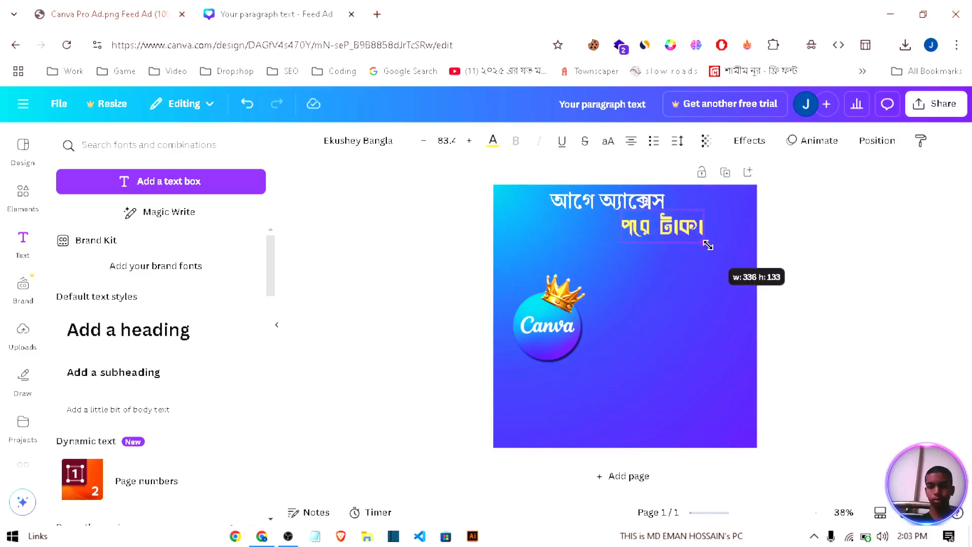
click(695, 283)
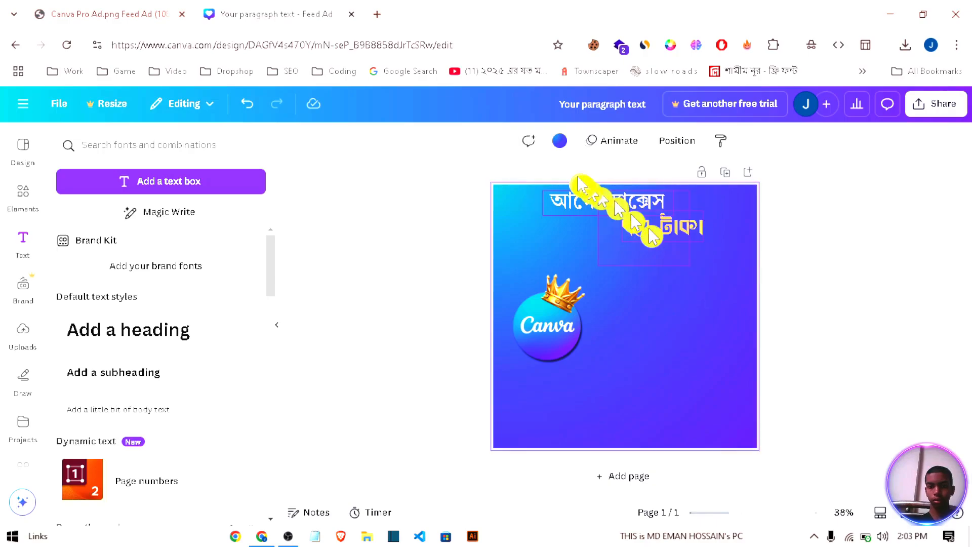
click(654, 237)
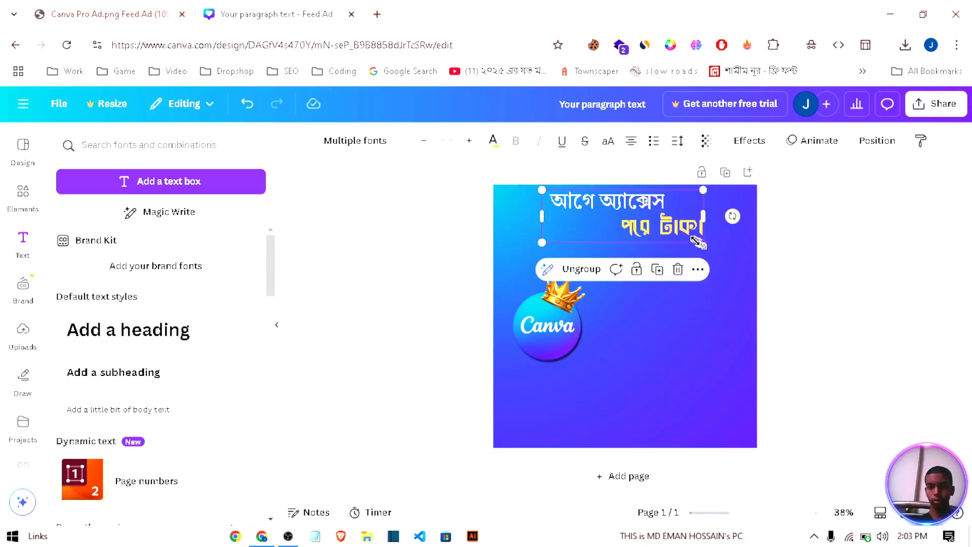
Step: Shrink the grouped Bangla headline slightly and position it close to the page's upper edge
drag(699, 242, 653, 223)
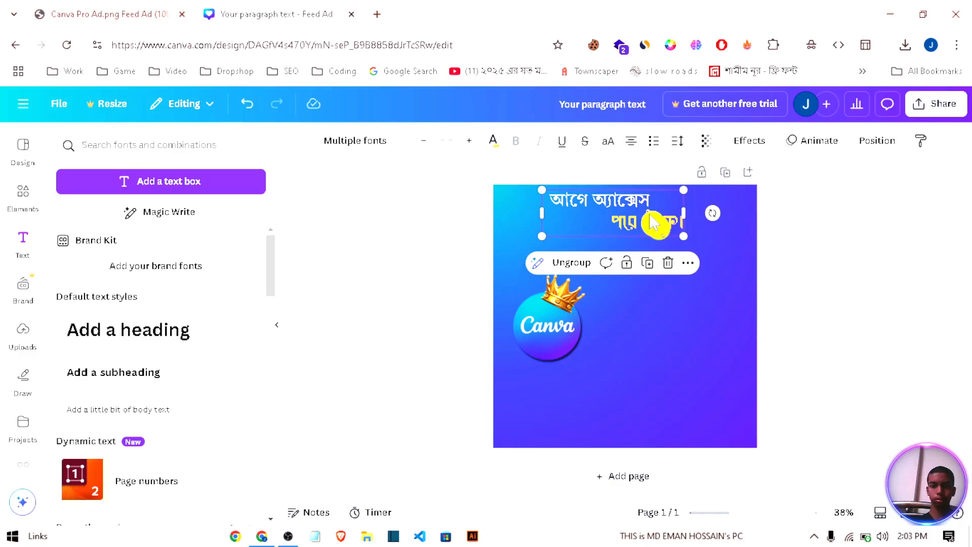
drag(651, 223, 654, 221)
click(464, 264)
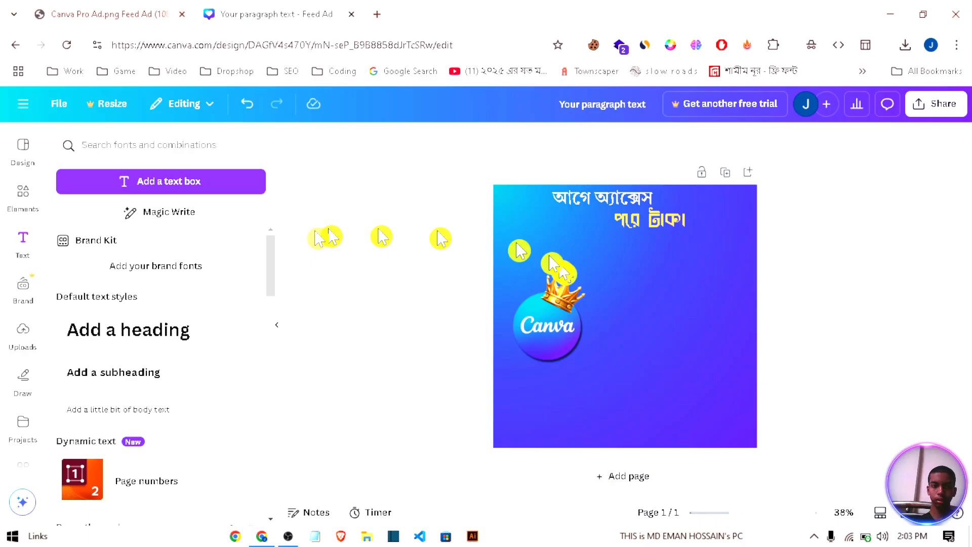
Step: Add a text line reading "Canva Pro" and colour it with the document's near-white #fcfdfe
key(t)
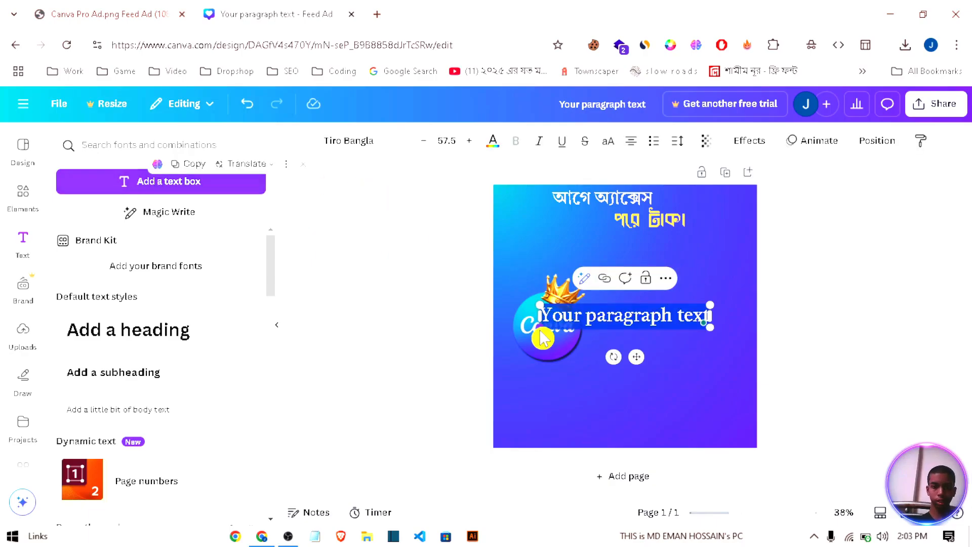
text(C)
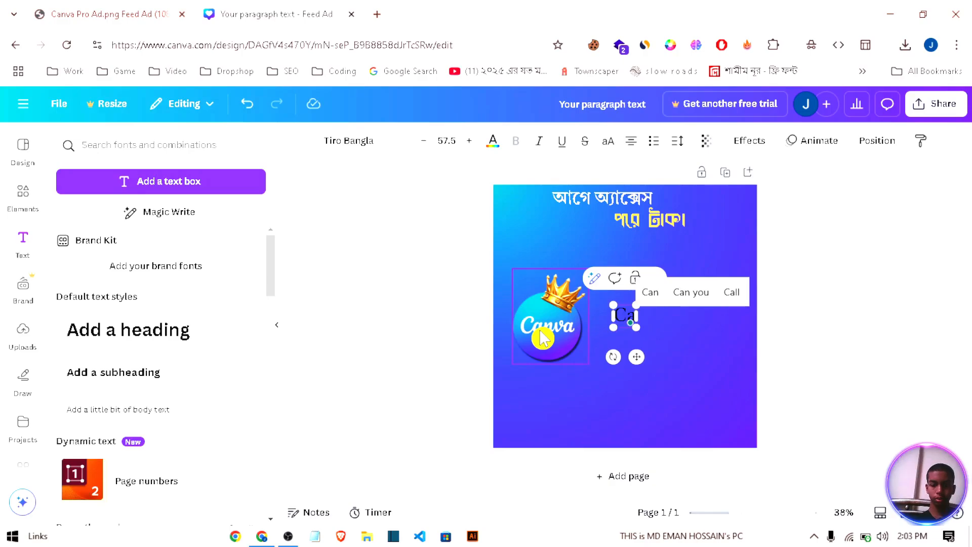
text(anva Pro)
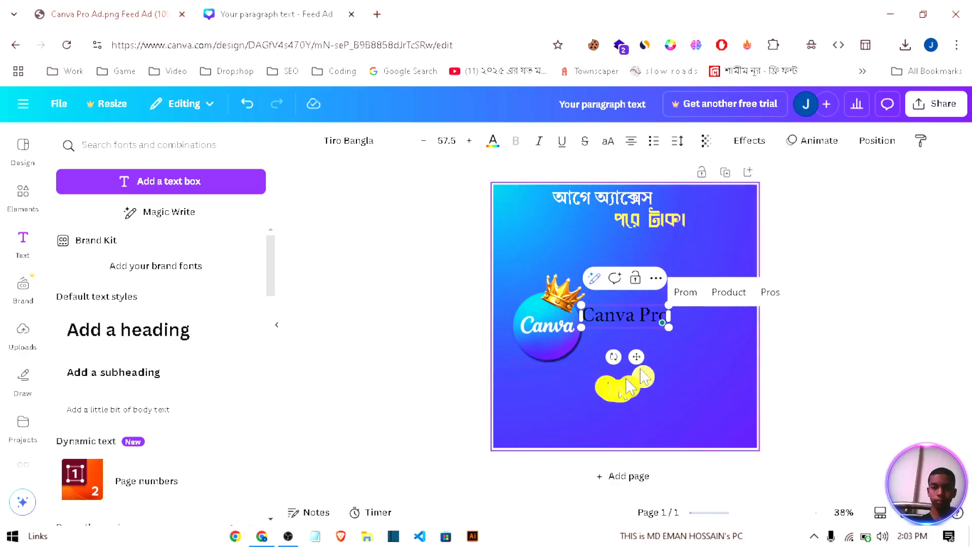
click(663, 335)
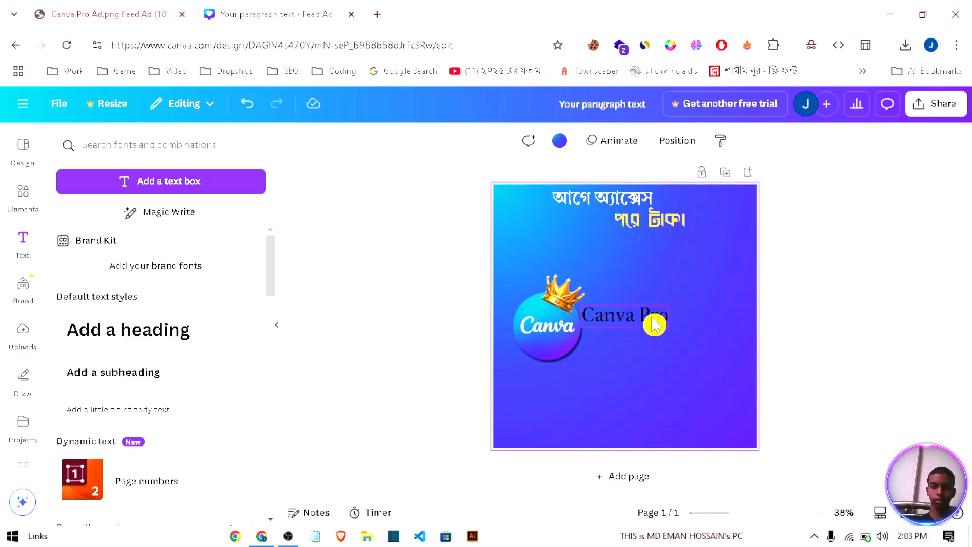
click(654, 324)
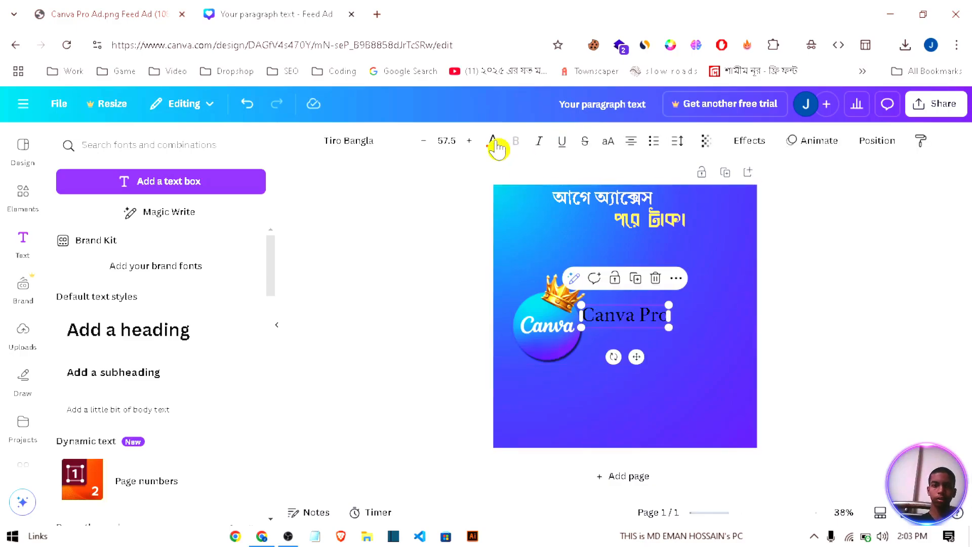
click(494, 142)
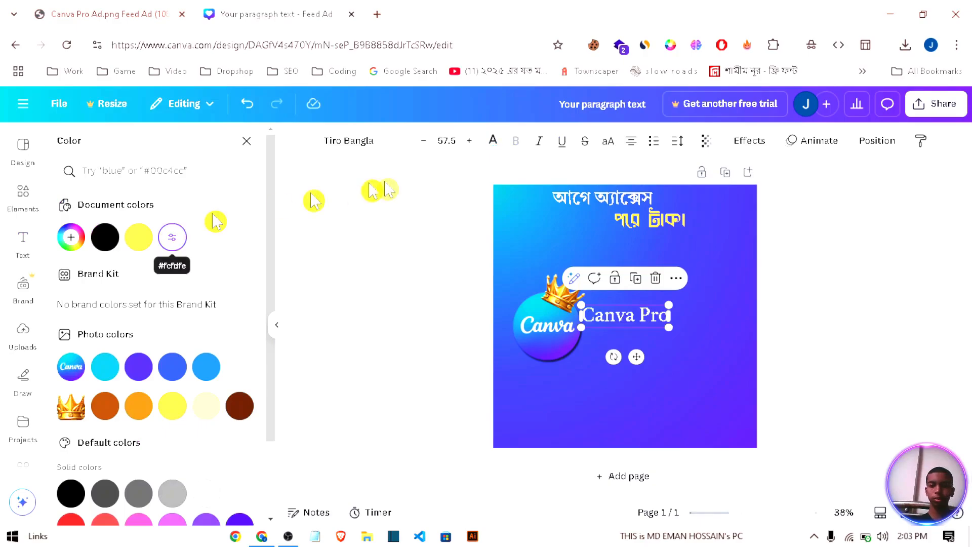
Step: Set the "Canva Pro" text to Ekushey Bangla and enlarge it into a wide title directly beneath the Bangla headline
click(389, 142)
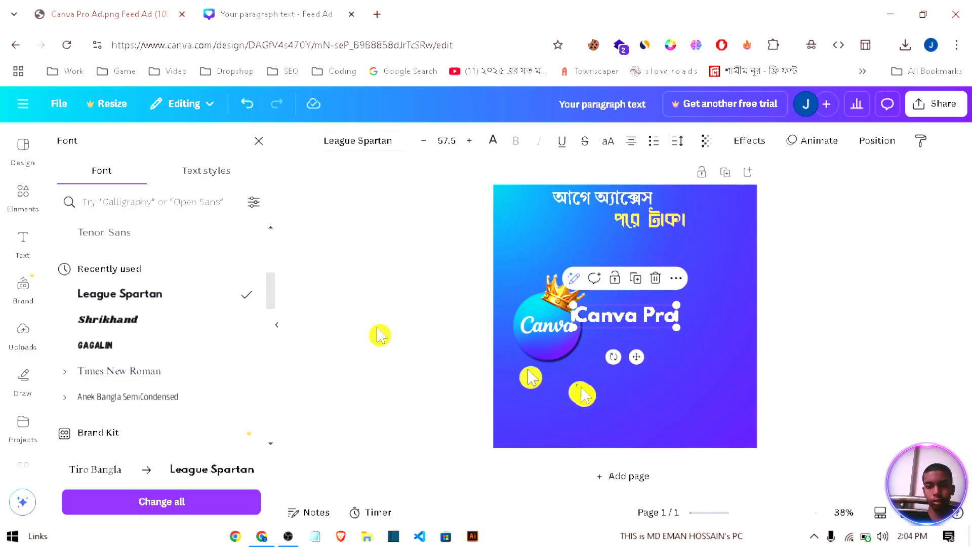
scroll(156, 349, up, 4)
scroll(156, 349, up, 2)
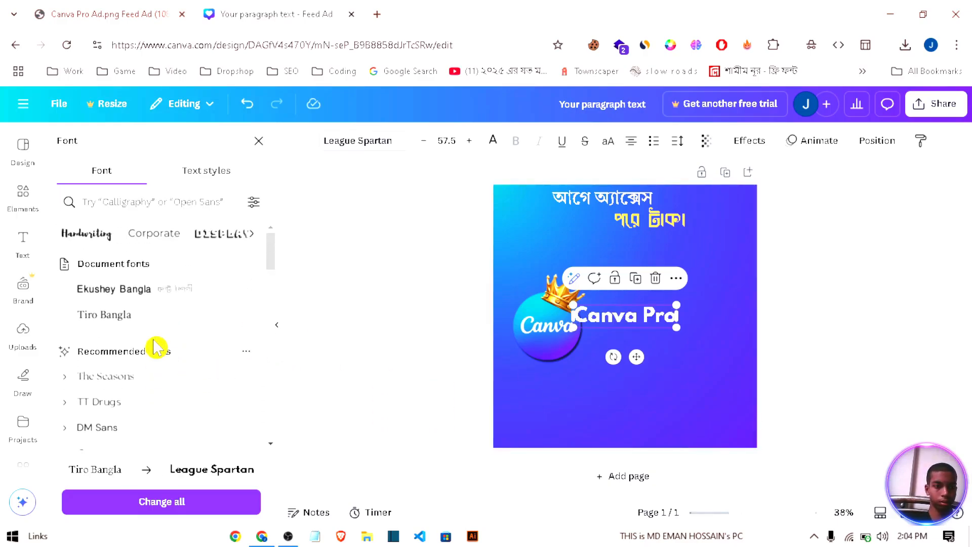
click(144, 299)
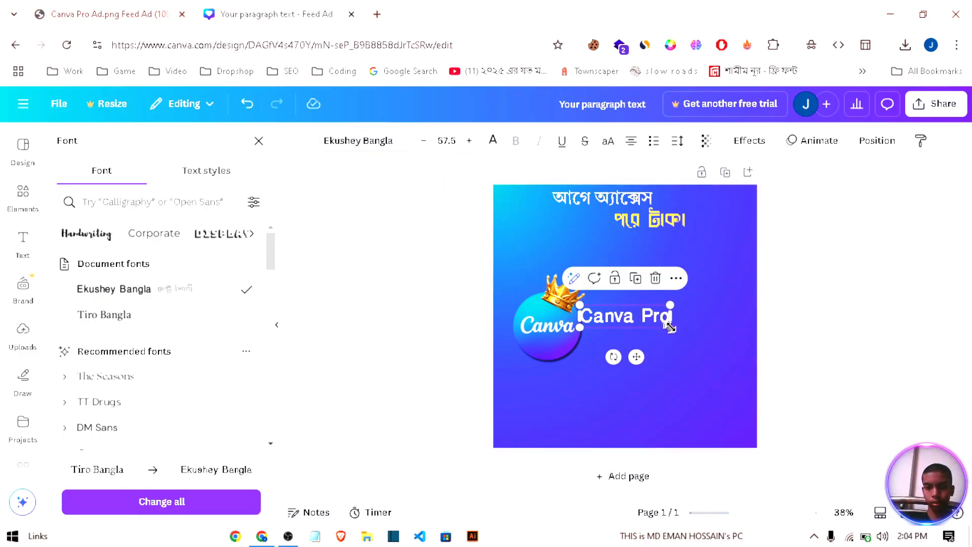
drag(670, 327, 662, 258)
click(701, 344)
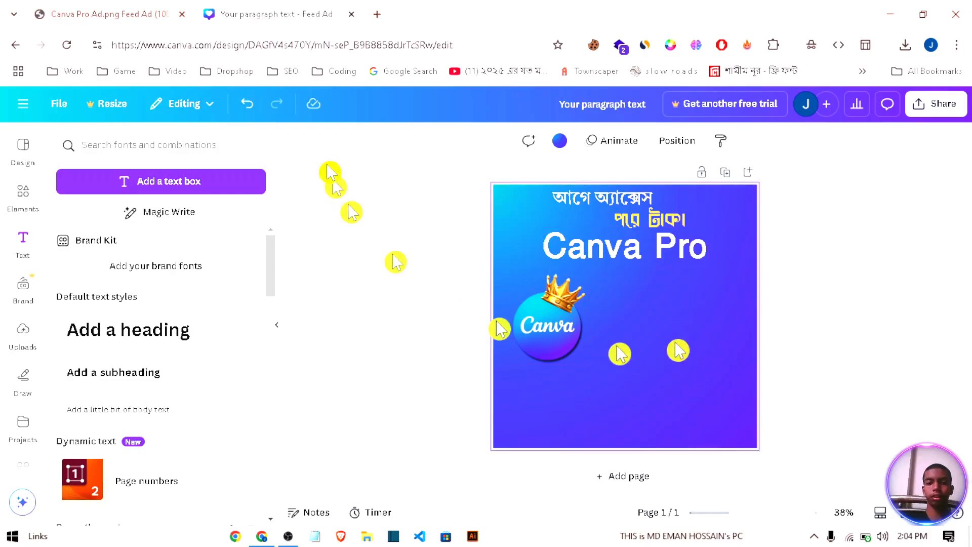
Step: Copy "Canva Pro এর সুবিধা" from the reference ad image and place it as text below the "Canva Pro" title, beside the crown
click(101, 14)
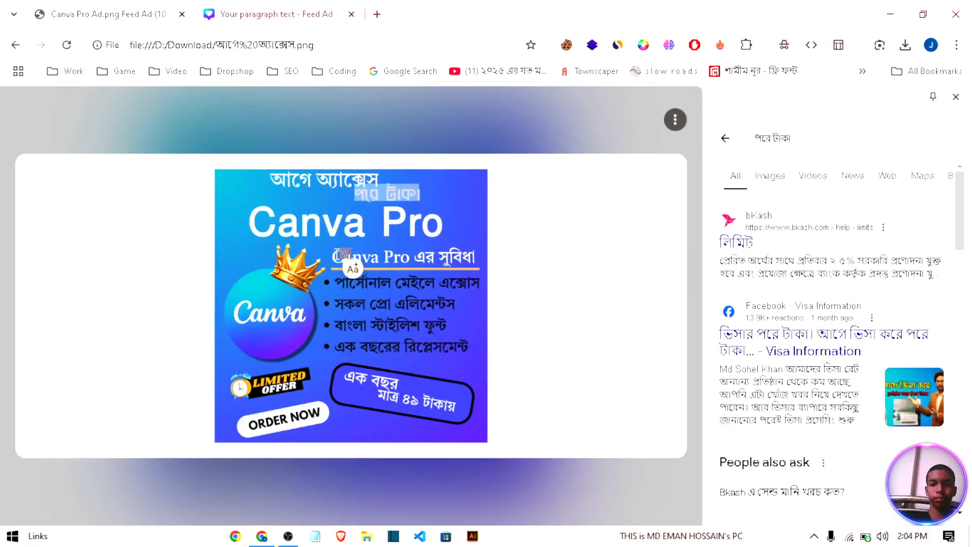
drag(334, 256, 527, 263)
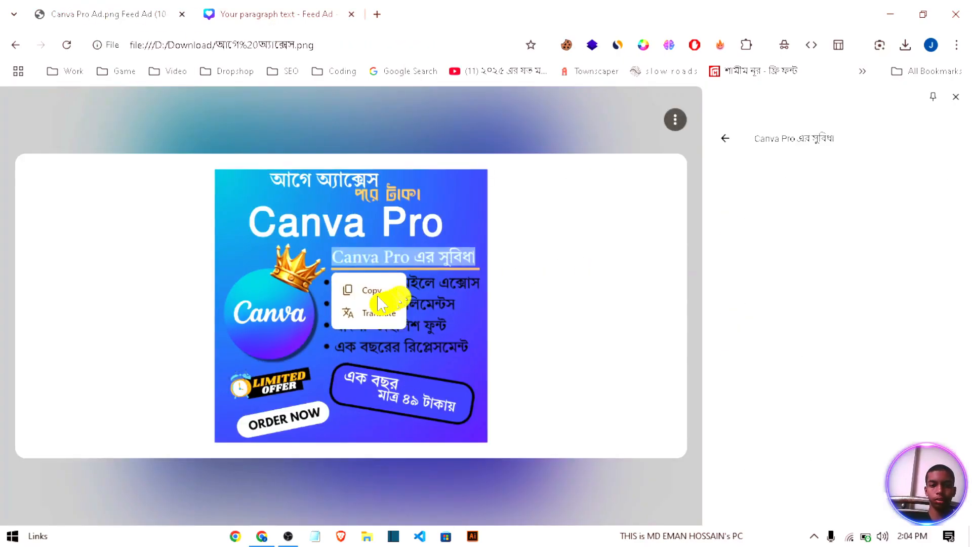
click(384, 292)
click(321, 12)
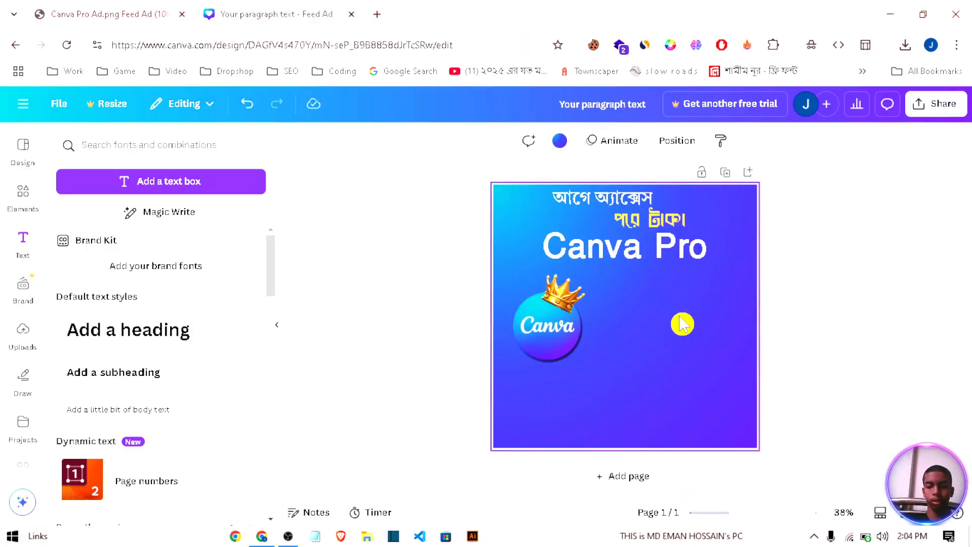
key(ctrl+v)
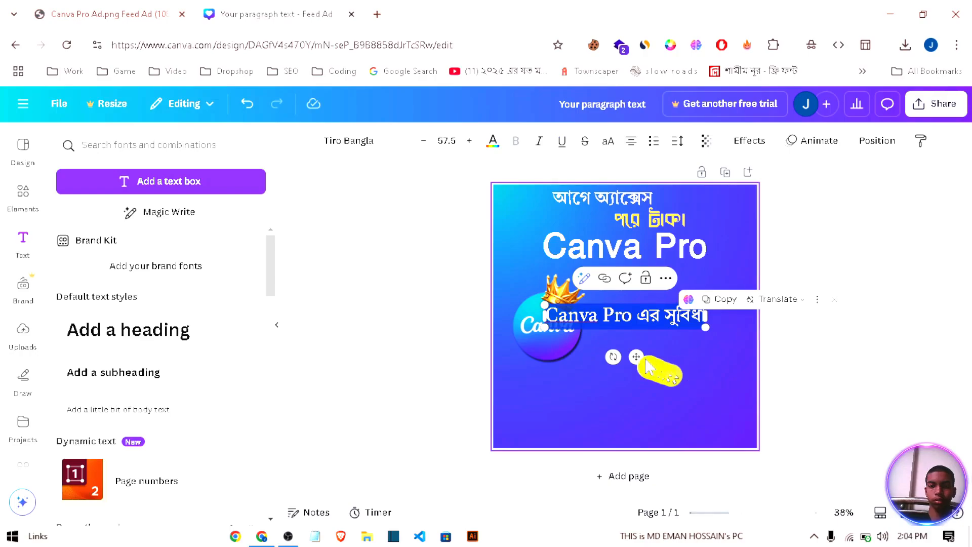
drag(637, 357, 680, 320)
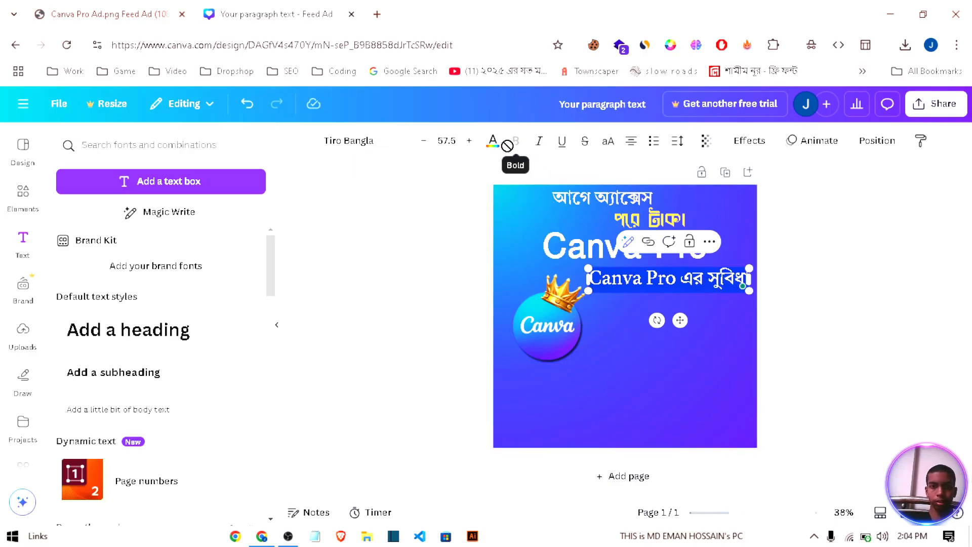
Step: Colour the "Canva Pro এর সুবিধা" line with the document's near-white and shrink it to font size 53.8, keeping it beside the crown
click(628, 412)
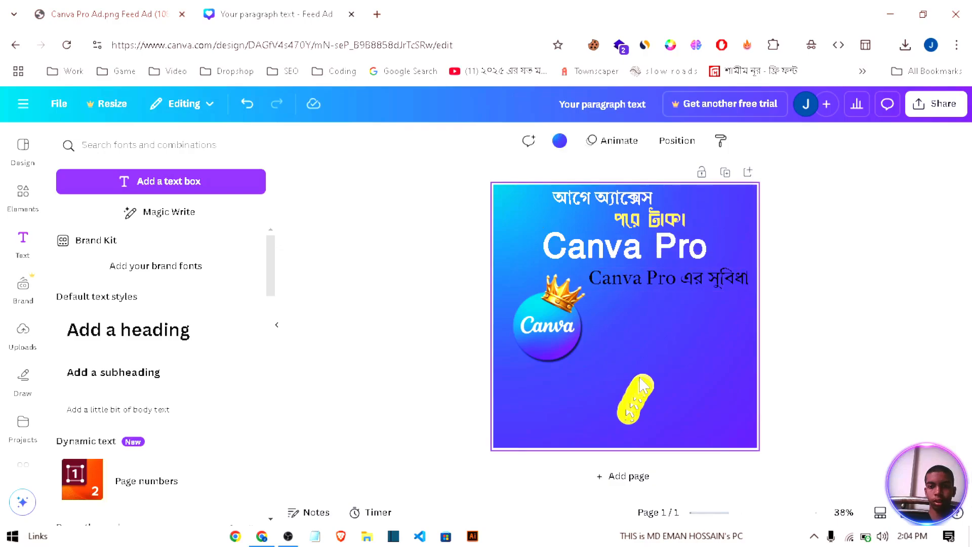
click(671, 277)
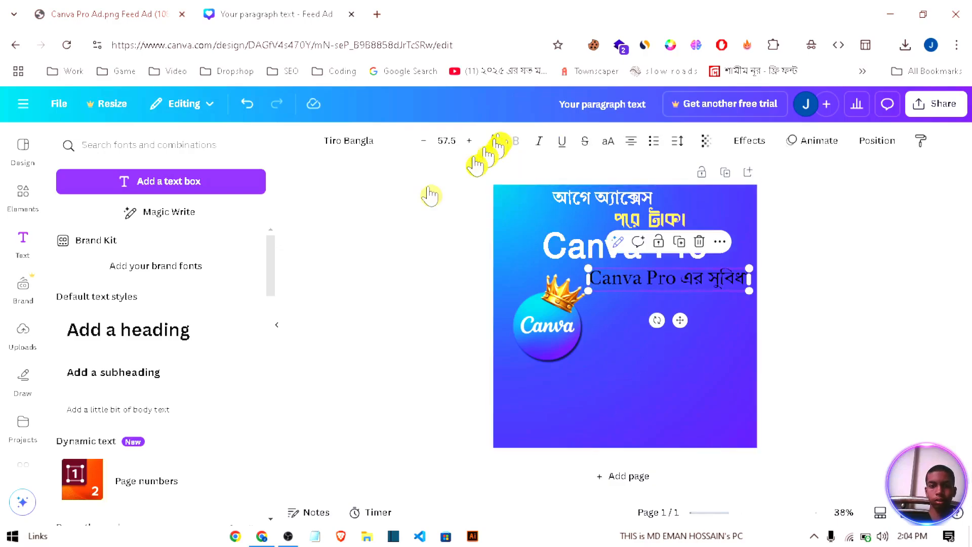
click(172, 237)
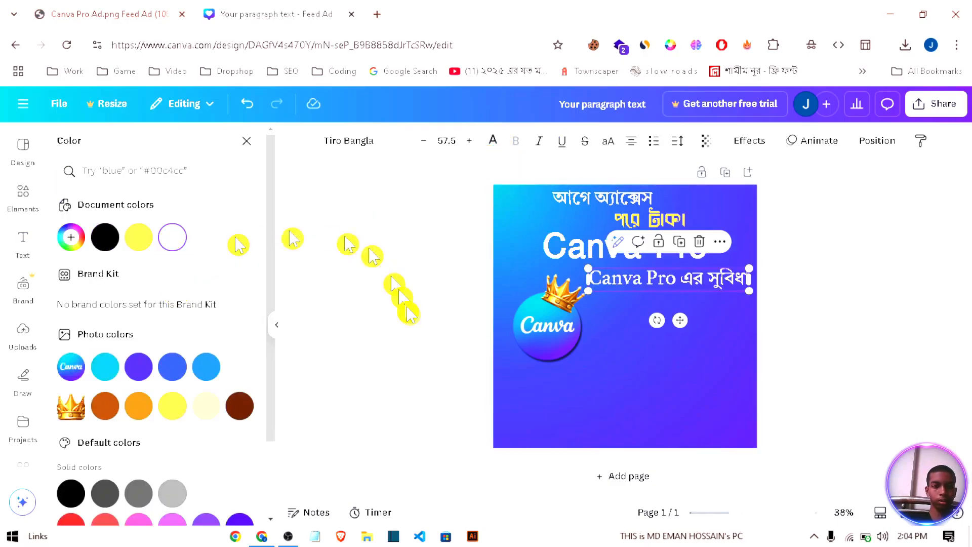
drag(586, 264, 598, 268)
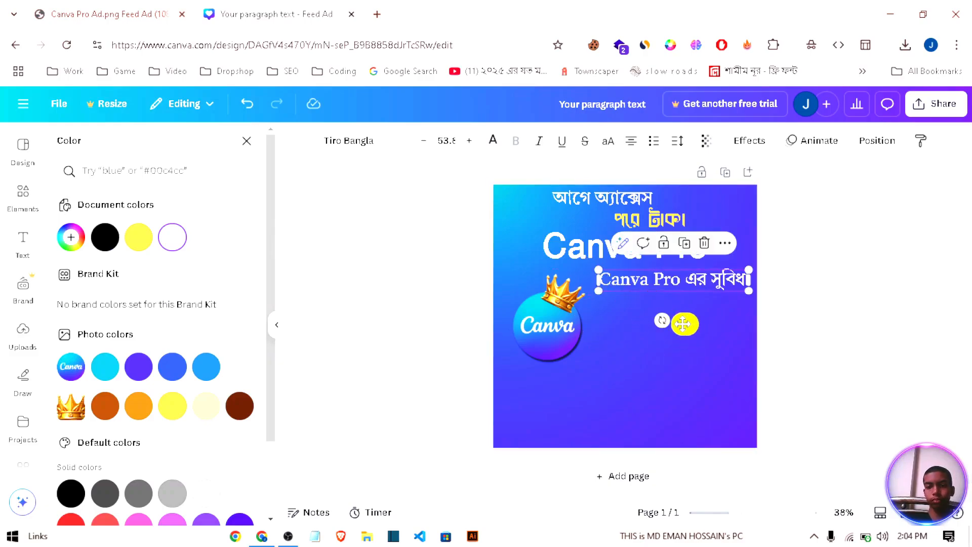
drag(683, 323, 680, 323)
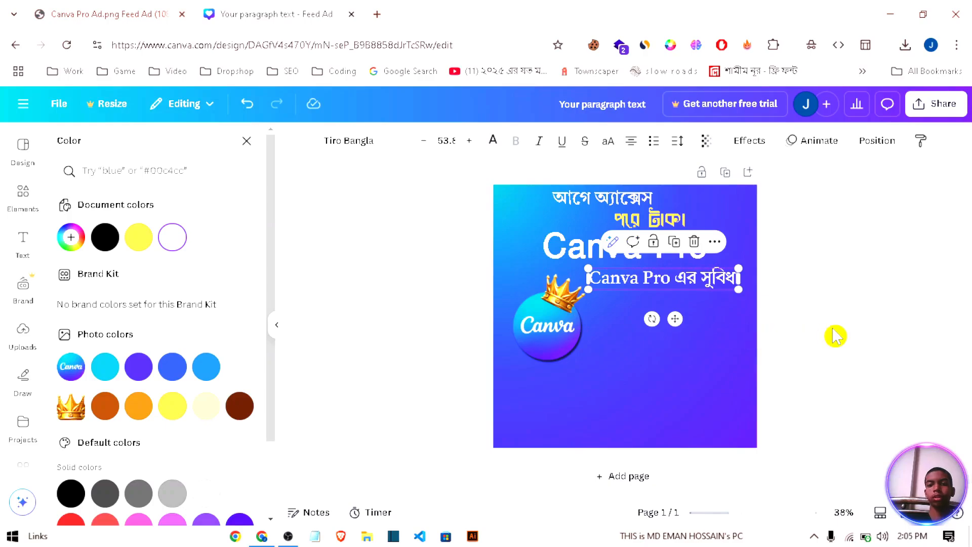
Step: Add a straight line, stretch it to the width of "Canva Pro এর সুবিধা" and place it directly under that text as an underline
click(23, 243)
click(23, 191)
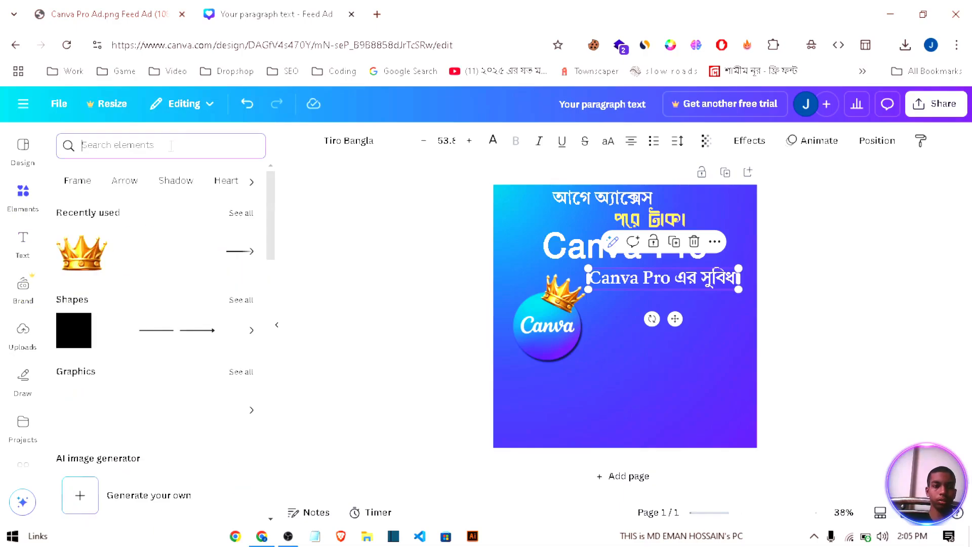
click(152, 327)
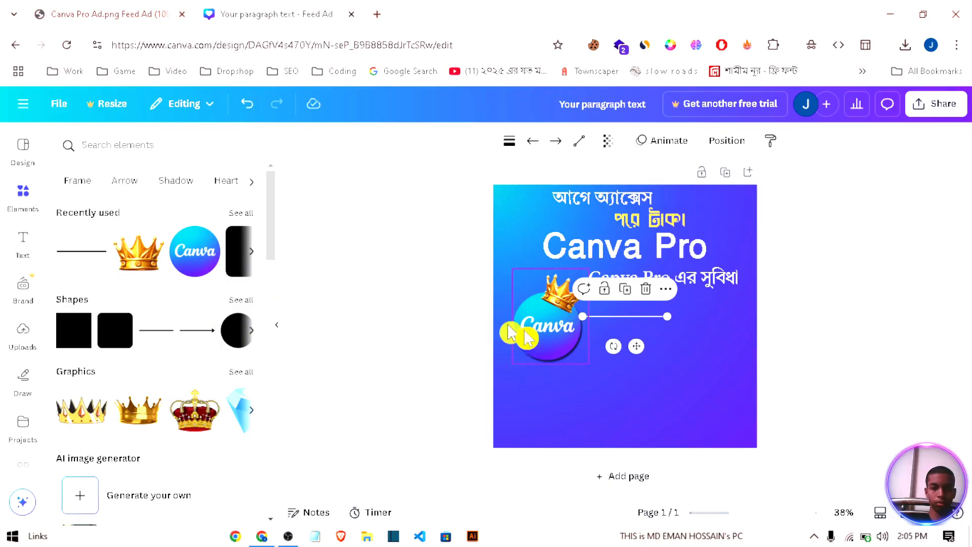
drag(648, 342, 646, 338)
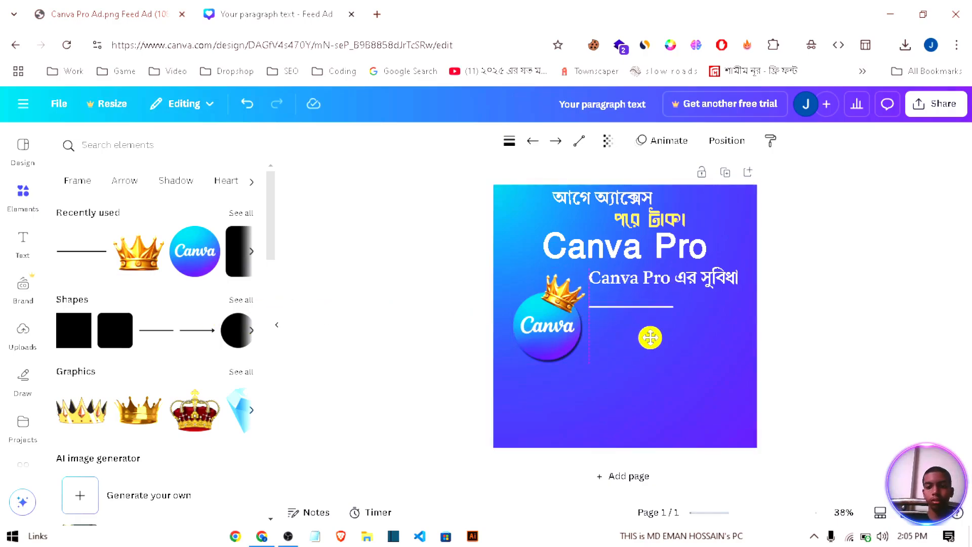
drag(674, 306, 742, 308)
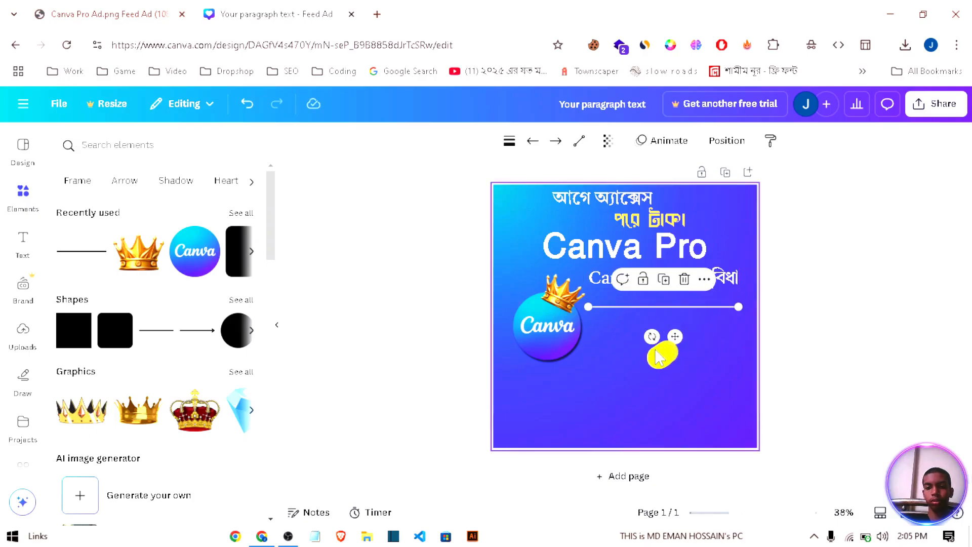
drag(675, 336, 675, 318)
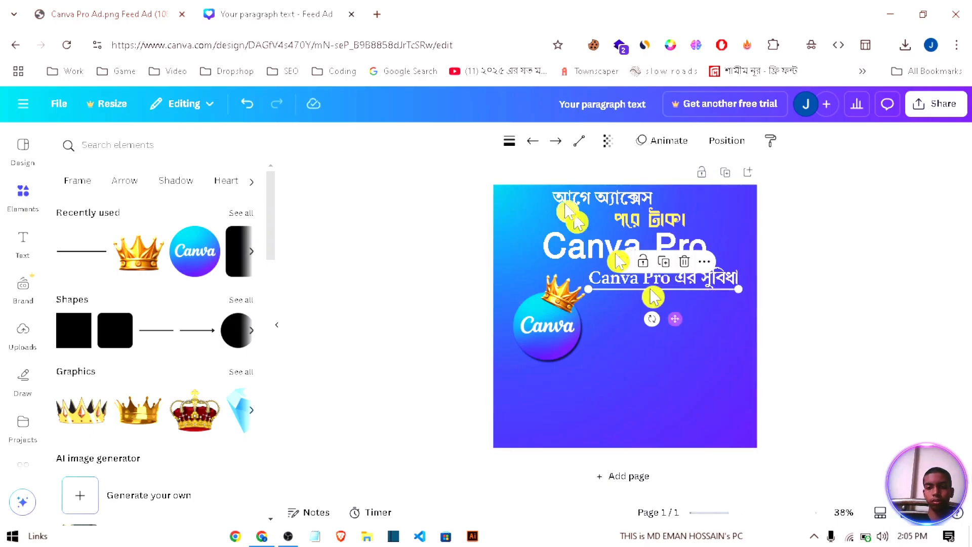
Step: Colour the underline with the document's yellow and give it a line weight of 13 with rounded end points
click(479, 141)
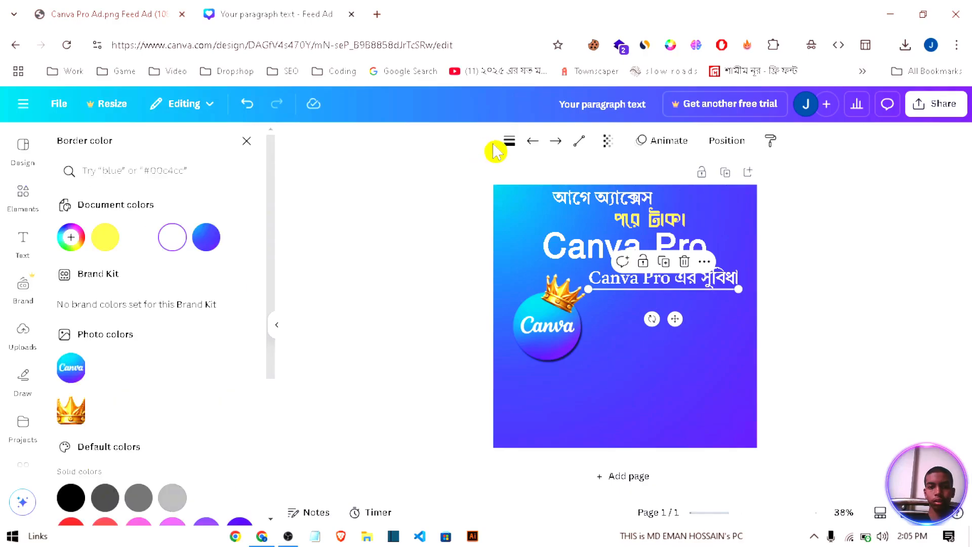
click(105, 238)
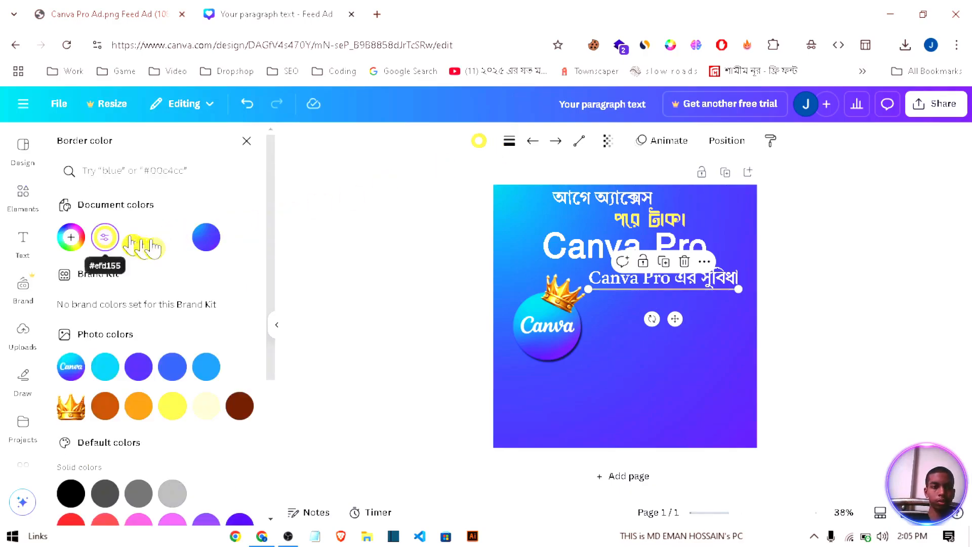
click(510, 143)
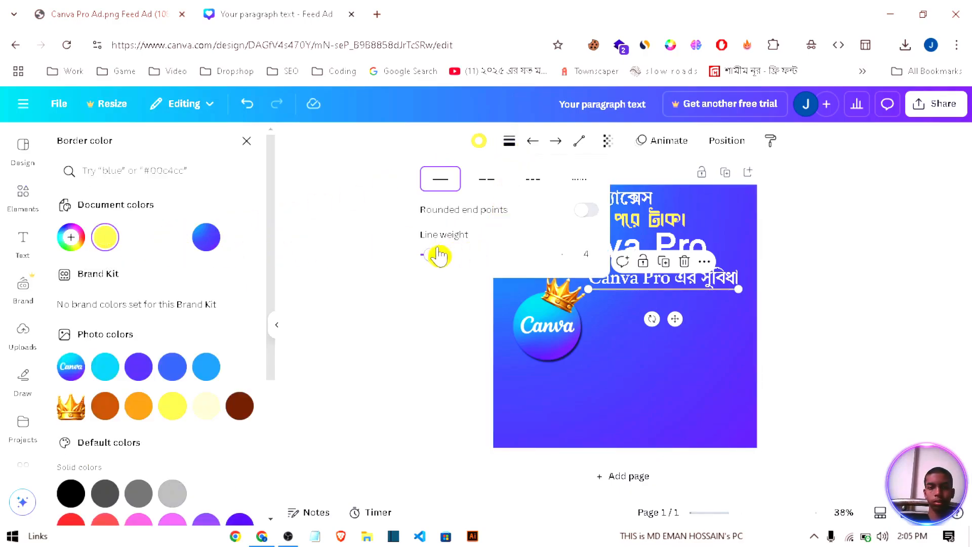
drag(440, 253, 446, 256)
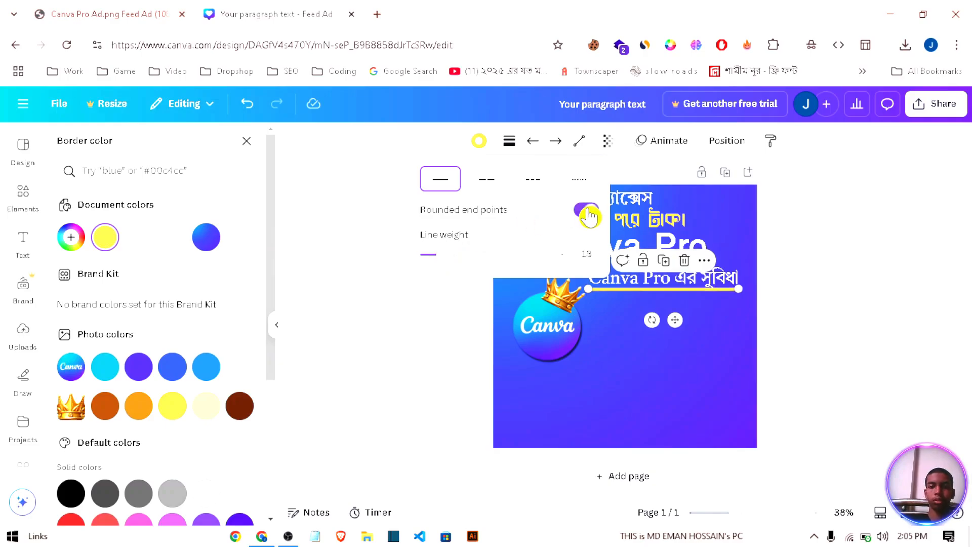
click(840, 274)
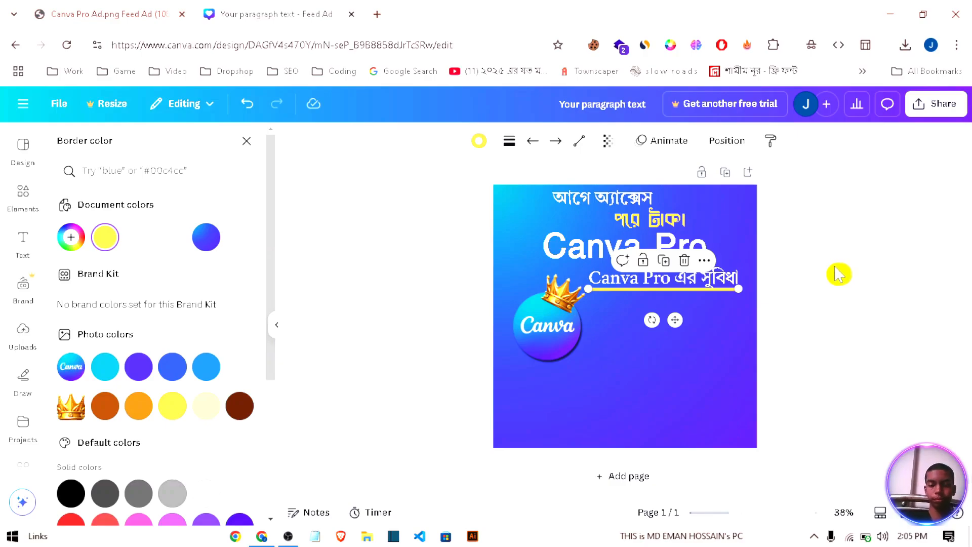
click(840, 273)
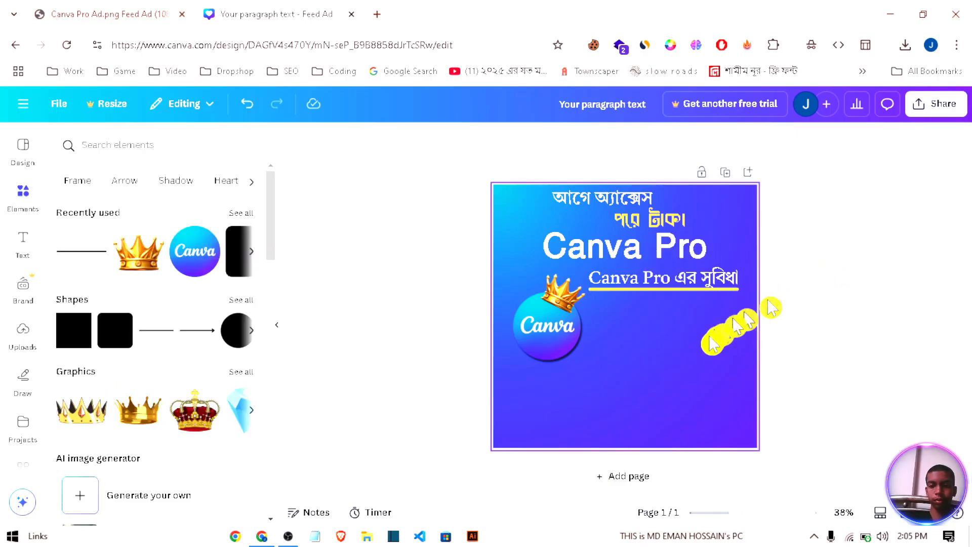
click(674, 289)
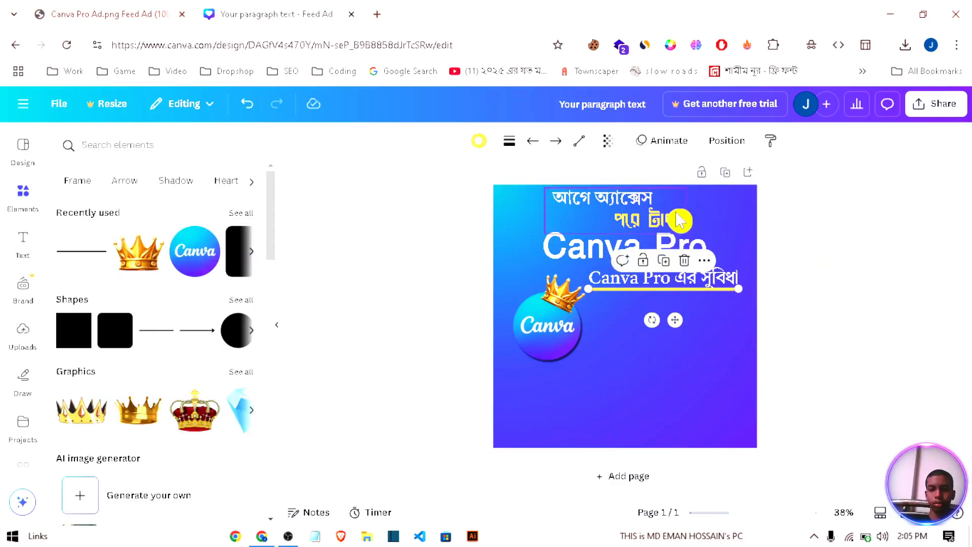
click(806, 264)
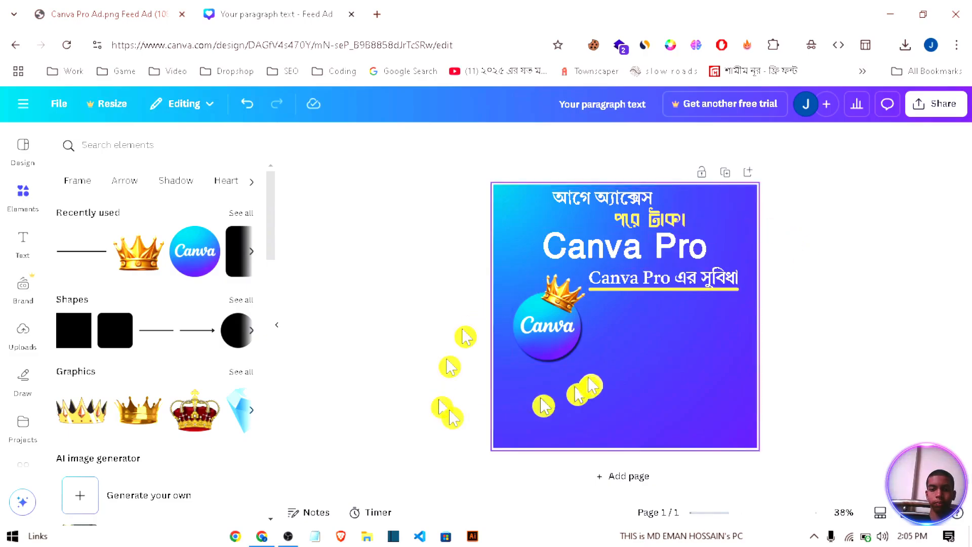
Step: Copy the four bulleted benefit lines from the reference ad image and paste them into the design as text
click(152, 14)
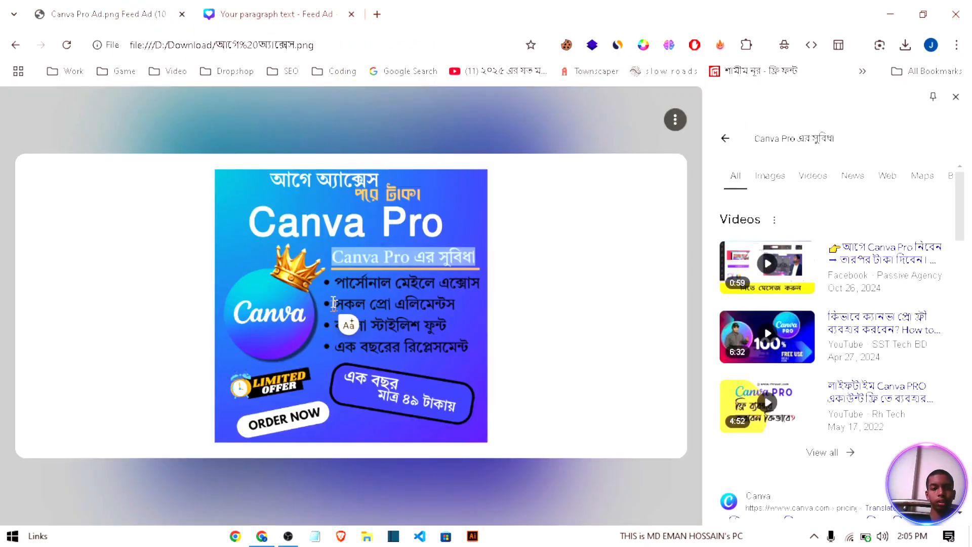
drag(325, 279, 459, 344)
right_click(324, 350)
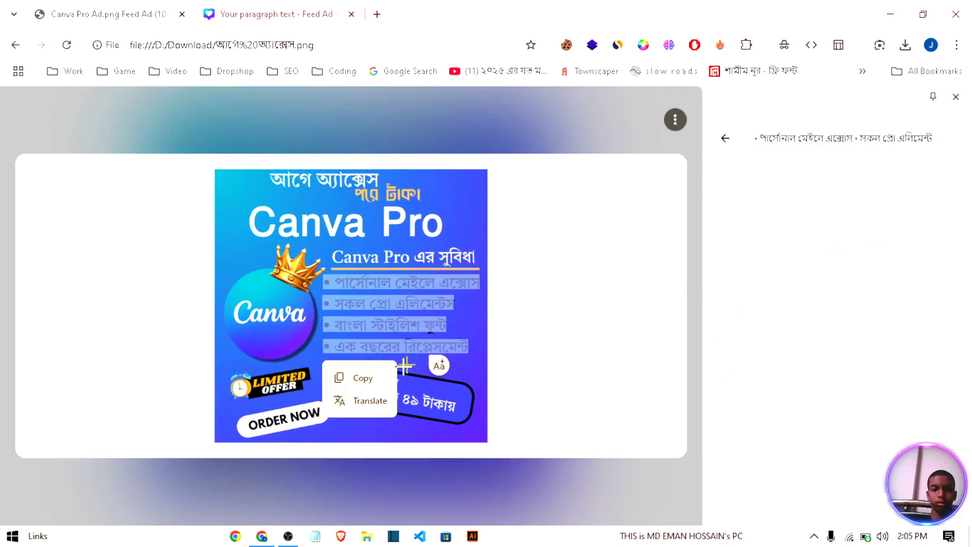
click(382, 377)
click(276, 14)
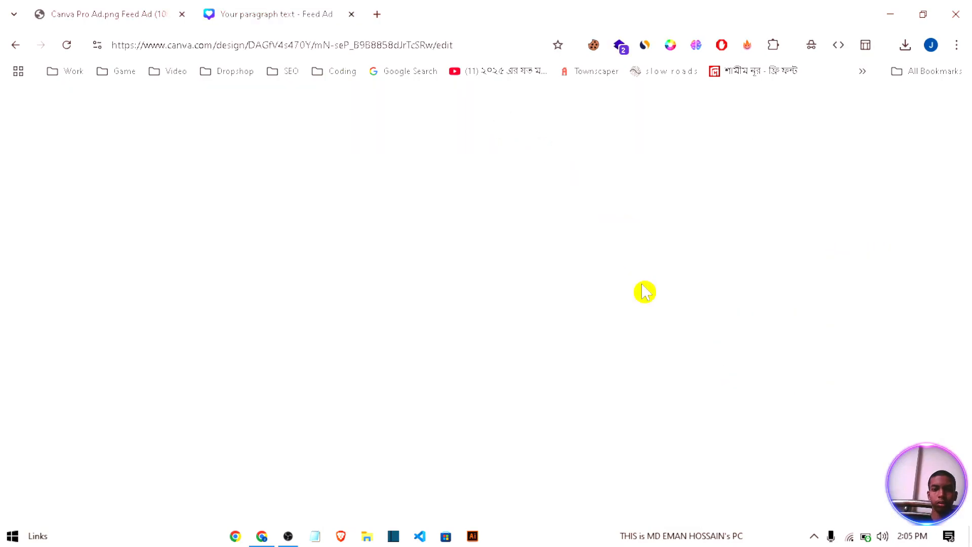
click(537, 362)
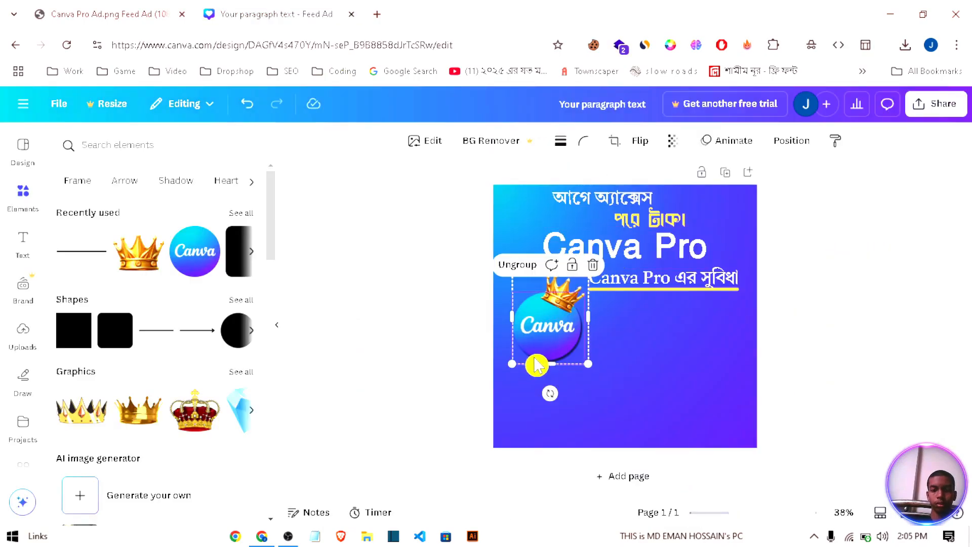
click(629, 388)
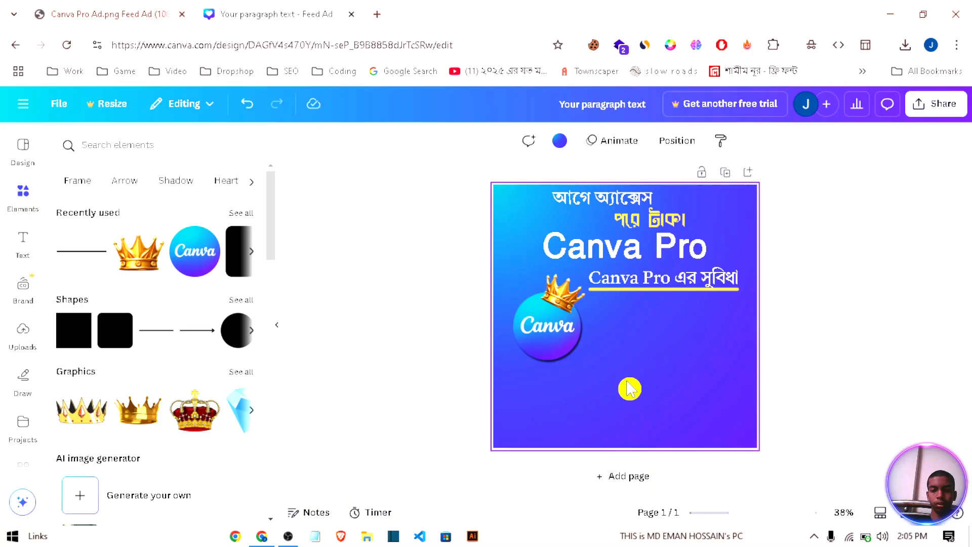
click(709, 278)
click(633, 241)
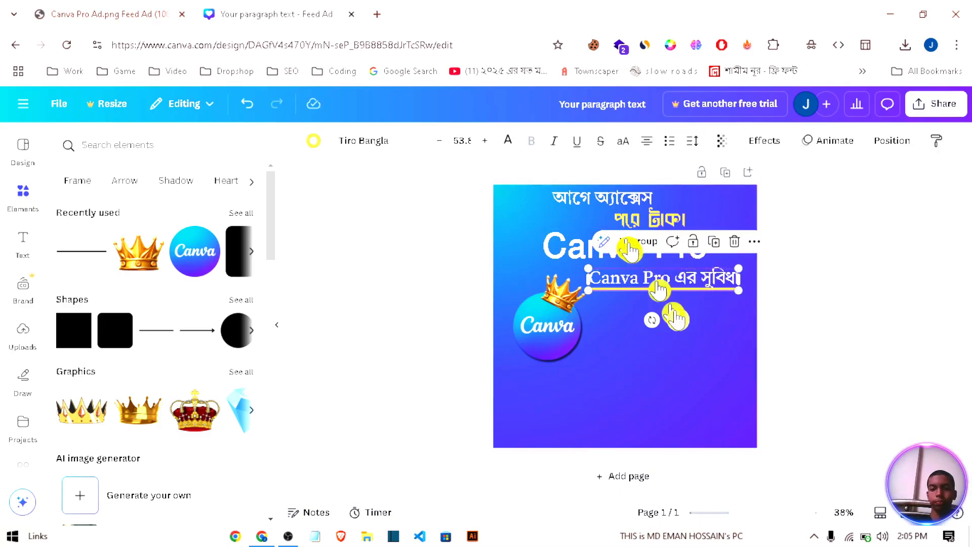
click(690, 340)
text(পার্সোনাল মেইলে এক্সেস সকল প্রো এলিমেন্টস বাংলা স্টাইলিশ ফন্ট এক বছরের রিপ্লেসমেন্ট)
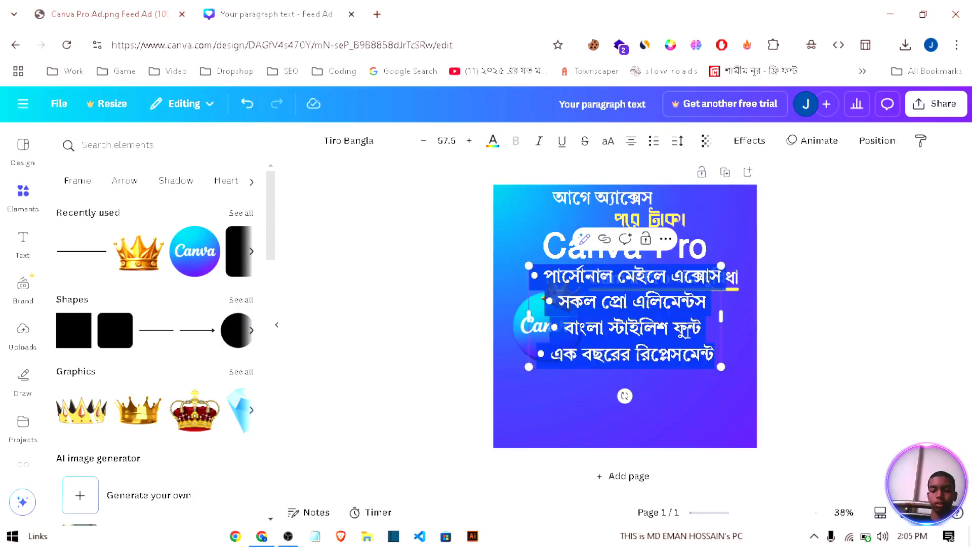
Step: Left-align the bulleted benefits list, shrink it to about the underline's width and place it directly below the underlined heading
click(632, 147)
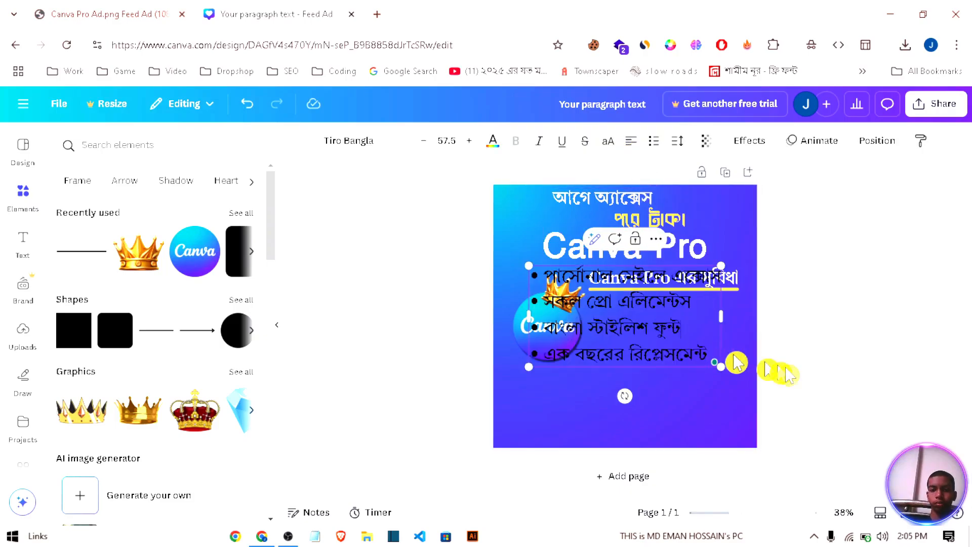
click(775, 387)
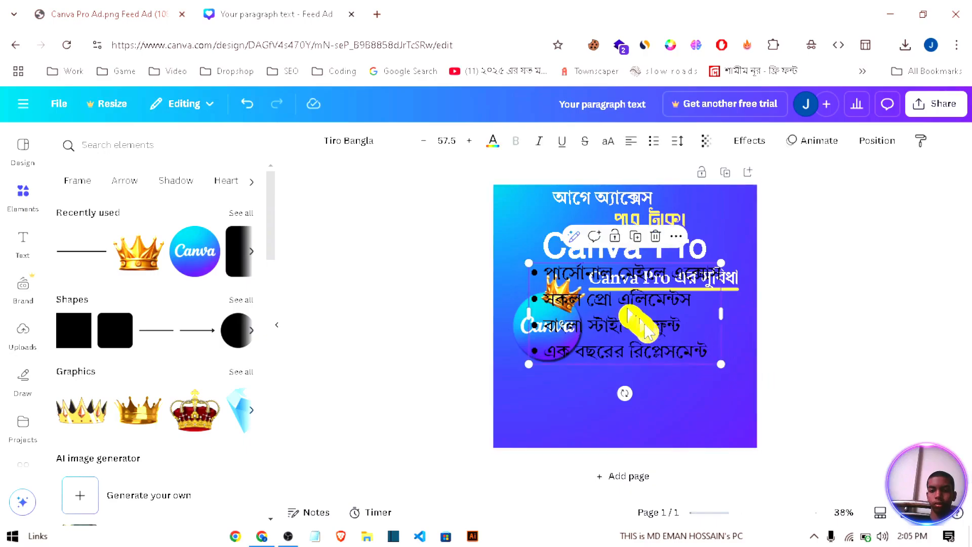
drag(633, 321, 682, 347)
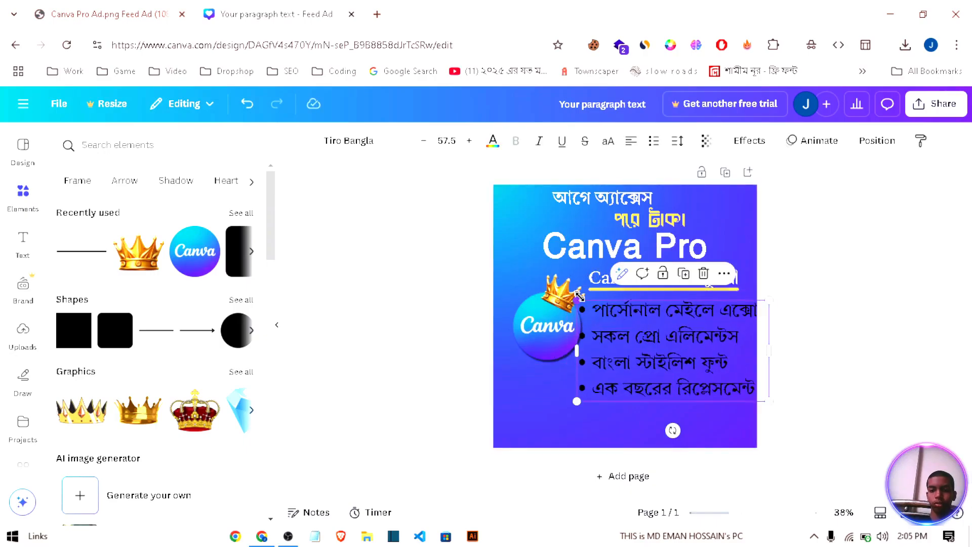
drag(580, 296, 617, 319)
drag(677, 347, 656, 322)
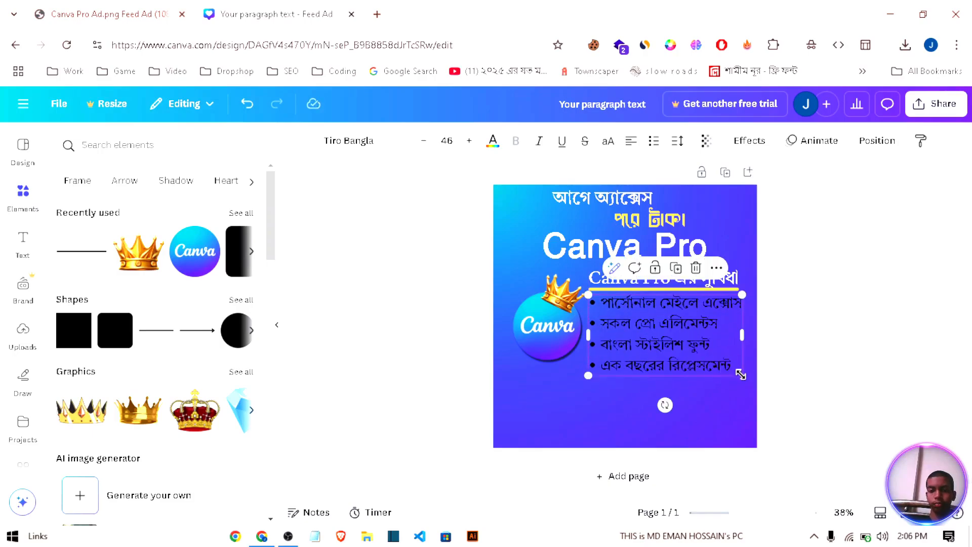
drag(740, 374, 739, 370)
click(808, 379)
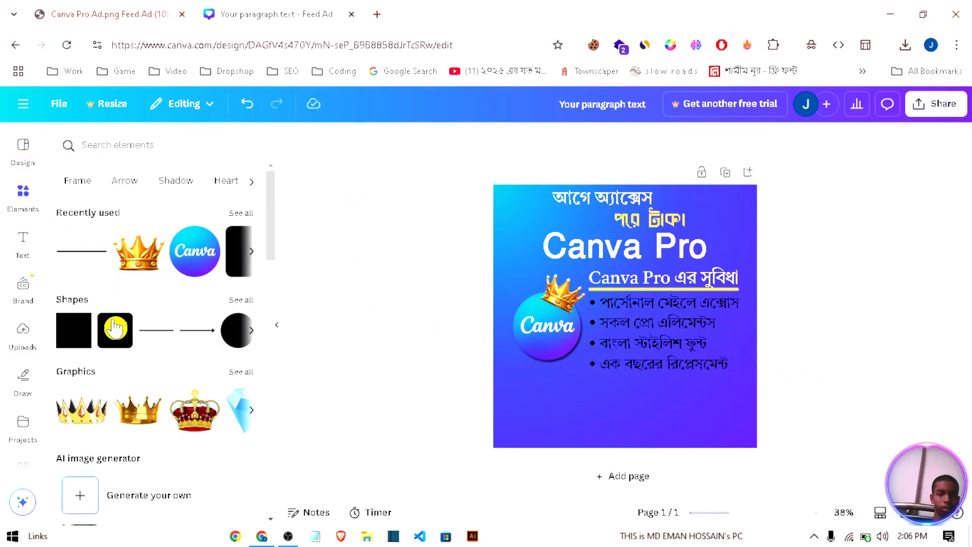
Step: Add a rounded square, reshape it into a wide, low bar and place it below the benefits list
click(115, 328)
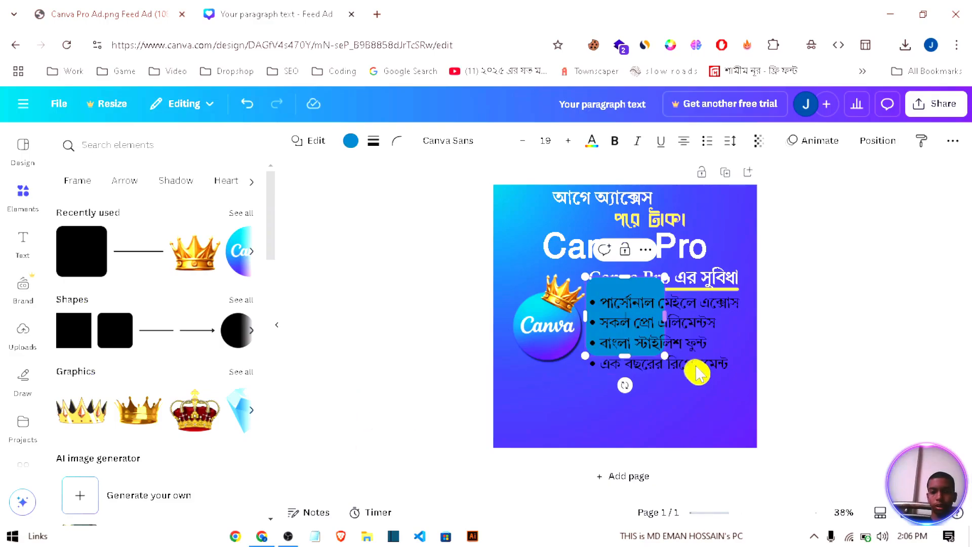
drag(628, 355, 708, 296)
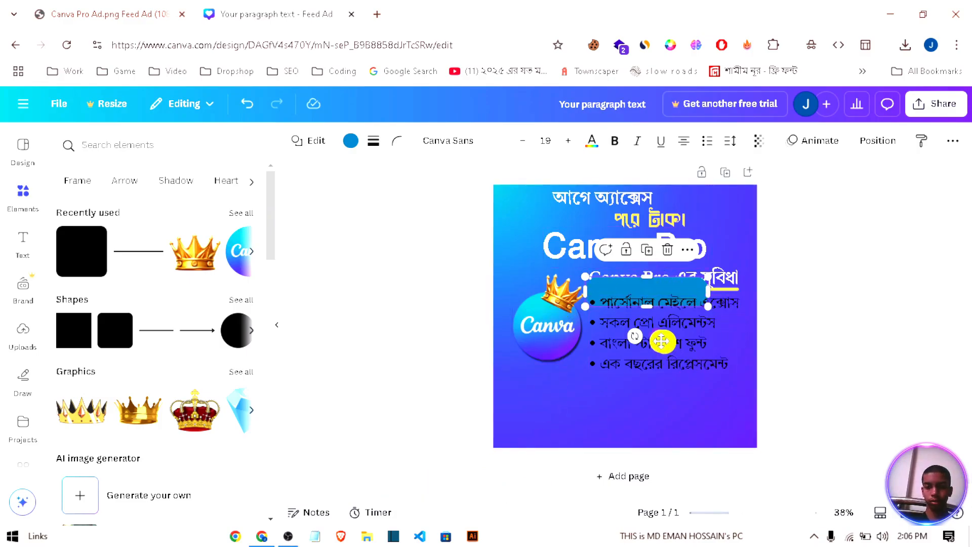
drag(658, 336, 646, 436)
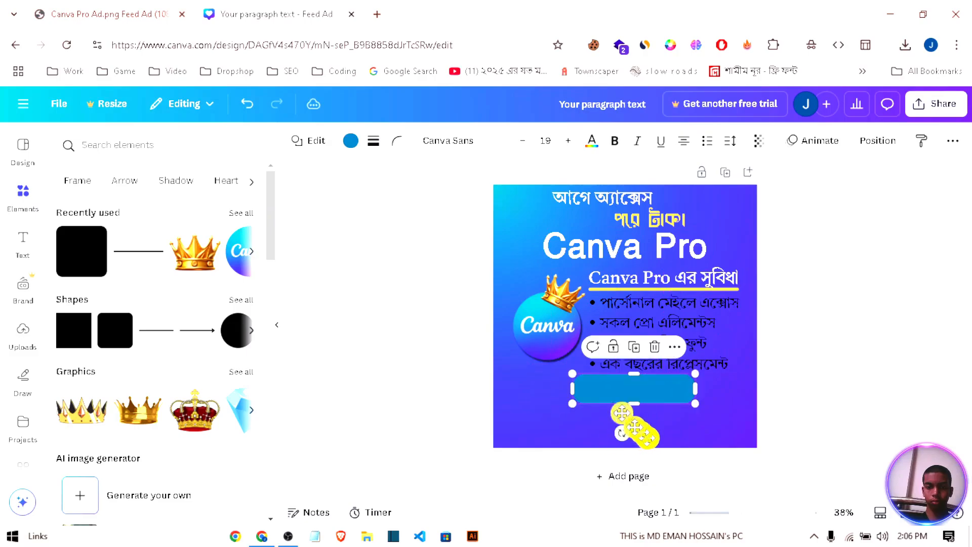
Step: Try the document's gradient and the photo blue, cyan, orange, yellow and violet swatches as the rounded bar's fill
click(350, 141)
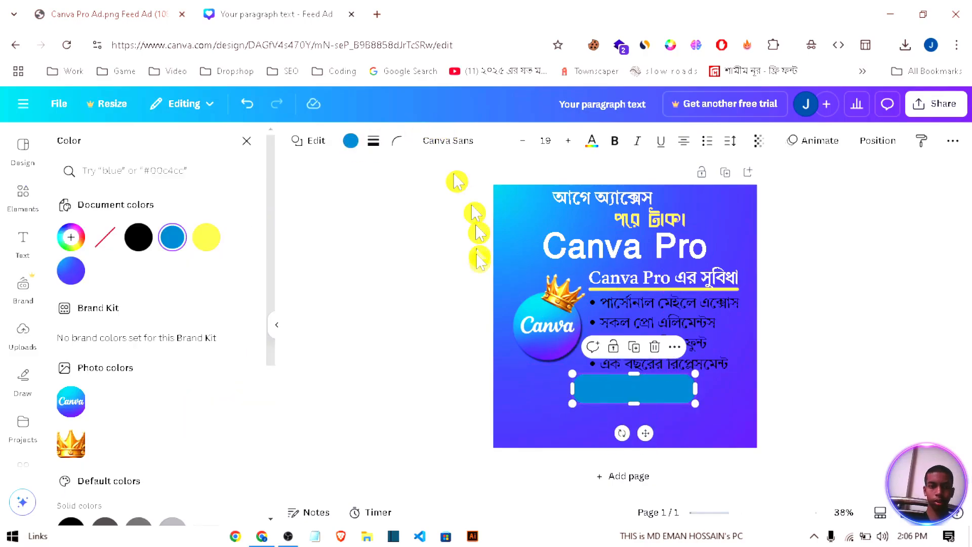
click(71, 271)
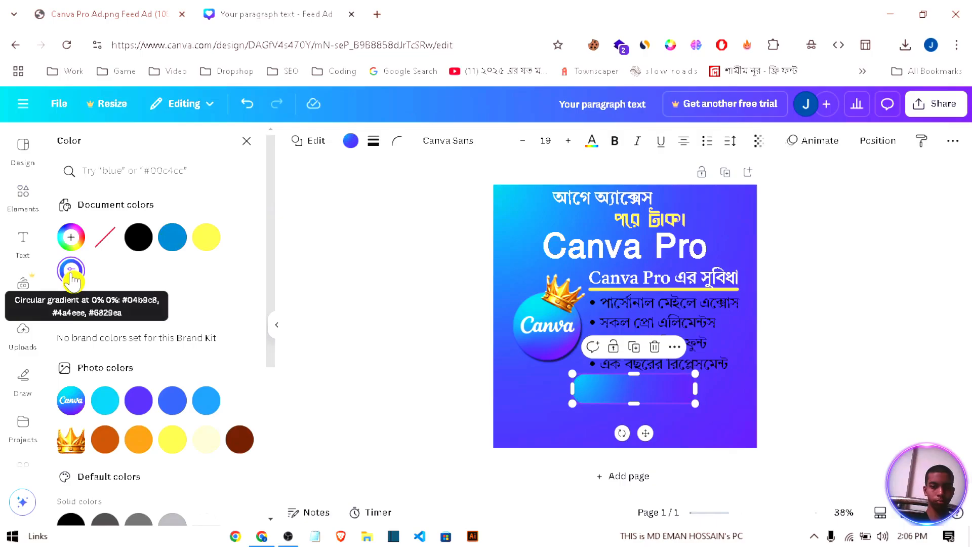
click(139, 406)
click(178, 408)
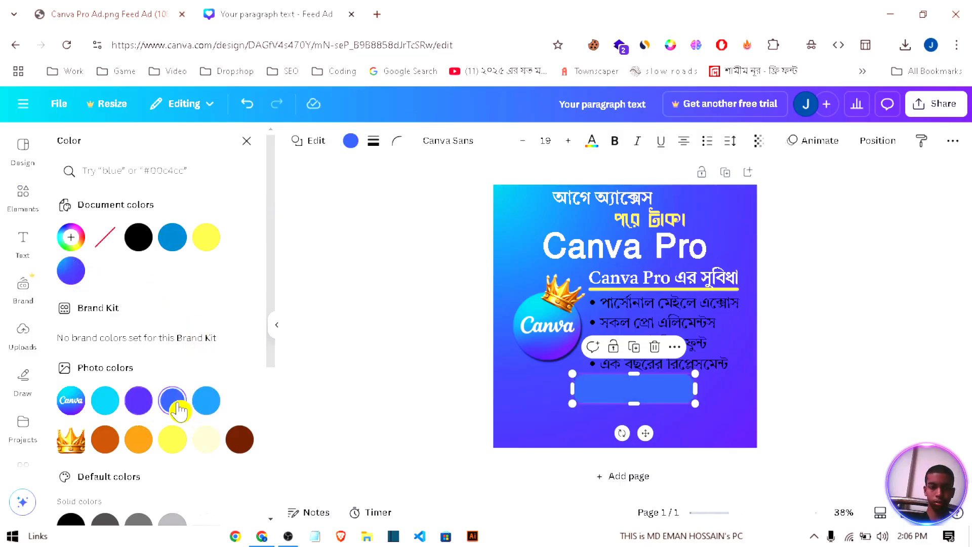
click(206, 405)
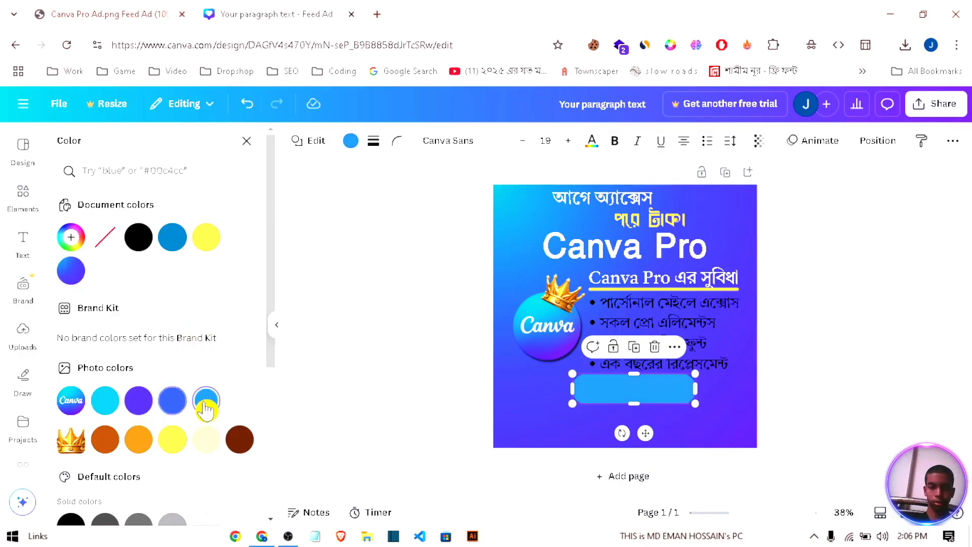
click(95, 408)
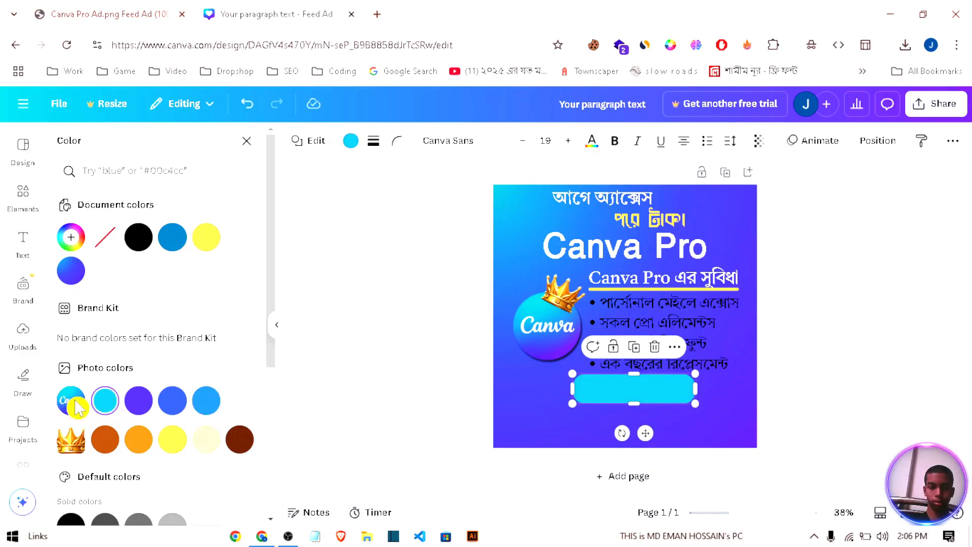
click(104, 445)
click(139, 446)
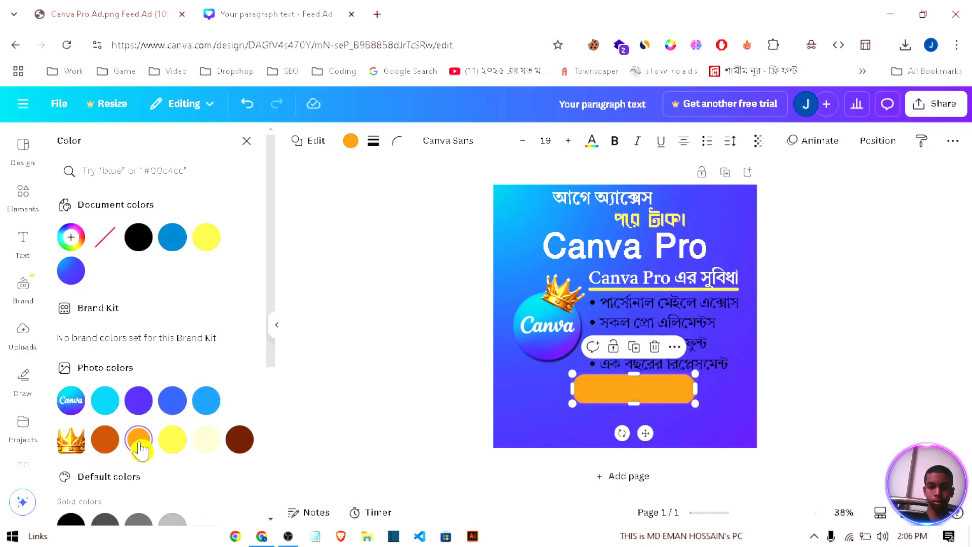
click(161, 447)
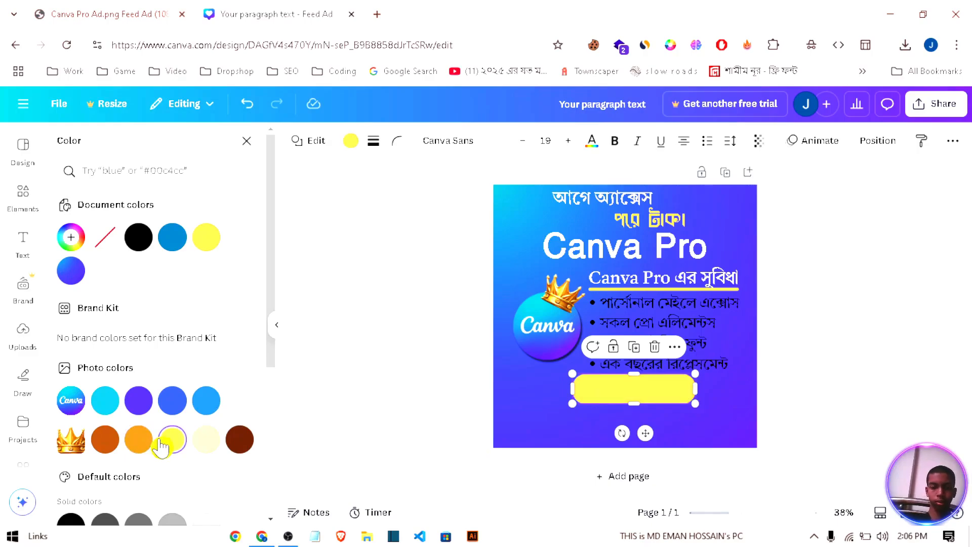
click(173, 242)
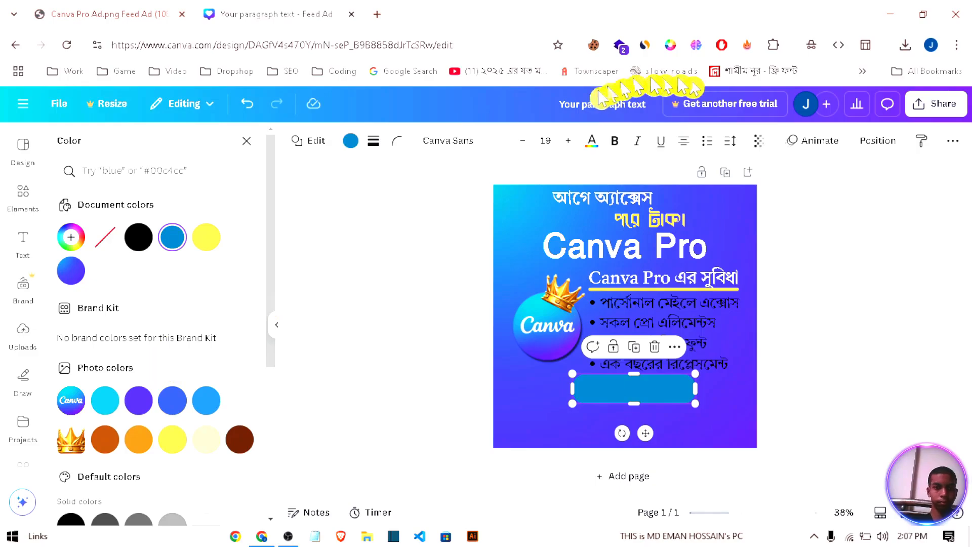
click(138, 401)
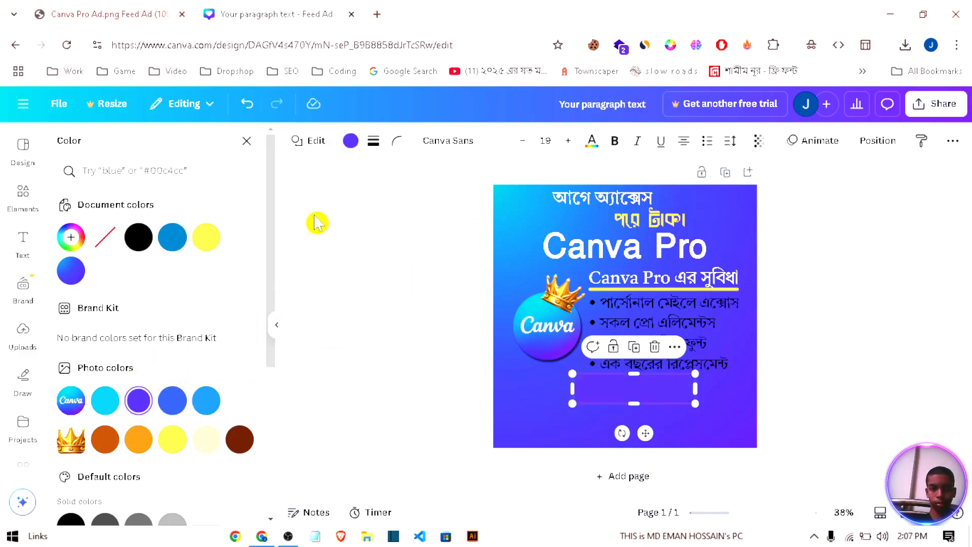
Step: Give the rounded bar below the benefits list a solid black border with a weight of 7
drag(314, 213, 399, 144)
click(398, 143)
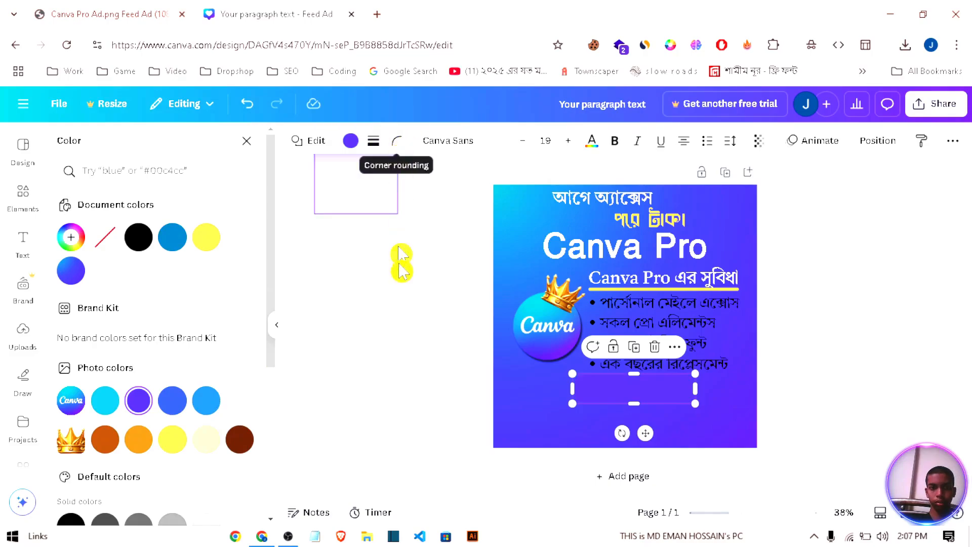
click(368, 142)
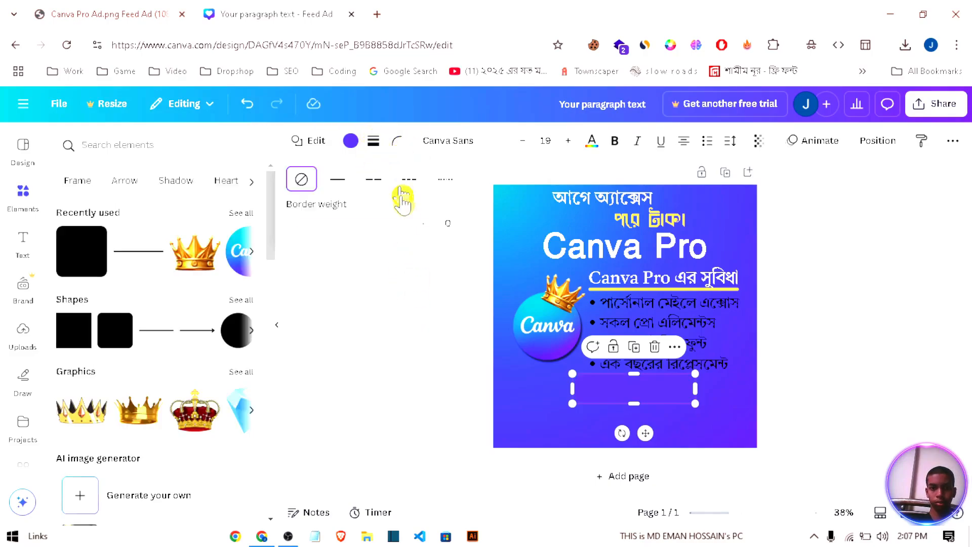
click(337, 179)
mouse_move(309, 222)
mouse_down()
mouse_move(298, 231)
mouse_move(309, 229)
mouse_up()
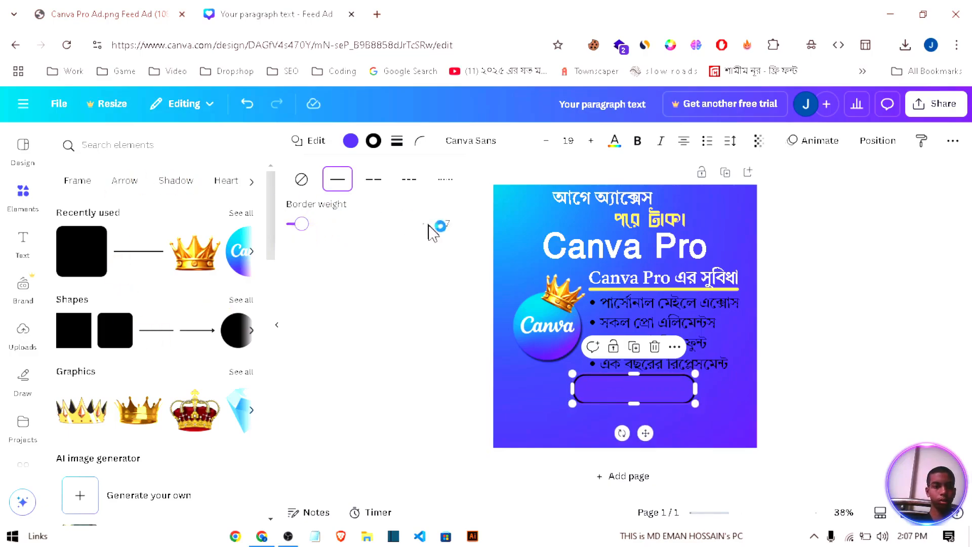
Step: Fill the rounded bar with a custom solid red, #FF3030
click(351, 144)
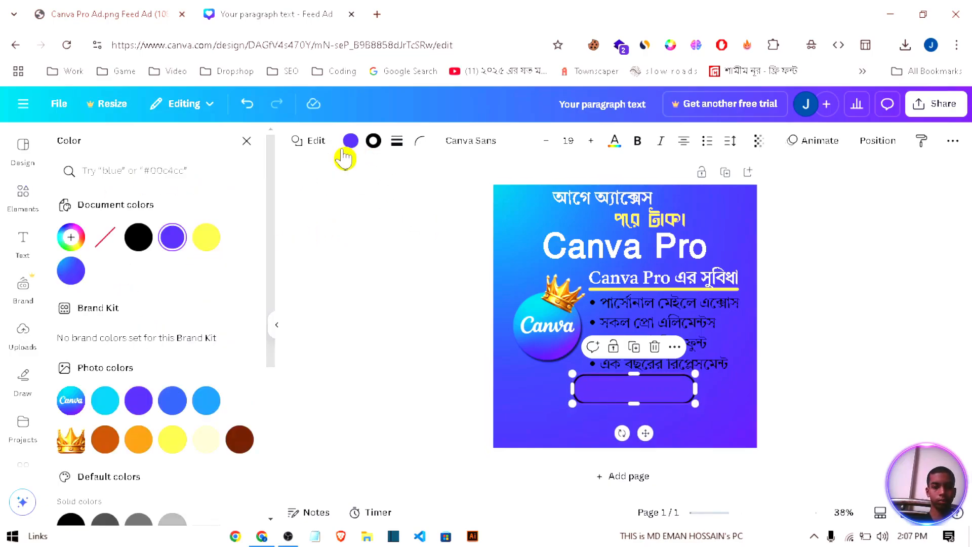
click(350, 147)
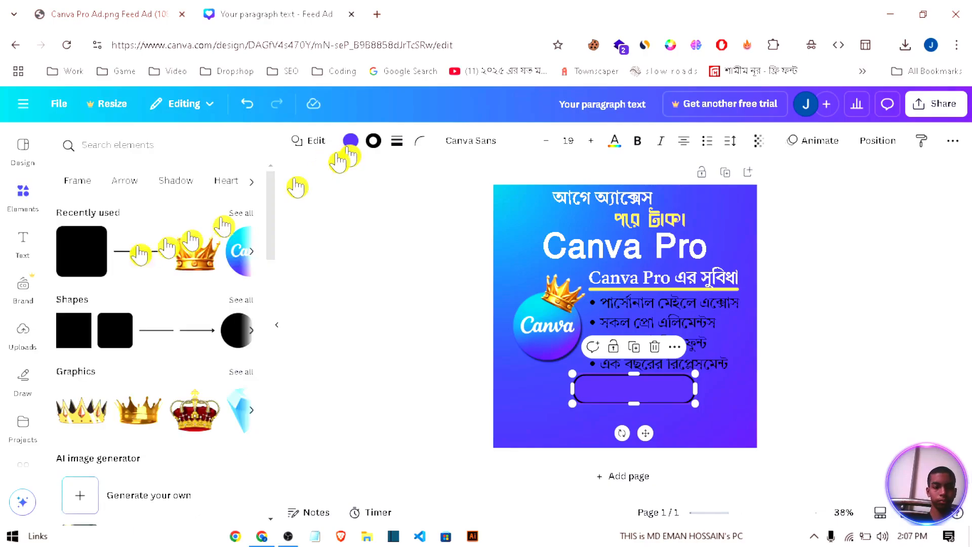
click(350, 150)
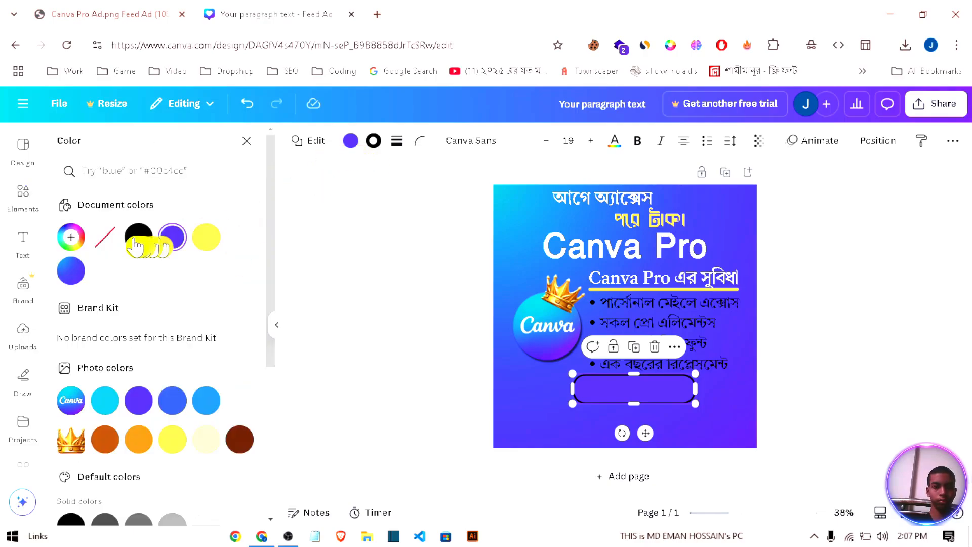
click(70, 237)
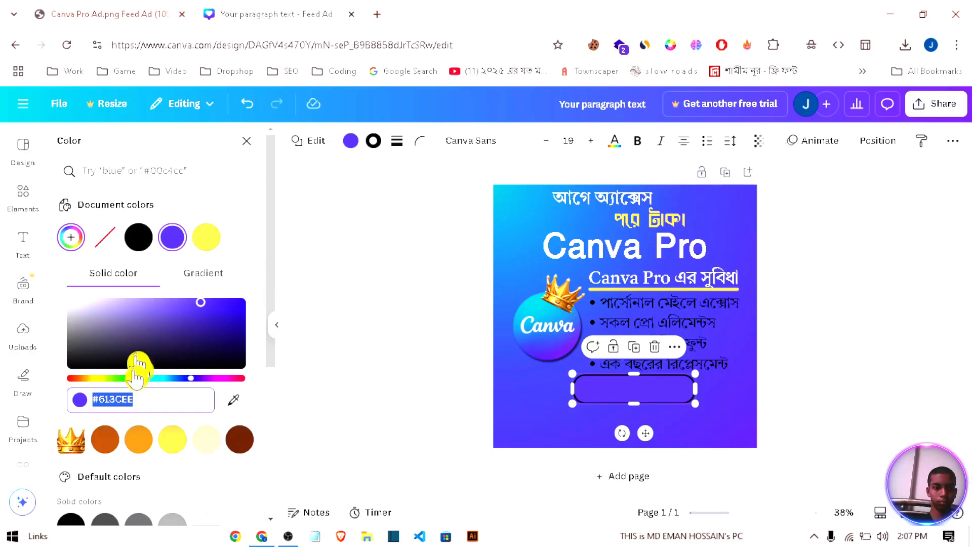
drag(204, 379, 242, 379)
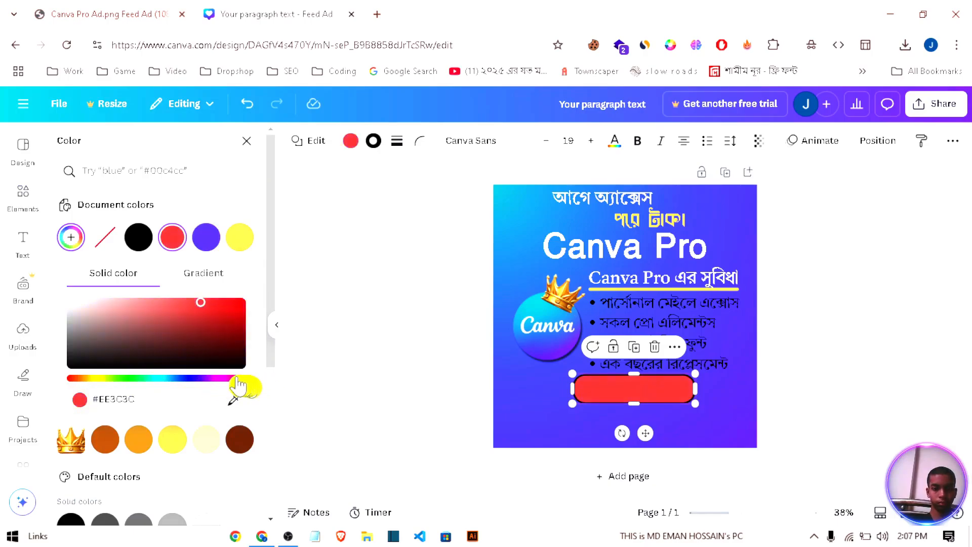
drag(81, 380, 72, 380)
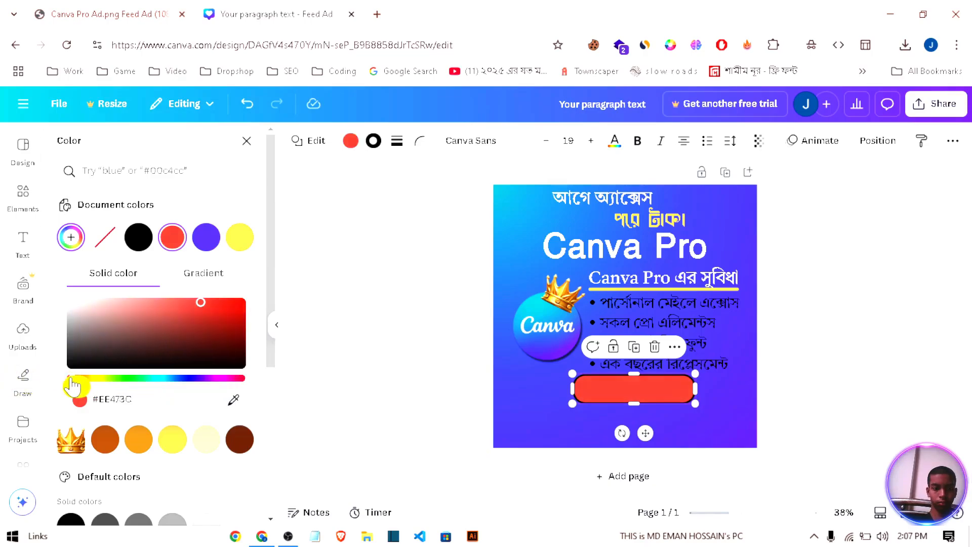
click(217, 303)
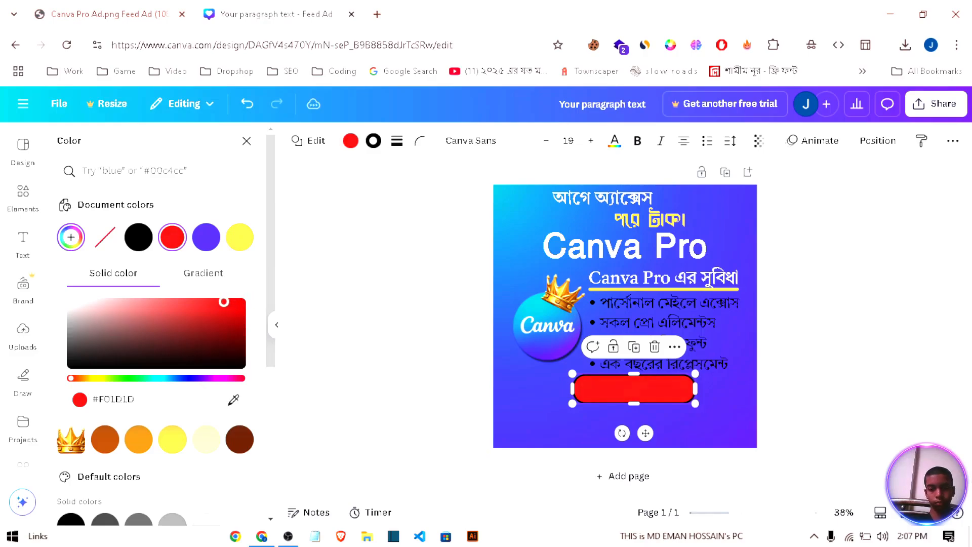
drag(195, 317, 216, 302)
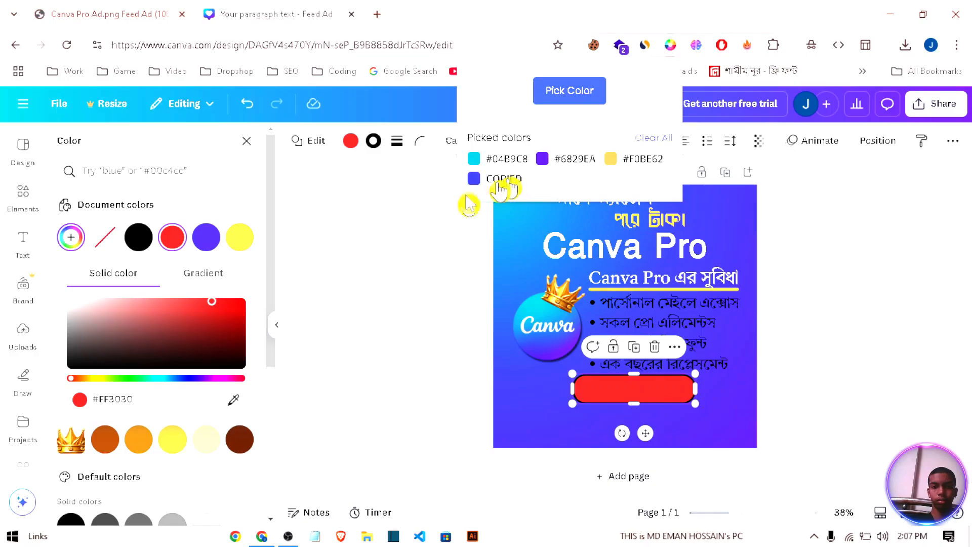
Step: Fill the rounded bar with the blue colour copied from the reference ad and enlarge the bar into a wider, taller price box
click(183, 394)
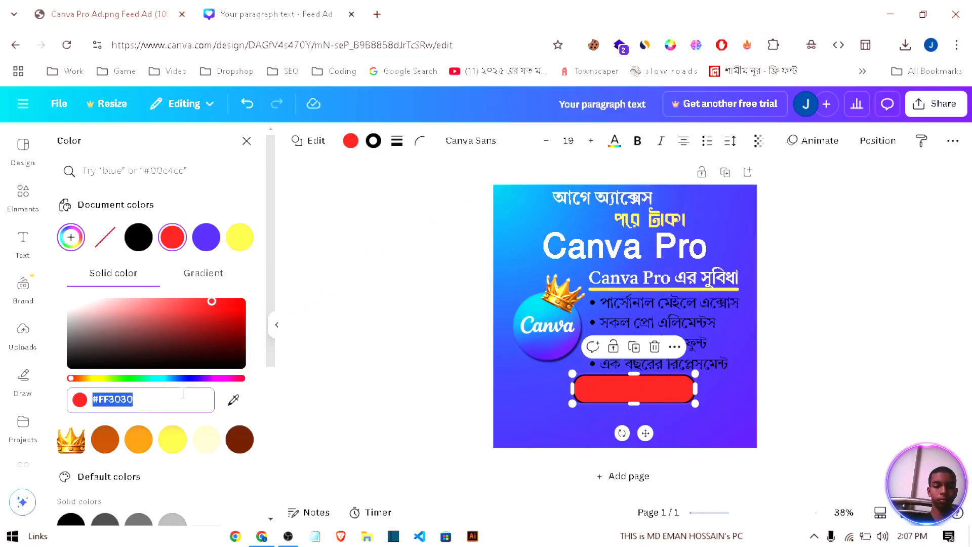
text(#4A4EEE)
key(Return)
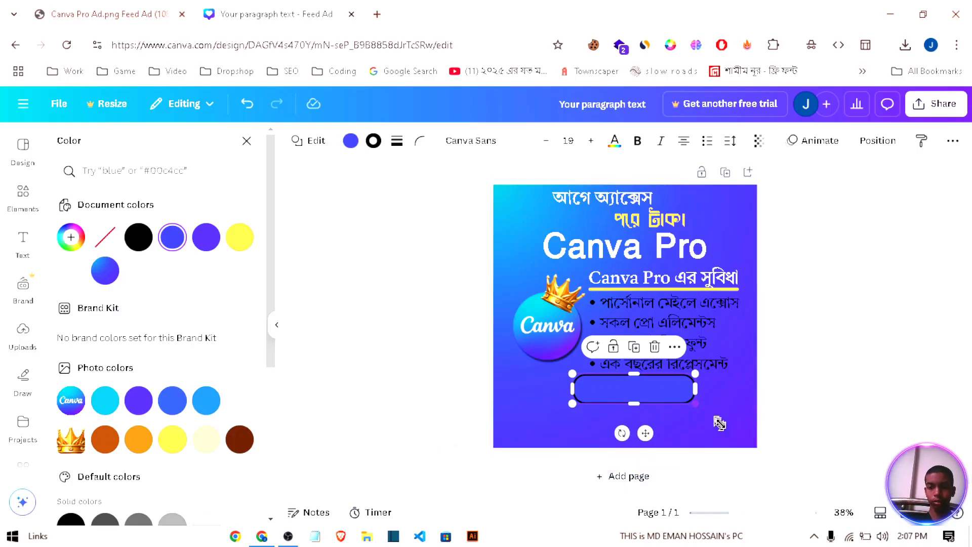
drag(695, 404, 731, 422)
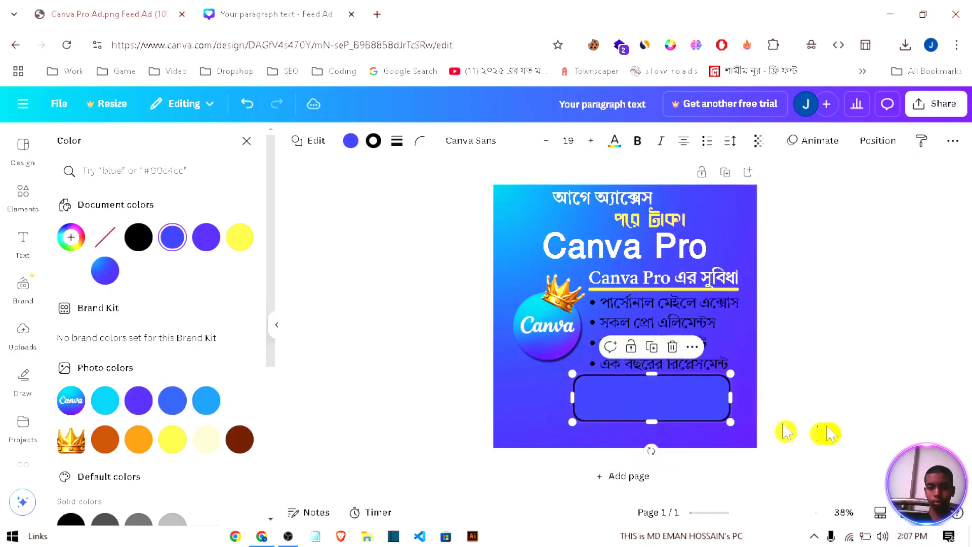
click(831, 434)
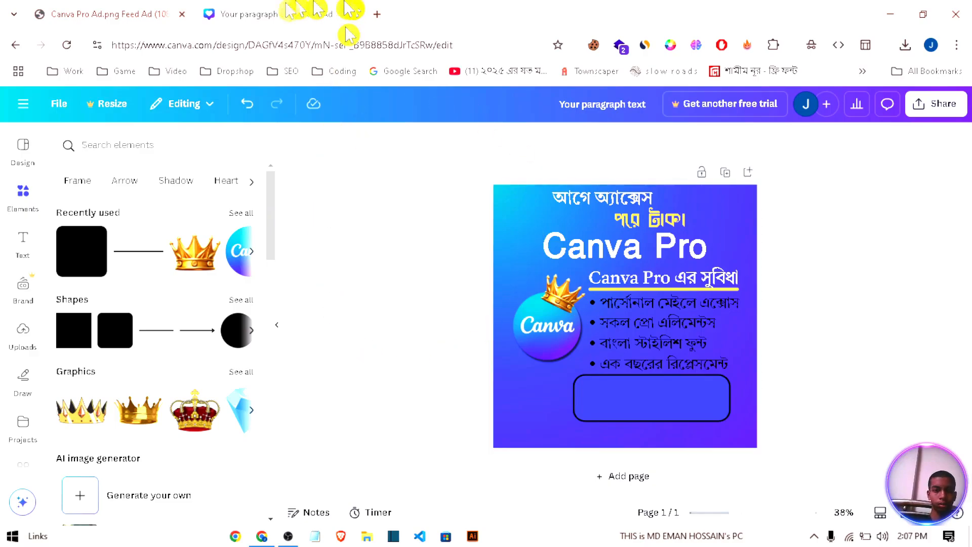
Step: Copy the price text "এক বছর মাত্র ৪৯ টাকায়" from the reference image and paste it into the design as new text
click(147, 13)
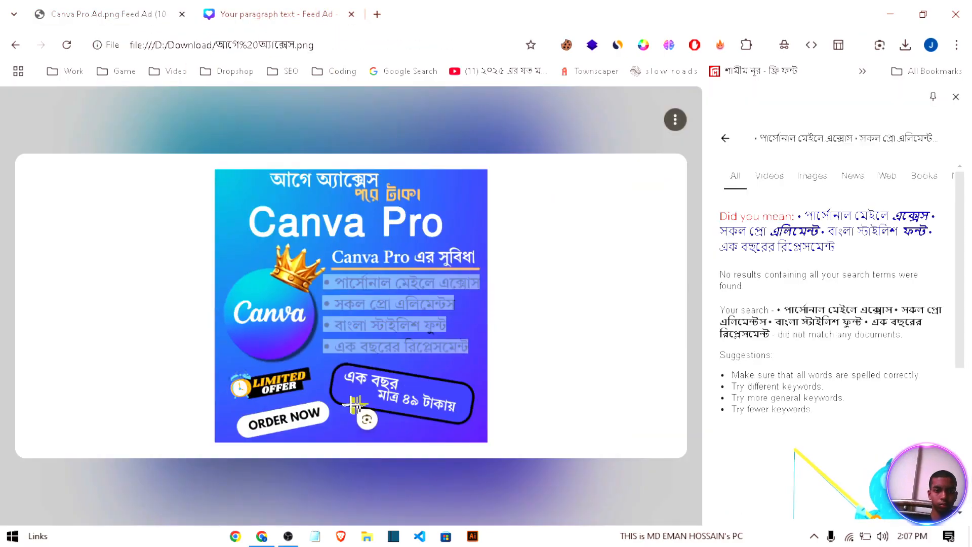
drag(343, 375, 464, 417)
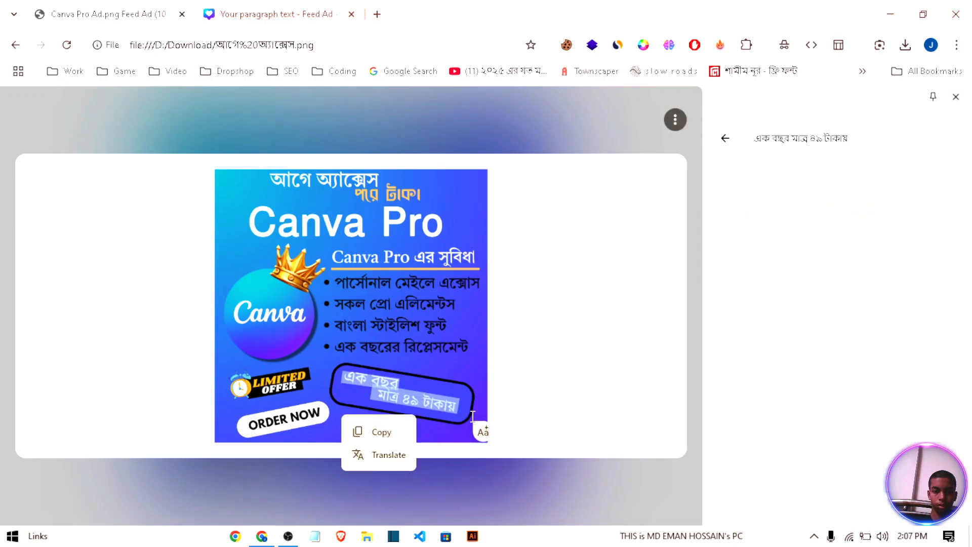
click(381, 433)
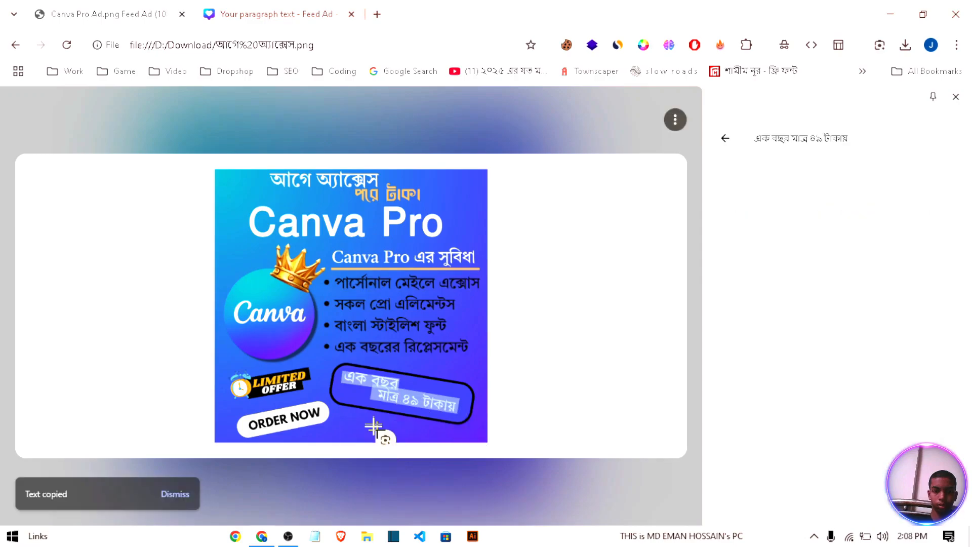
click(270, 12)
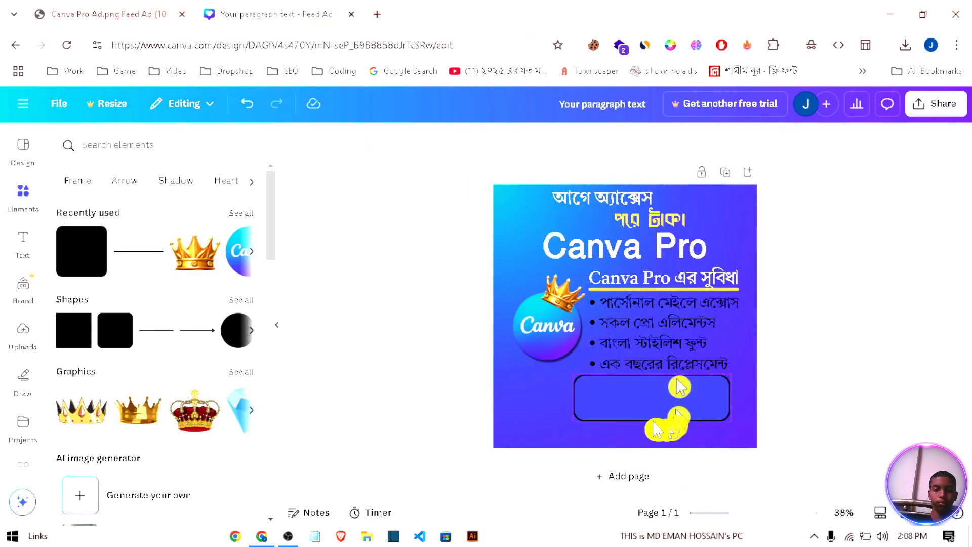
click(643, 397)
click(431, 309)
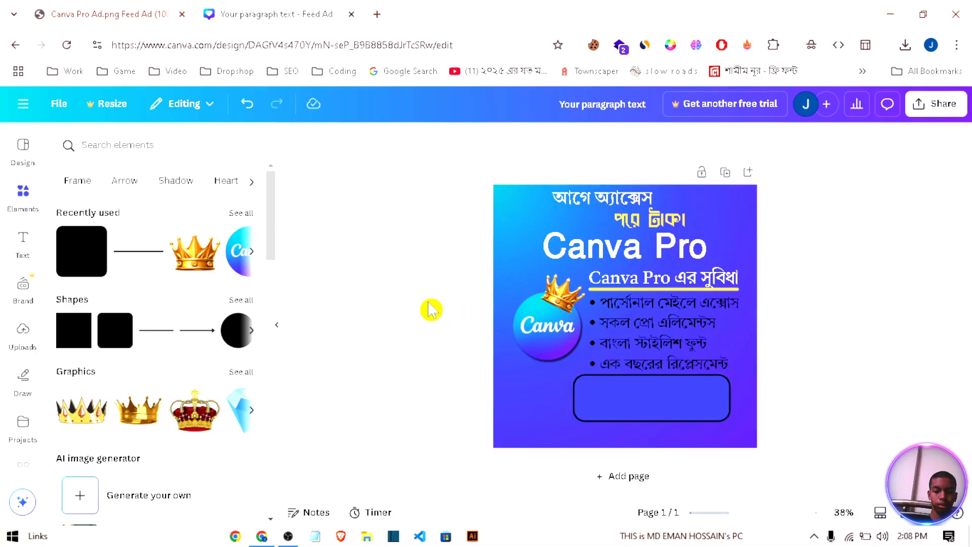
key(ctrl+v)
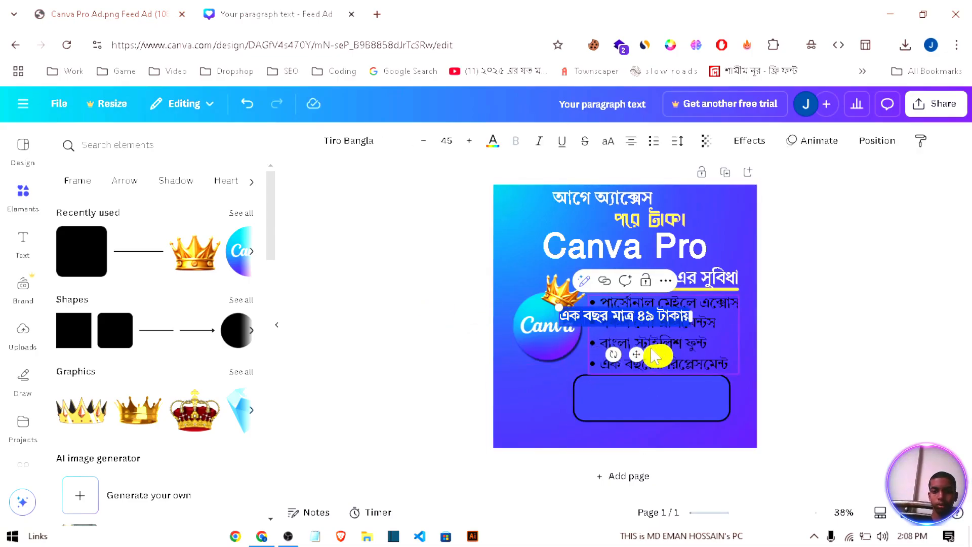
Step: Cut "মাত্র ৪৯ টাকায়" out of the pasted text and move the remaining "এক বছর" into the upper-left part of the price box
click(623, 314)
drag(616, 315, 719, 325)
key(BackSpace)
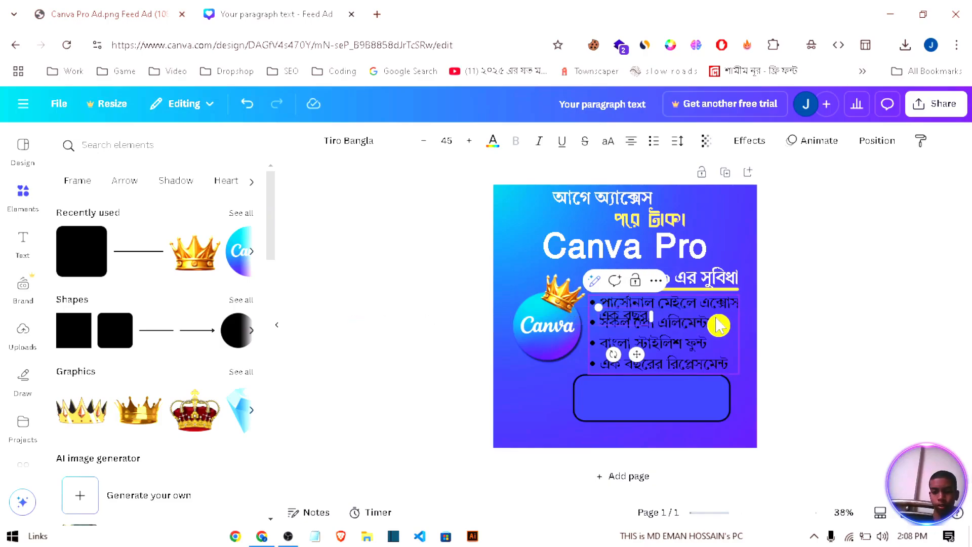
drag(639, 356, 631, 431)
Step: Add "মাত্র ৪৯ টাকায়" as a separate text, narrow its text box and place it in the lower-right part of the price box
click(686, 421)
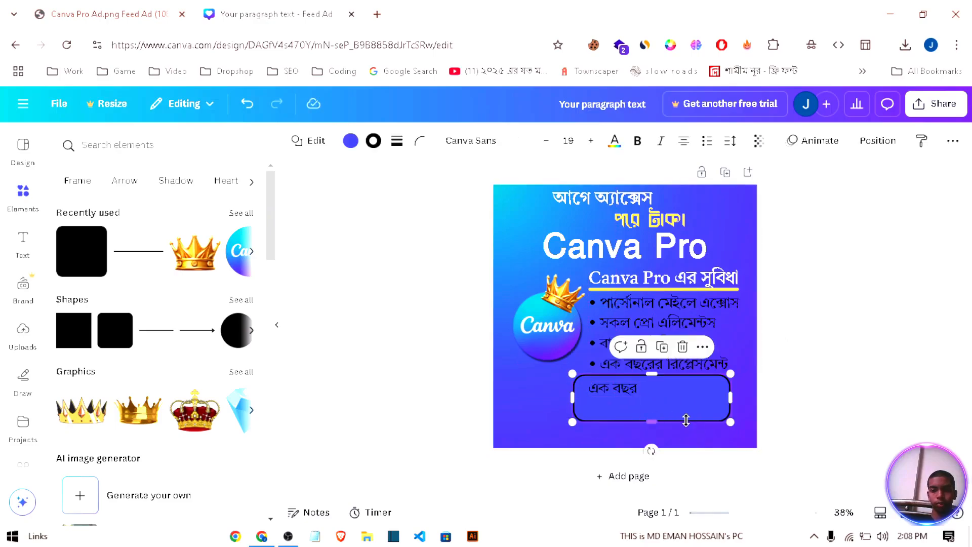
double_click(682, 428)
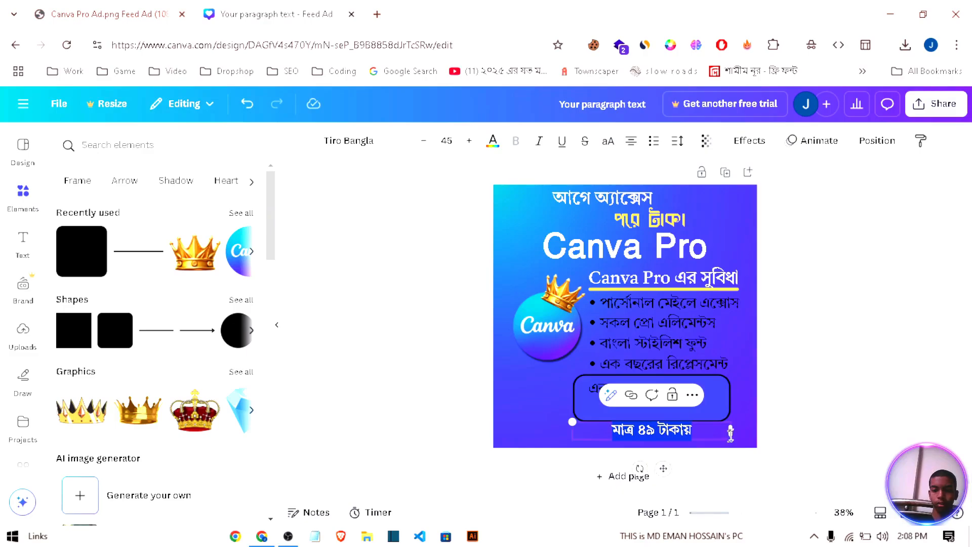
click(743, 434)
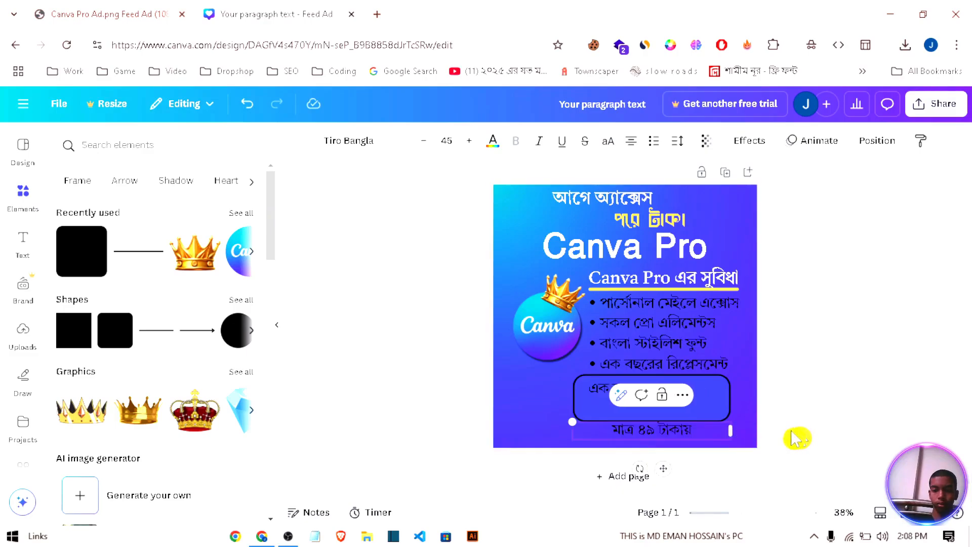
click(728, 433)
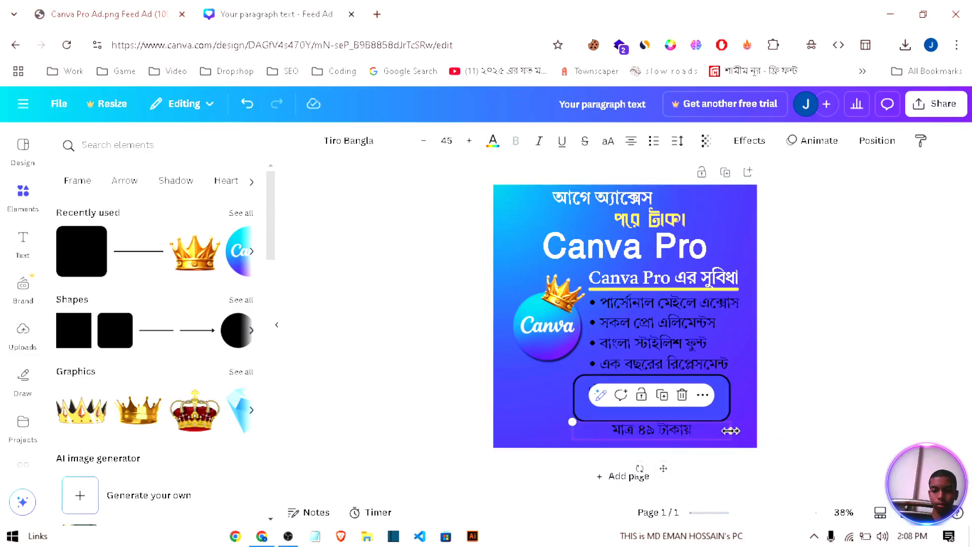
drag(730, 431, 677, 443)
click(811, 436)
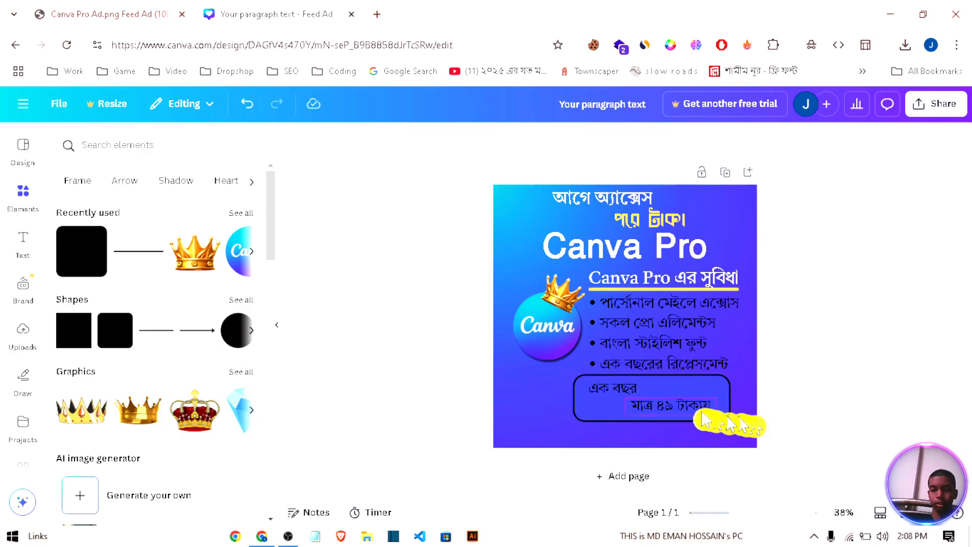
Step: Colour both text lines in the price box white
click(616, 390)
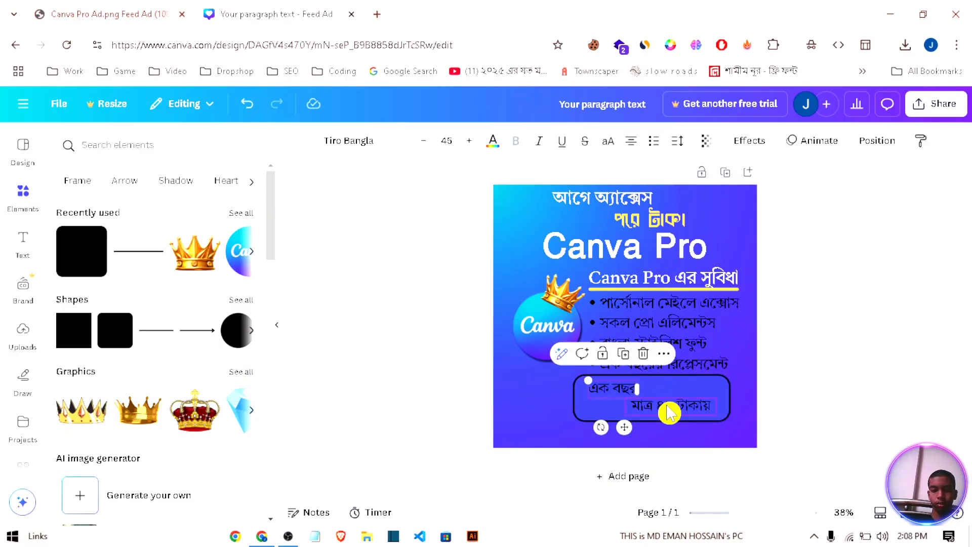
click(669, 411)
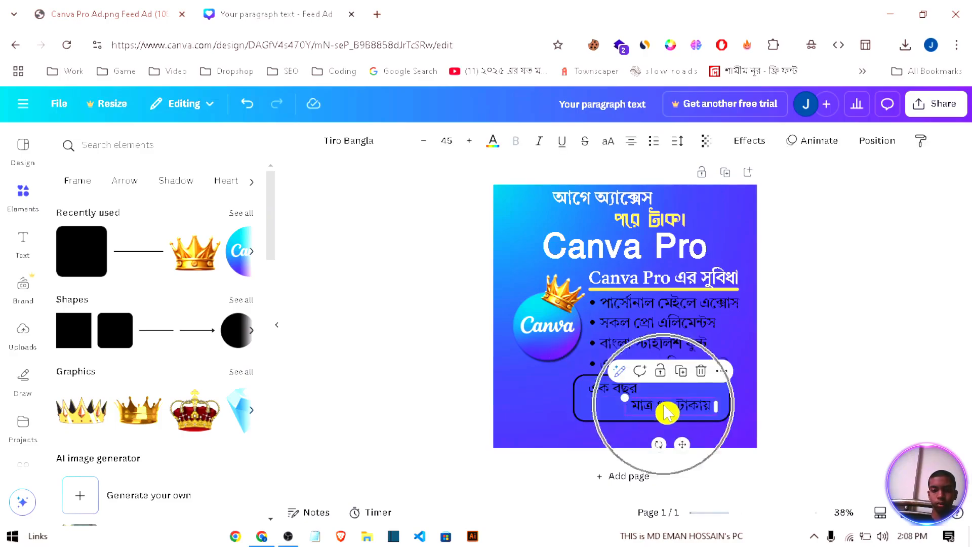
shift+click(607, 391)
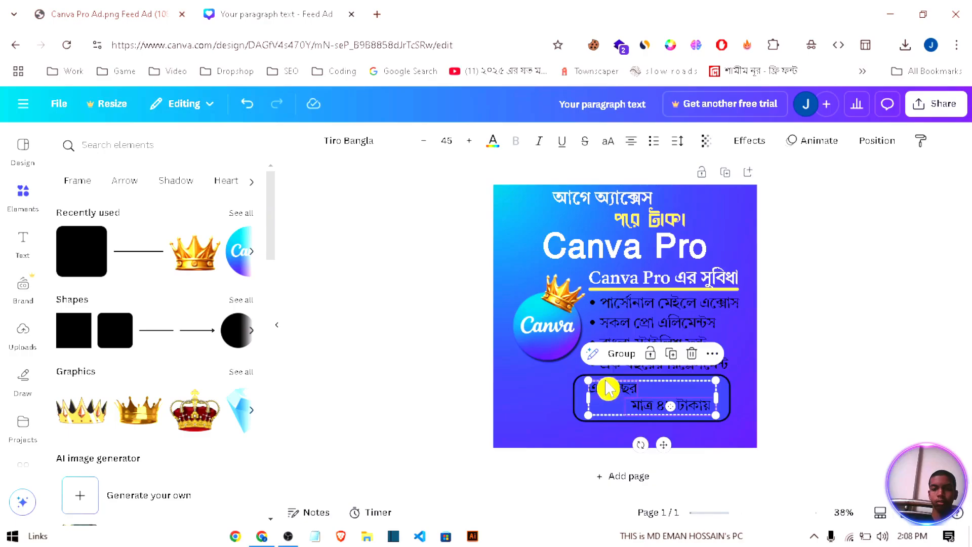
click(493, 150)
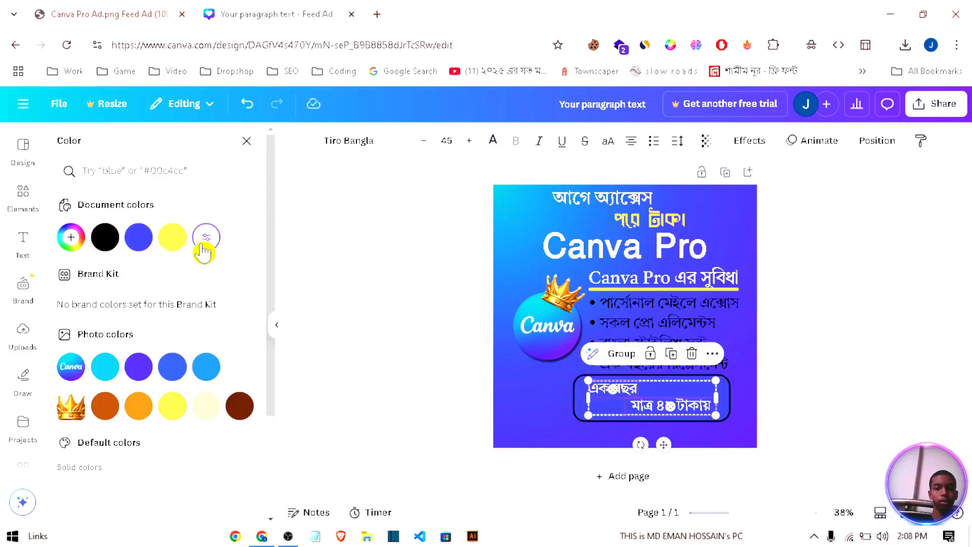
click(204, 243)
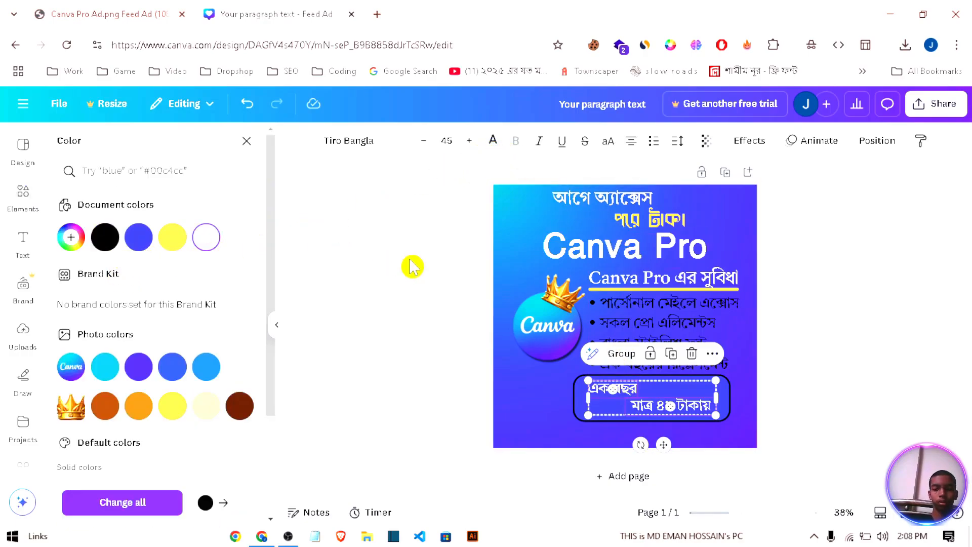
Step: Try Shrikhand, Gagalin and Ekushey Bangla as the font of both price lines and return them to Tiro Bangla
click(376, 143)
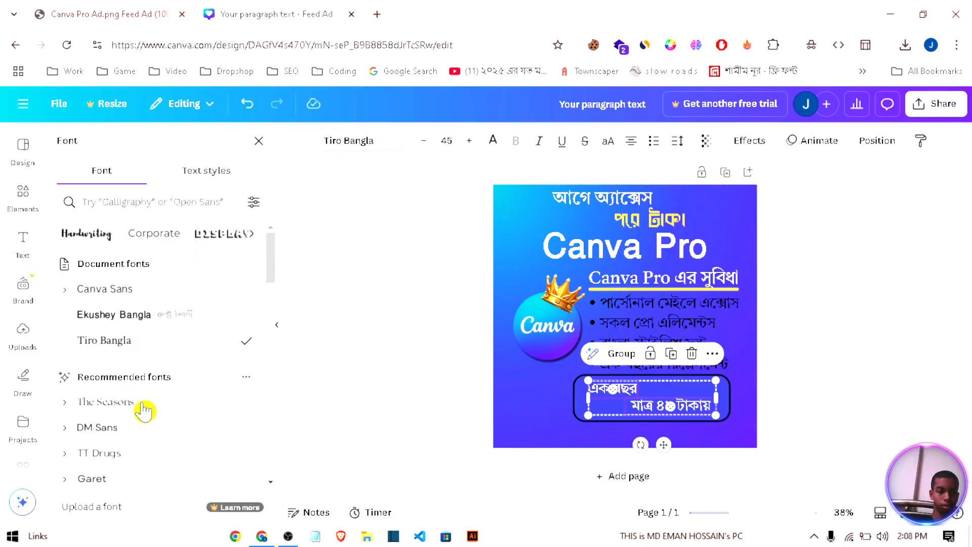
scroll(144, 410, down, 4)
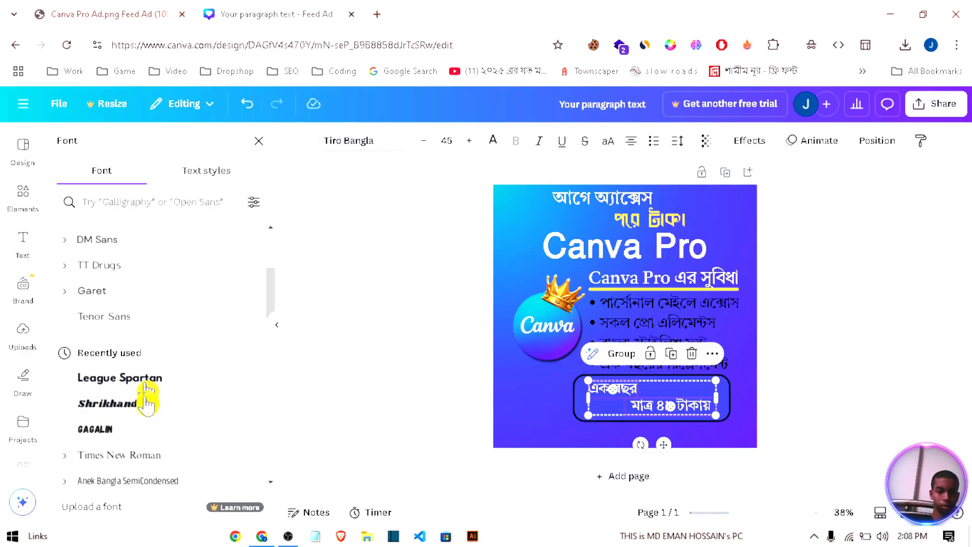
click(147, 411)
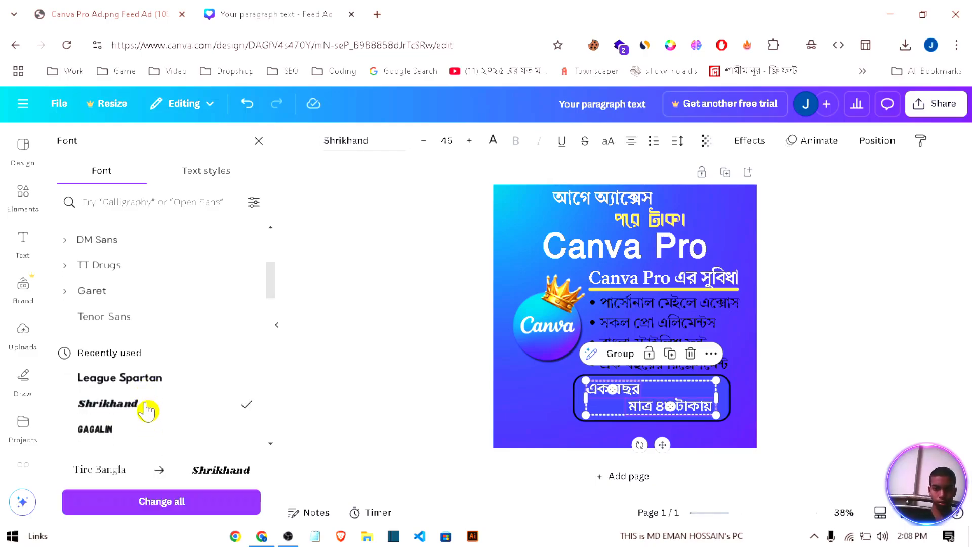
scroll(161, 410, down, 2)
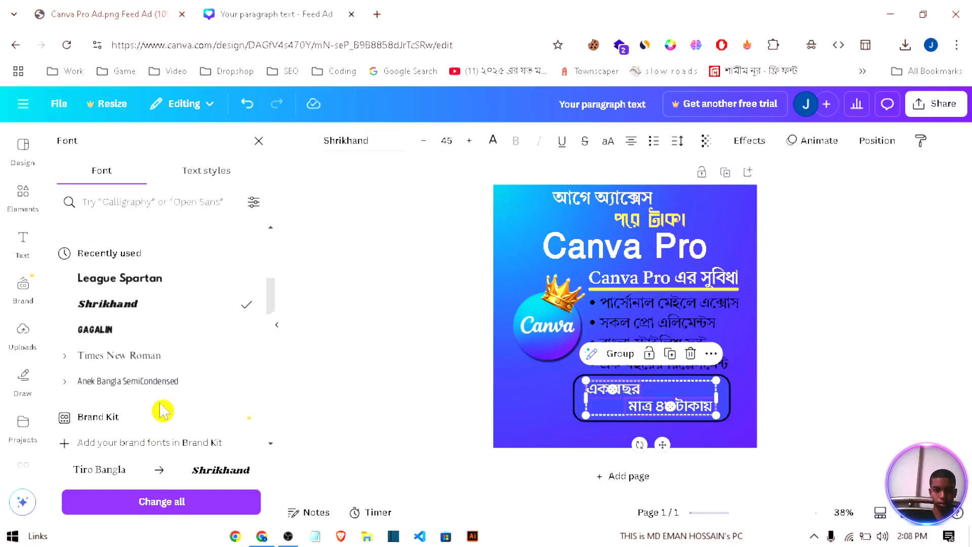
click(146, 323)
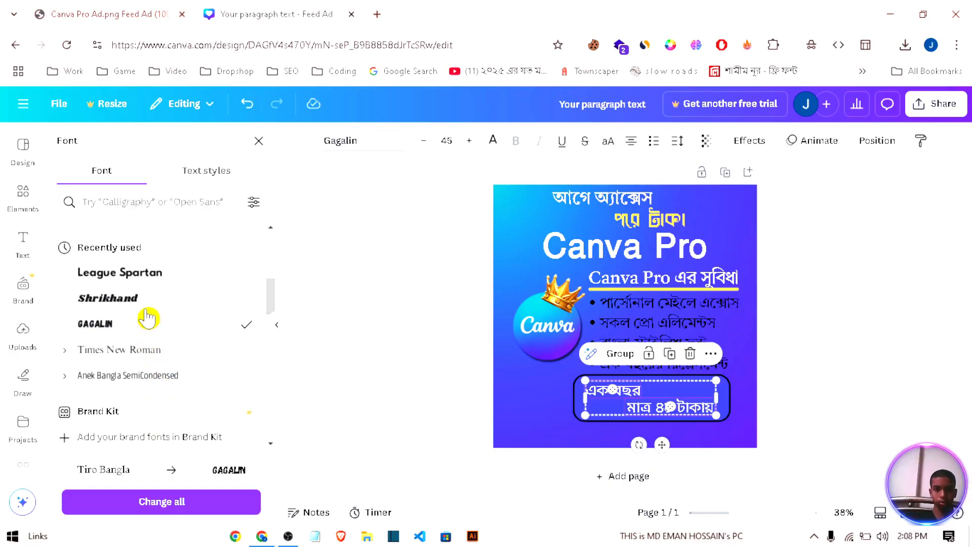
scroll(152, 295, up, 3)
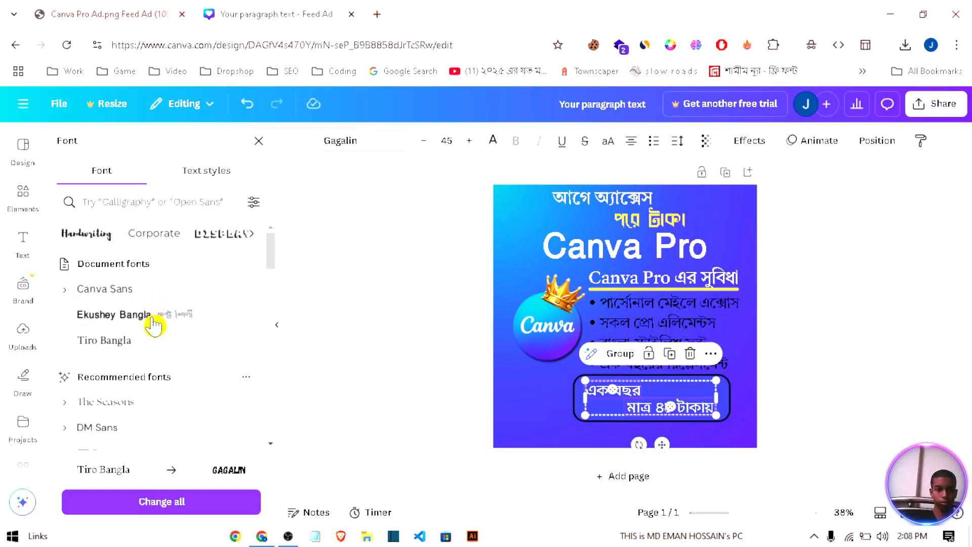
click(121, 314)
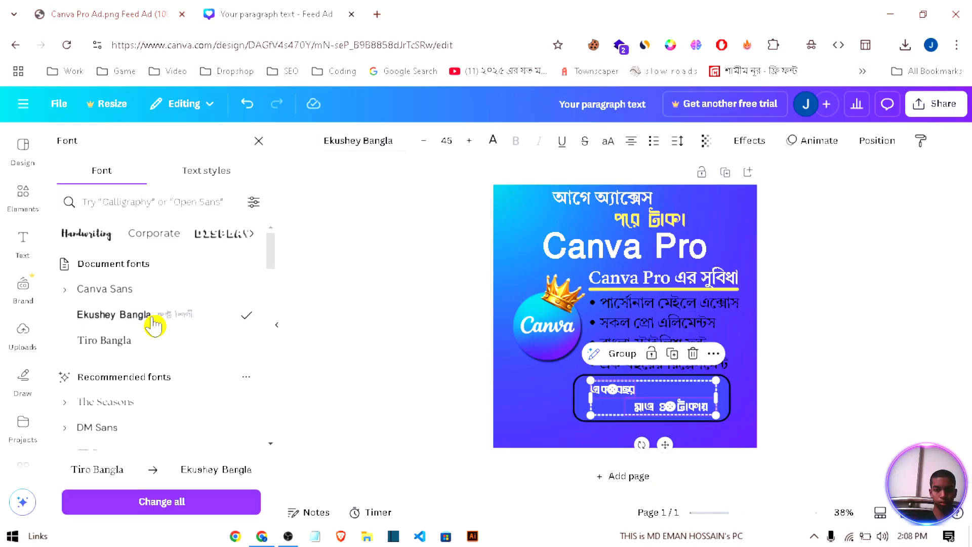
click(160, 354)
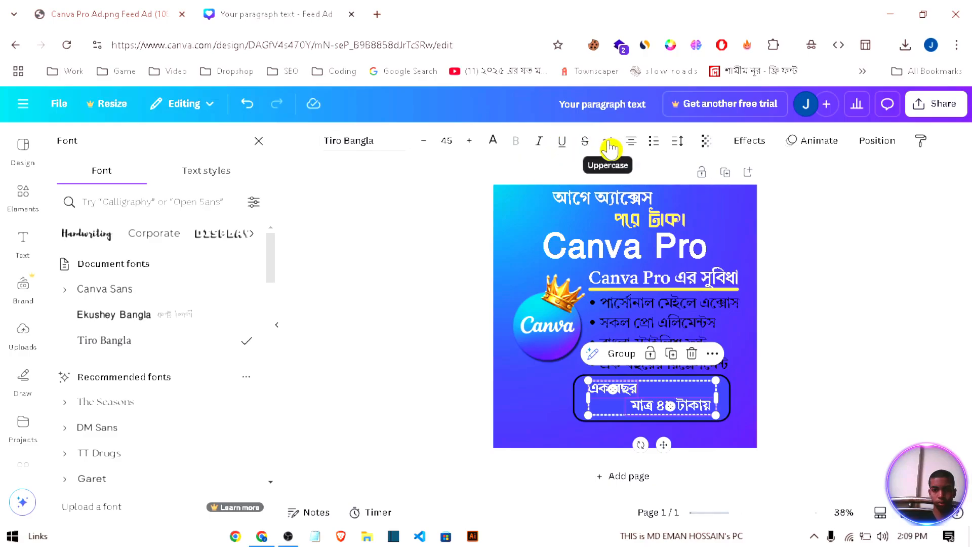
Step: Set both price lines in bold The Seasons and refit them inside the price box, each on a single line
scroll(187, 341, down, 2)
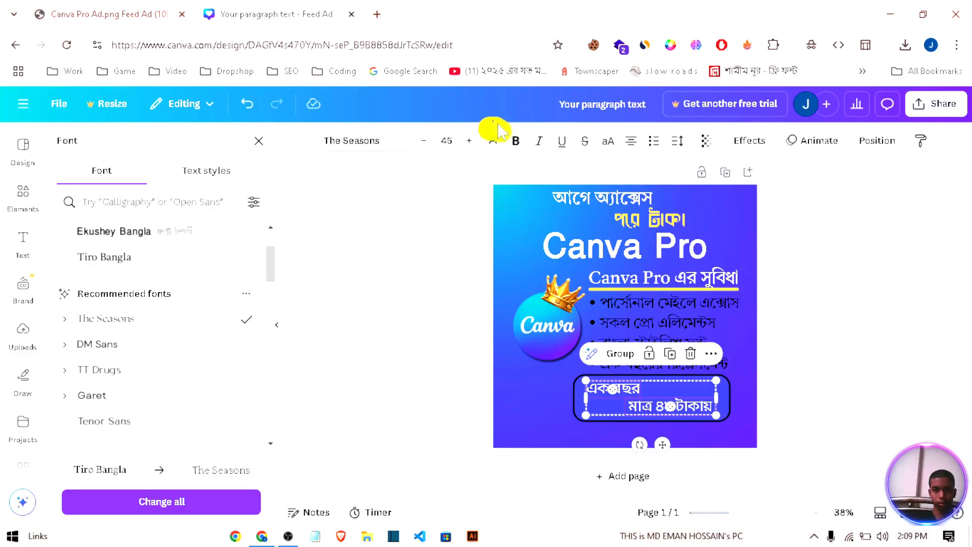
click(516, 145)
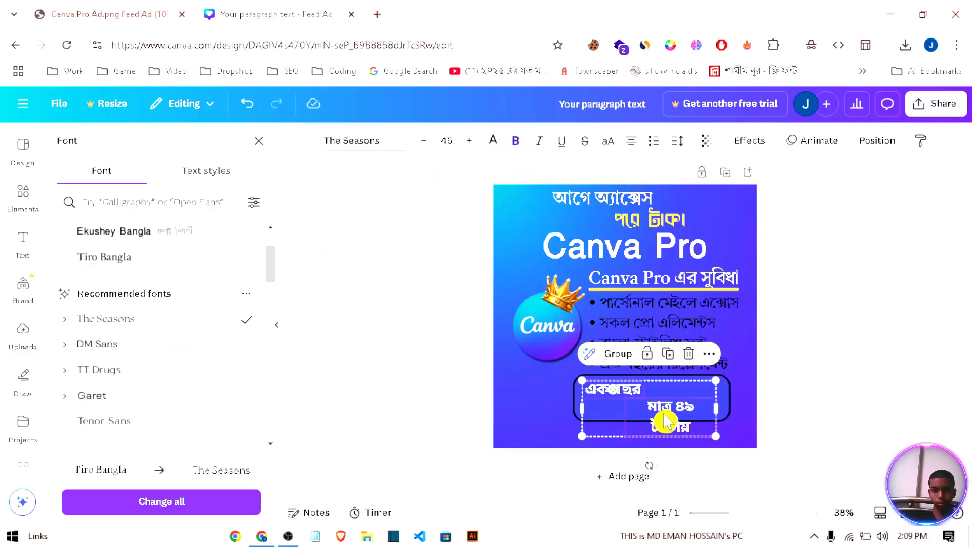
drag(717, 412, 739, 420)
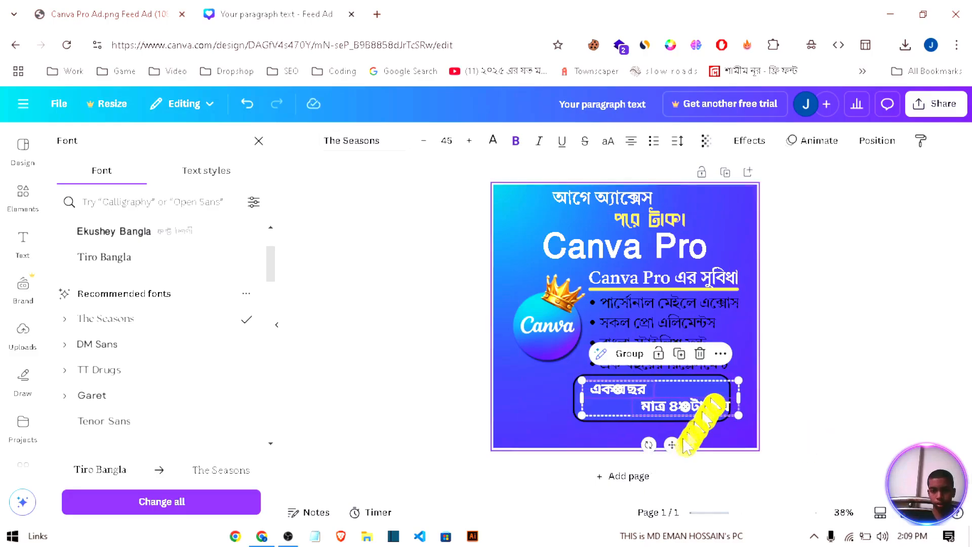
drag(670, 444, 661, 444)
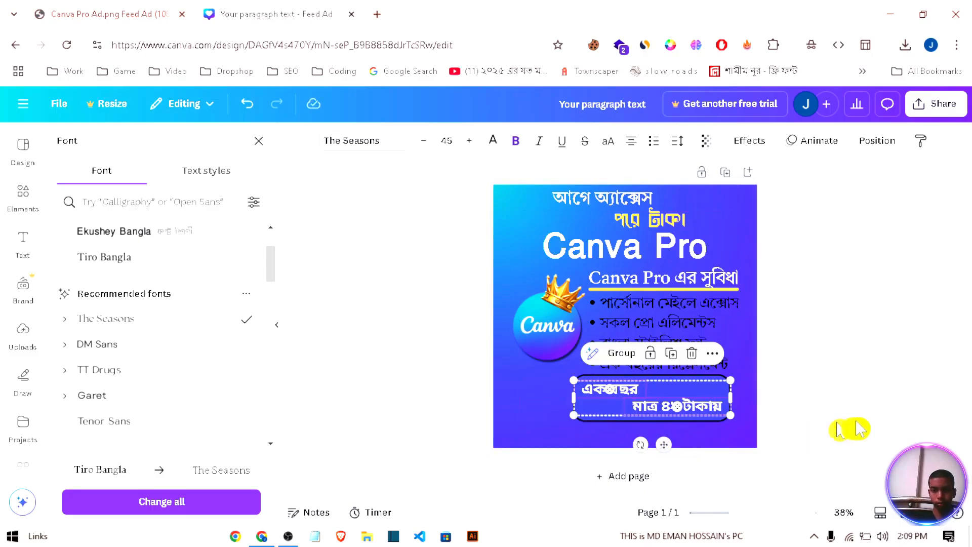
click(859, 429)
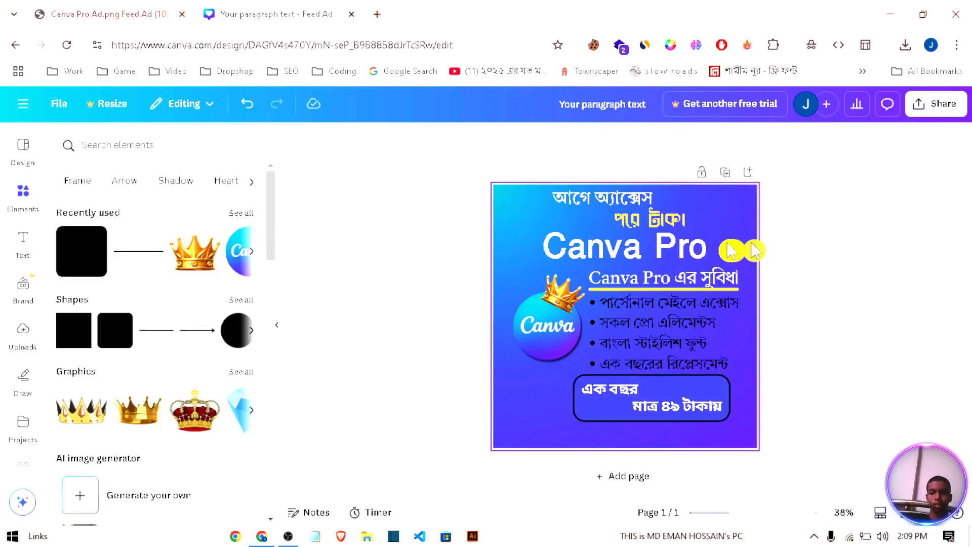
Step: Shift "এক বছর" to the right inside the price box, and move both price lines together slightly left to centre them in the border
click(624, 397)
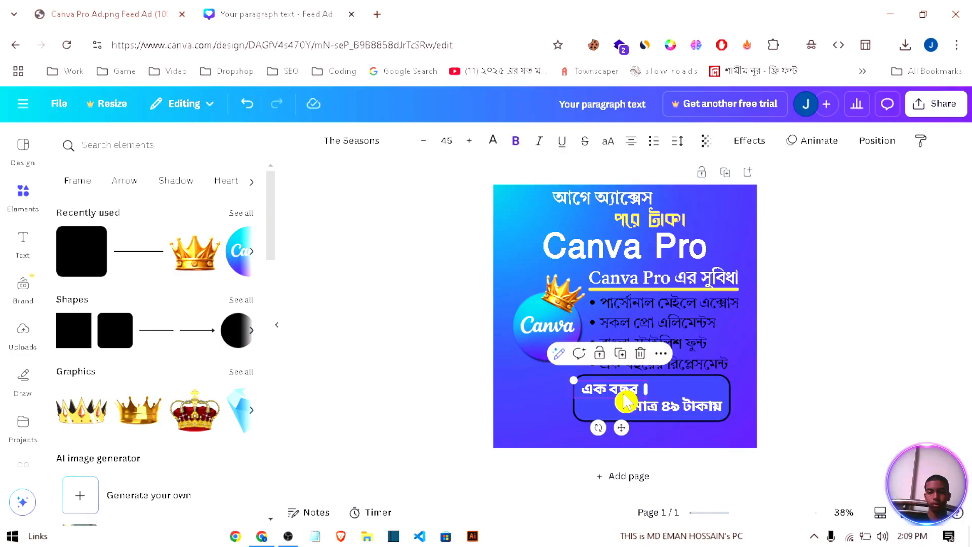
drag(622, 398, 640, 391)
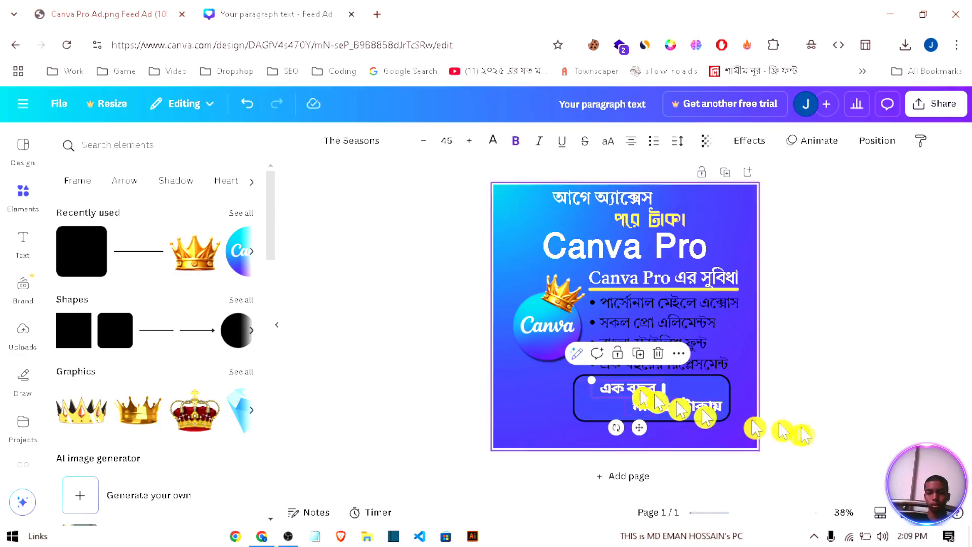
shift+click(702, 419)
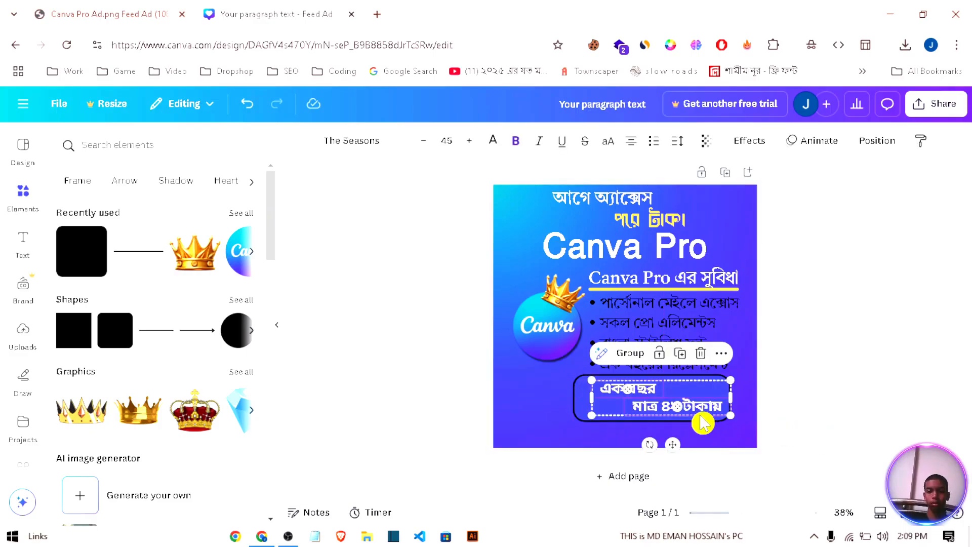
drag(697, 411, 689, 406)
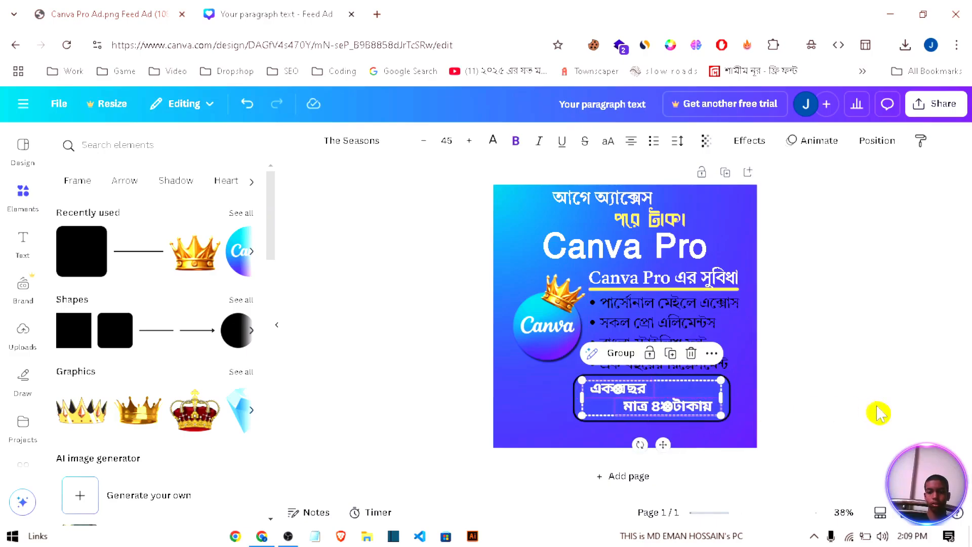
click(879, 412)
Step: Group the bordered price box with its two text lines
click(643, 395)
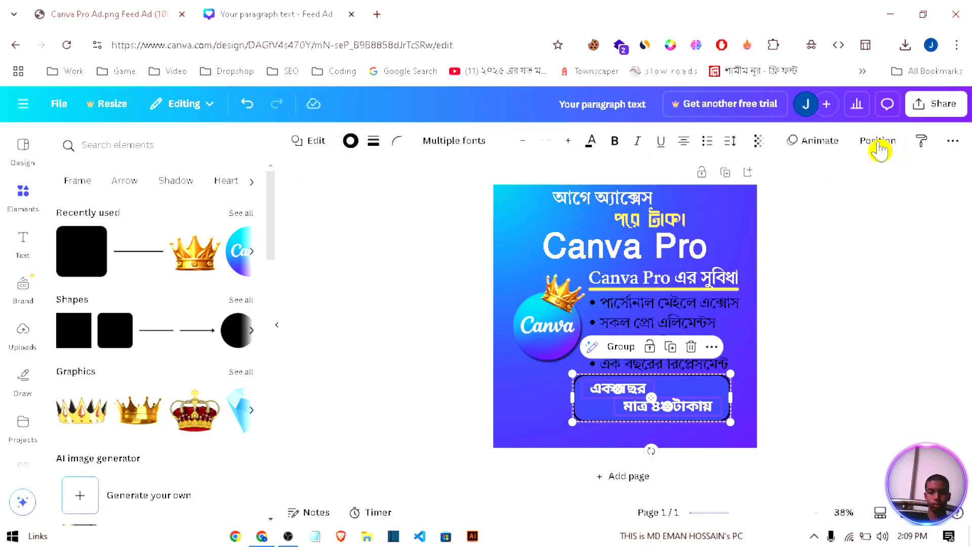
click(615, 353)
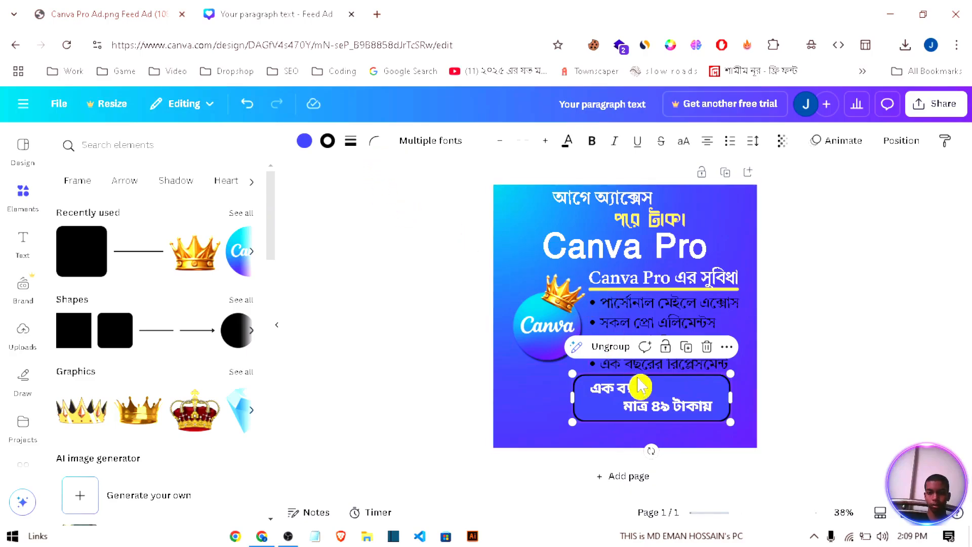
click(623, 348)
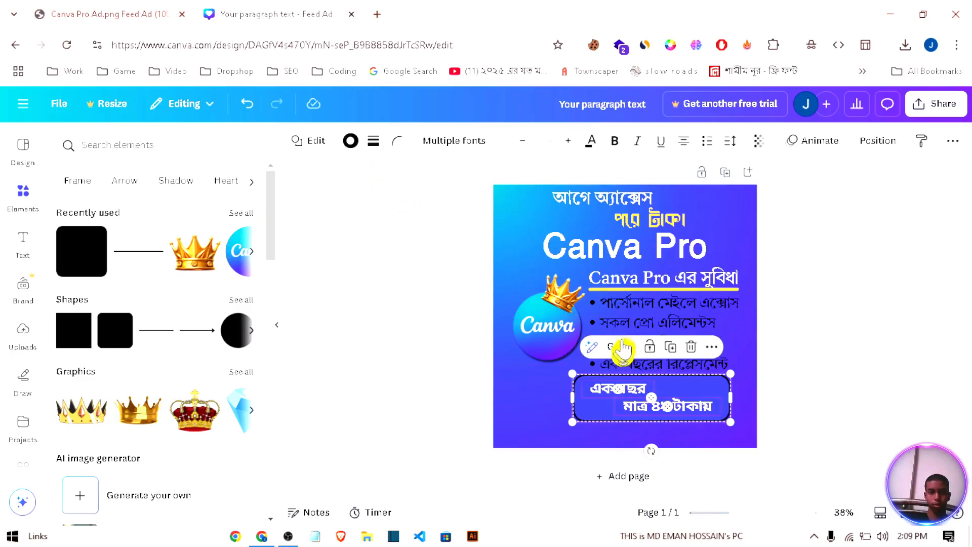
click(316, 143)
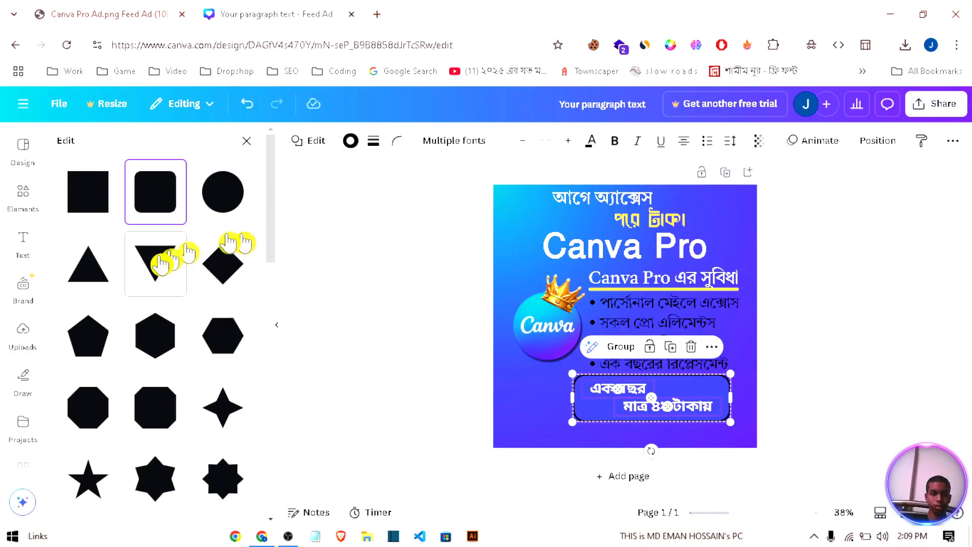
scroll(161, 261, down, 6)
scroll(161, 263, down, 3)
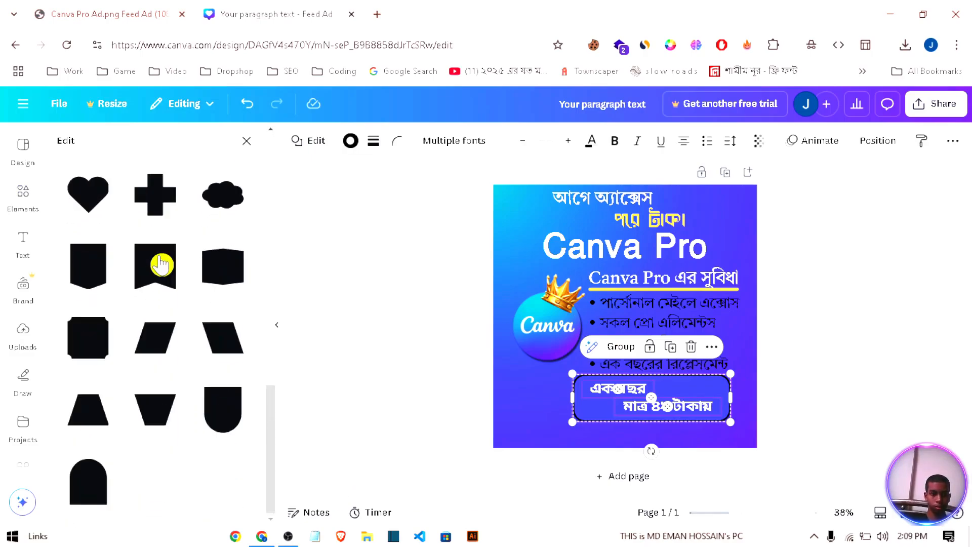
scroll(161, 263, up, 9)
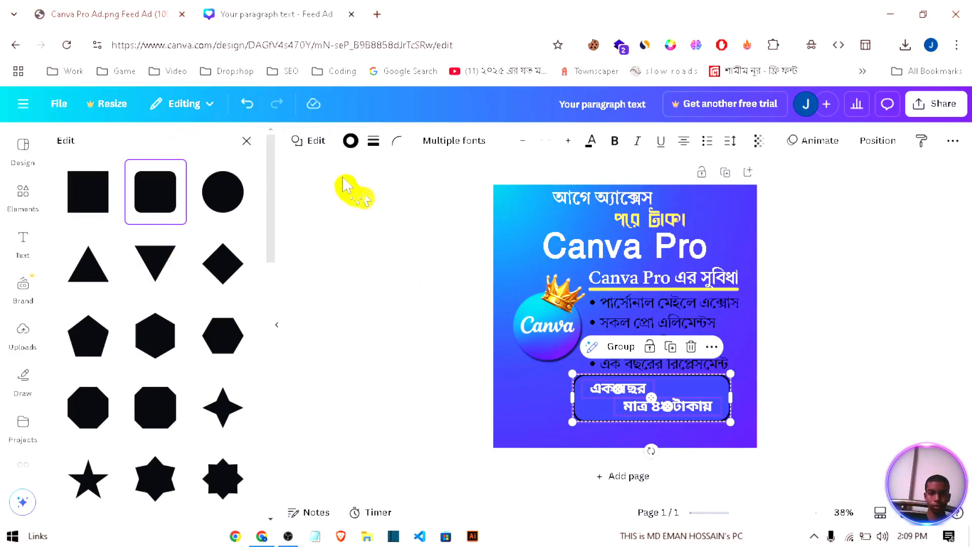
click(617, 348)
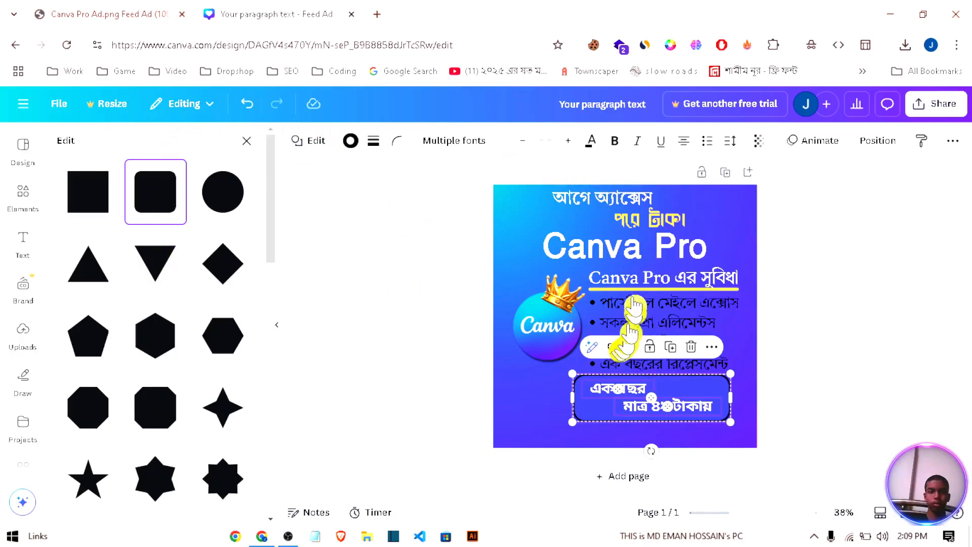
click(451, 347)
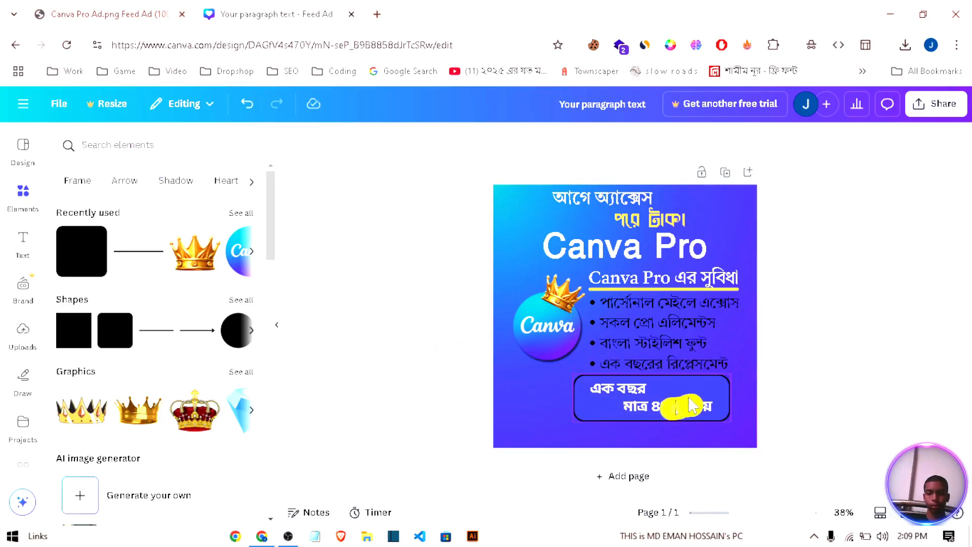
Step: Move the grouped price box slightly toward the lower-right corner of the design and tilt it slightly counterclockwise
drag(693, 387, 707, 390)
drag(677, 452, 678, 446)
mouse_move(710, 381)
mouse_down()
mouse_move(699, 389)
mouse_move(713, 381)
mouse_up()
drag(678, 454, 673, 454)
click(838, 444)
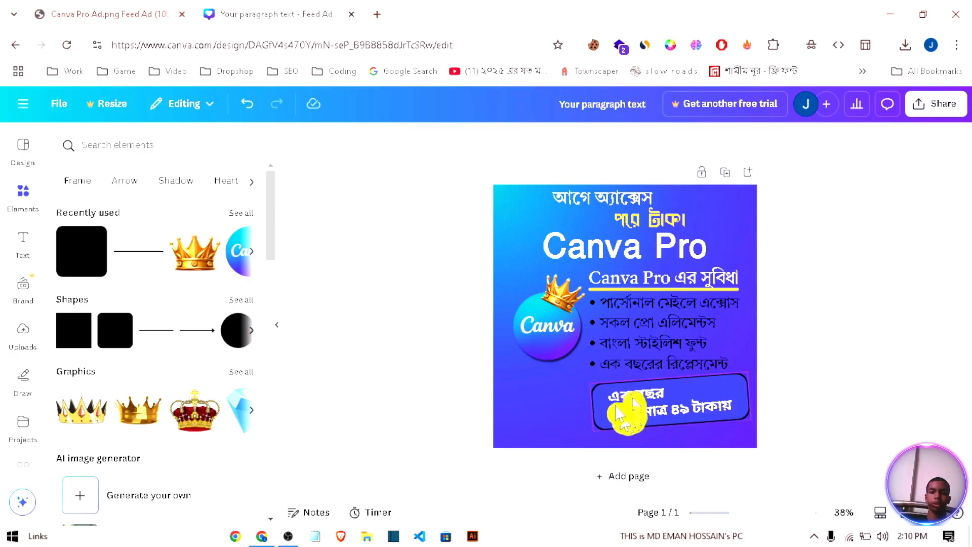
Step: Check the reference ad image in its browser tab, closing the image search over it, and return to the design
click(138, 19)
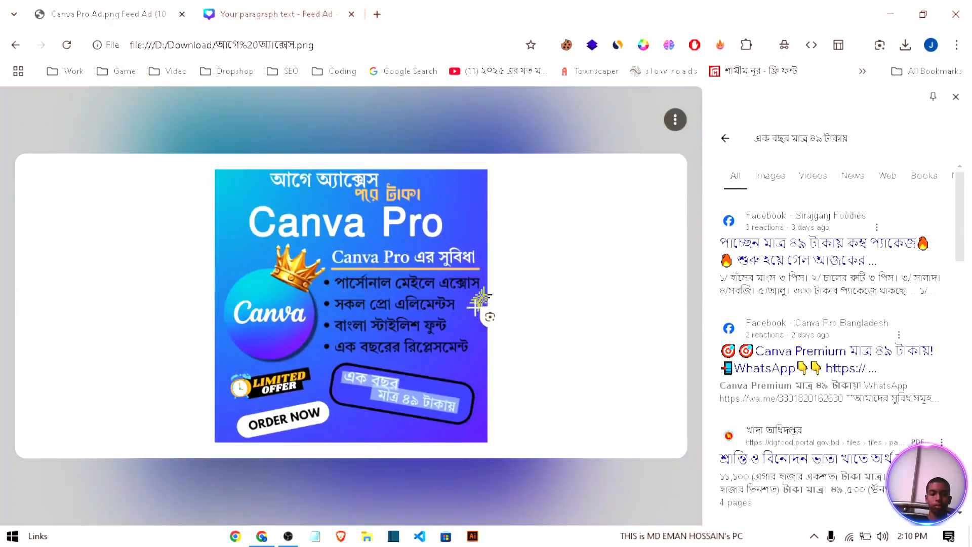
key(Escape)
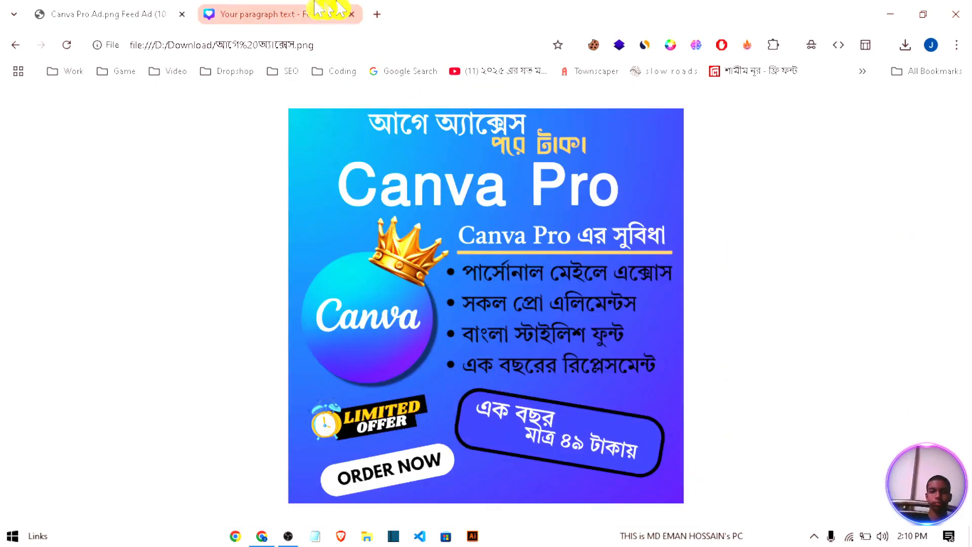
click(299, 14)
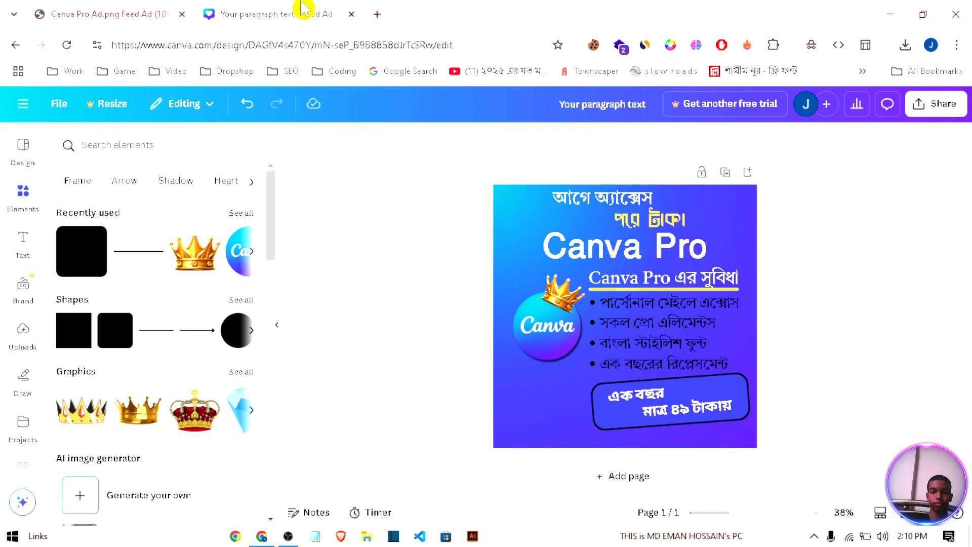
Step: Nudge the "Canva Pro এর সুবিধা" subheading and the benefits list slightly upward
click(688, 240)
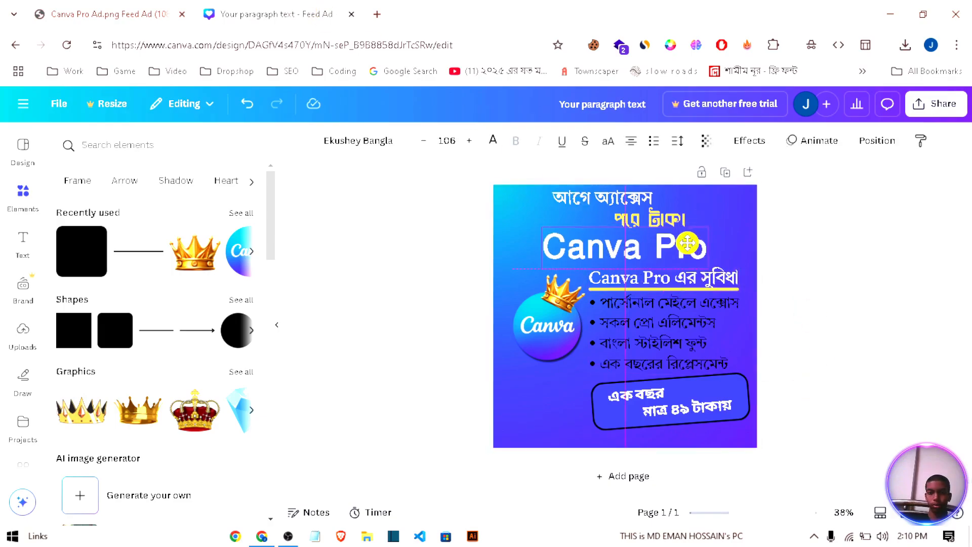
click(813, 306)
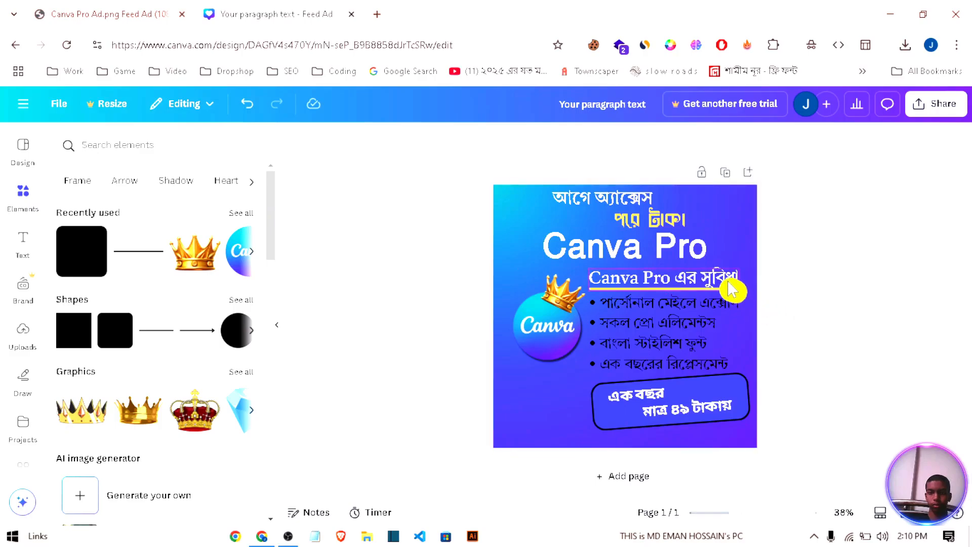
drag(731, 291, 729, 278)
click(857, 330)
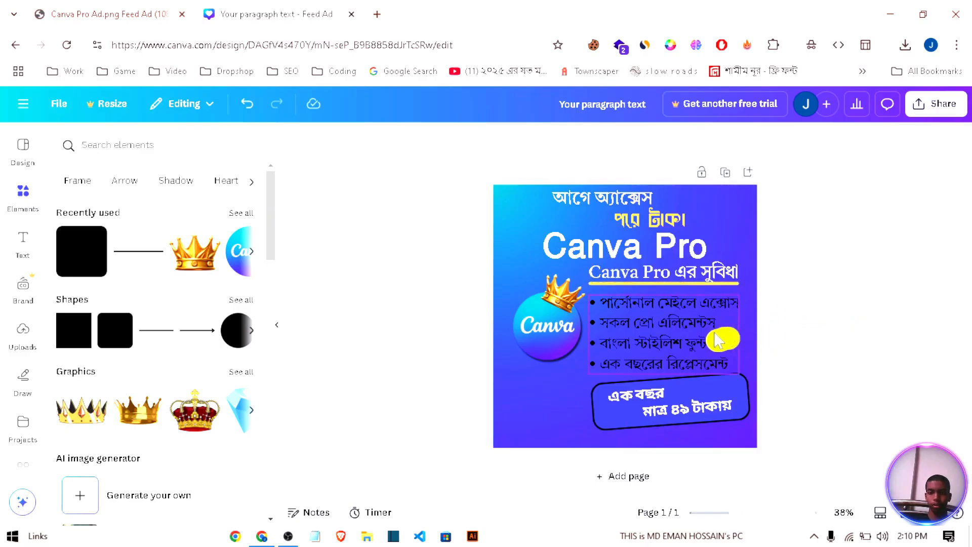
drag(719, 341, 718, 335)
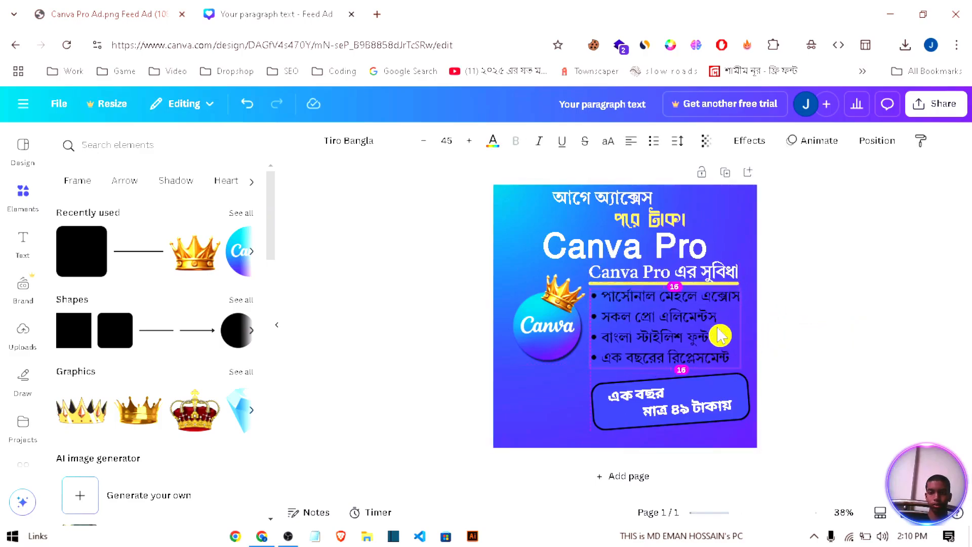
click(841, 370)
Step: Rotate the price box group to -7°
click(723, 405)
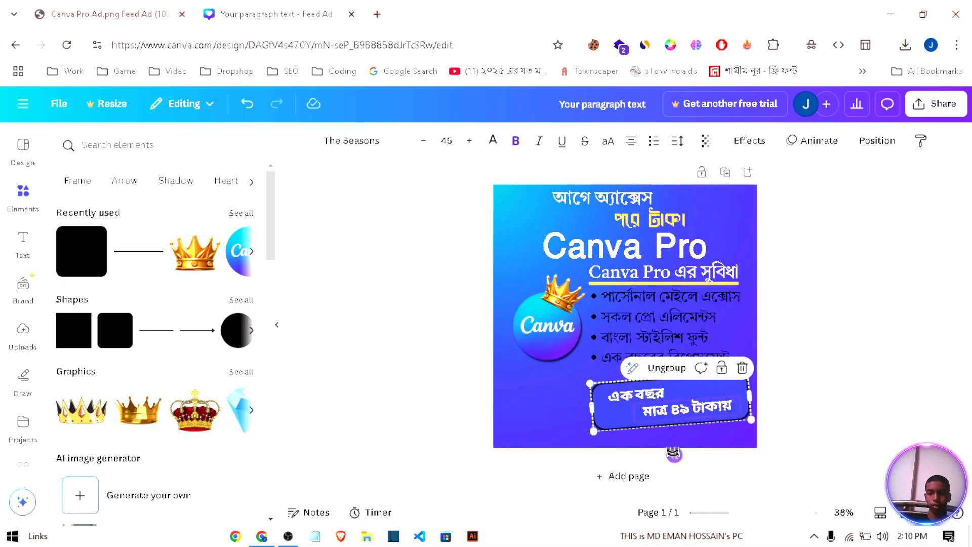
drag(675, 455, 679, 454)
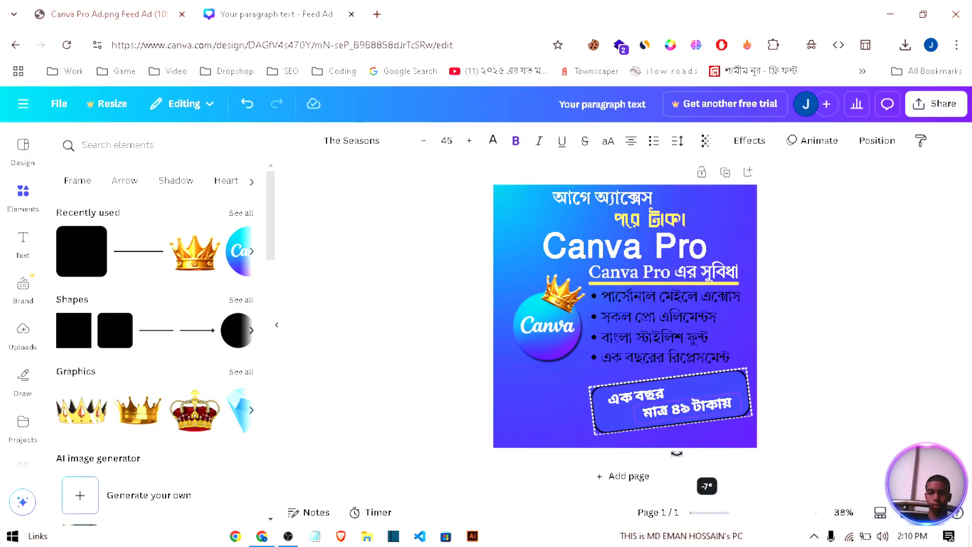
click(810, 436)
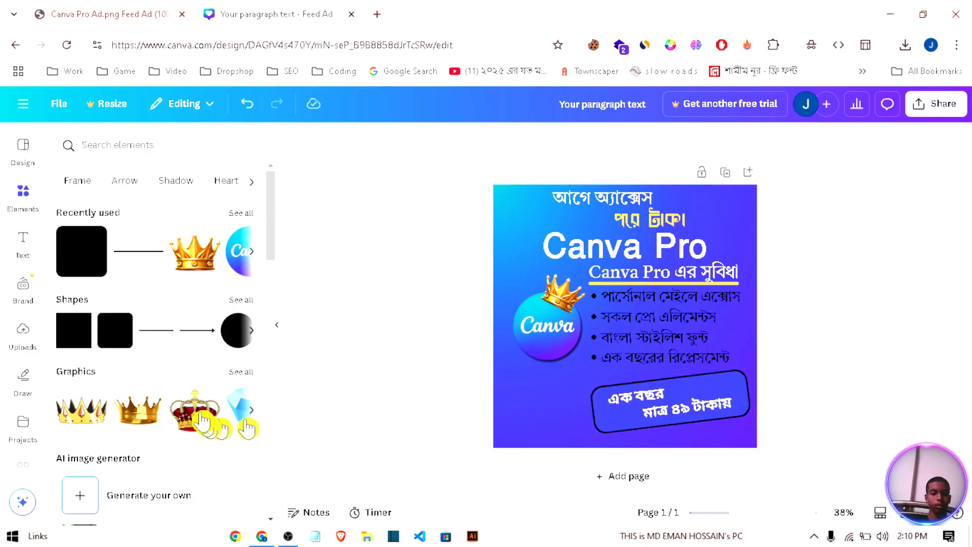
Step: Add a rounded rectangle shape below the Canva logo, beside the price box
click(122, 324)
click(271, 349)
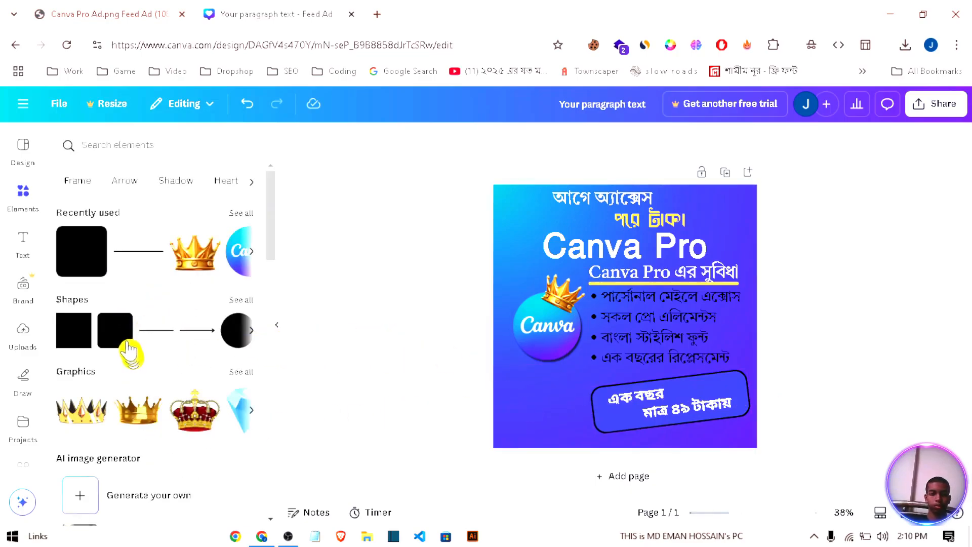
drag(122, 345, 566, 413)
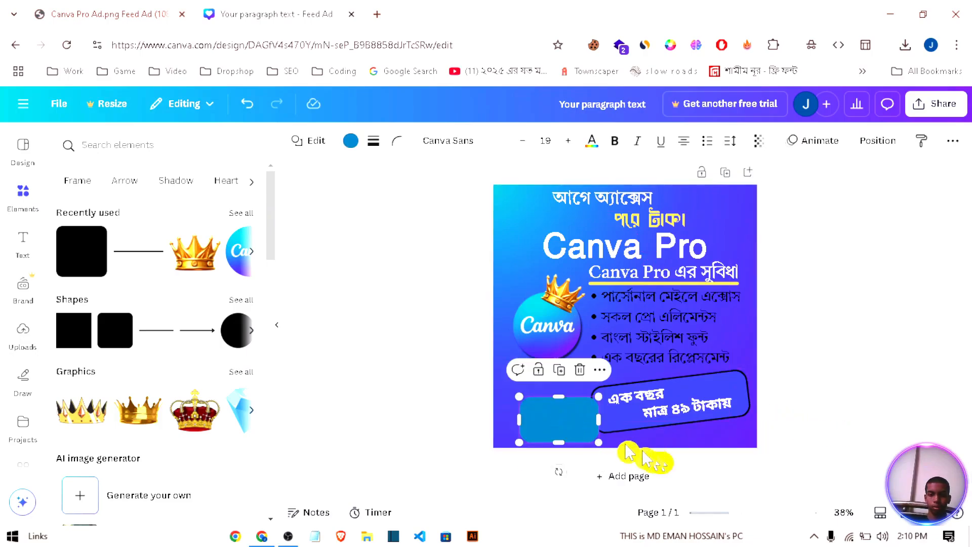
Step: Enter "ORDER NOW" inside the rounded rectangle at font size 25
double_click(572, 420)
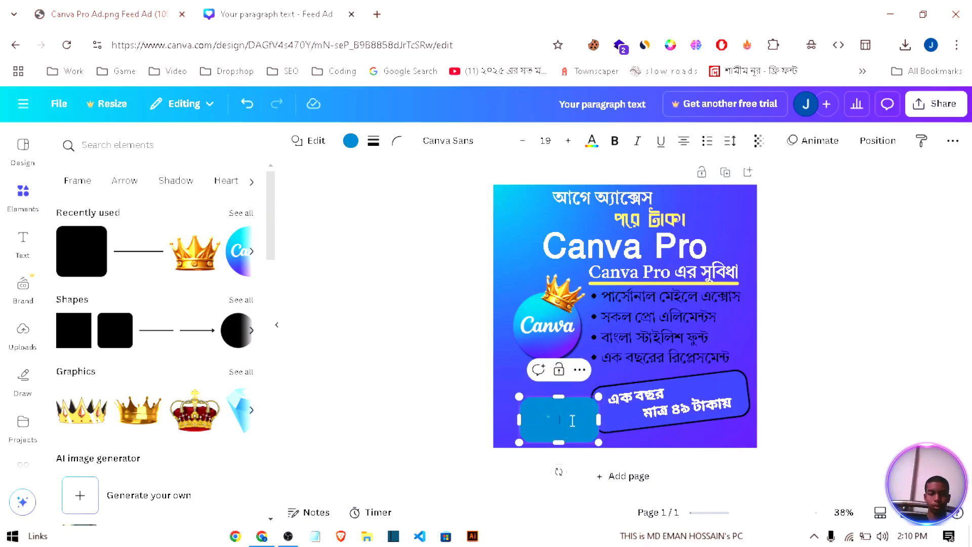
text(O)
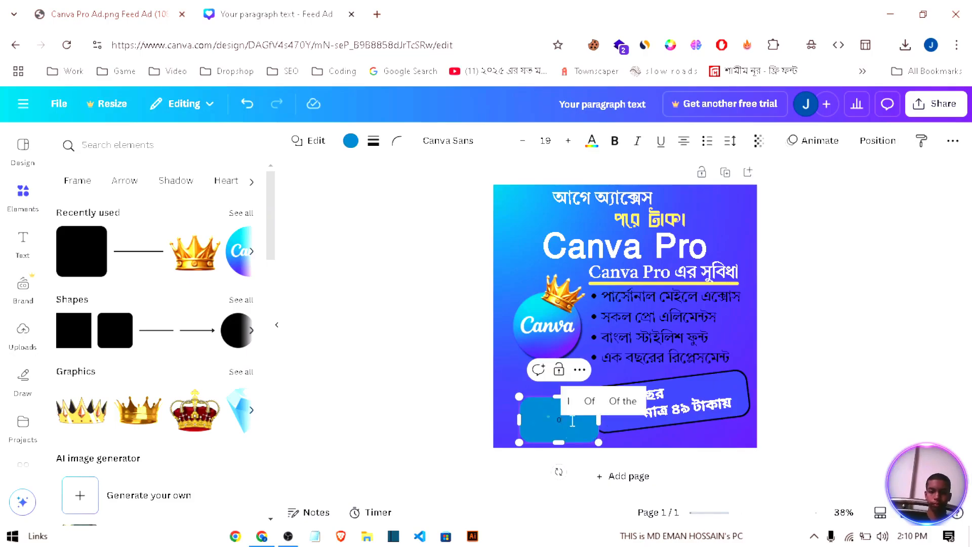
key(BackSpace)
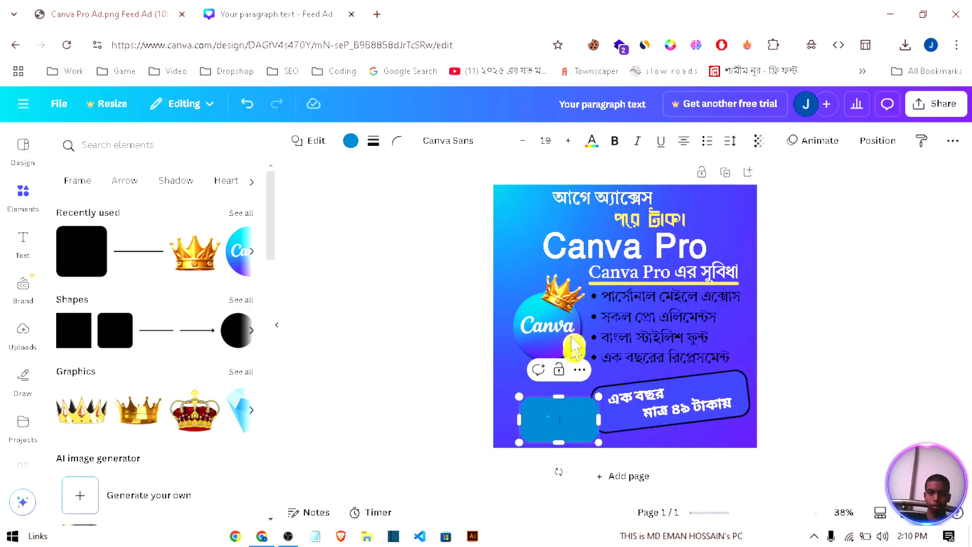
click(572, 141)
text(O)
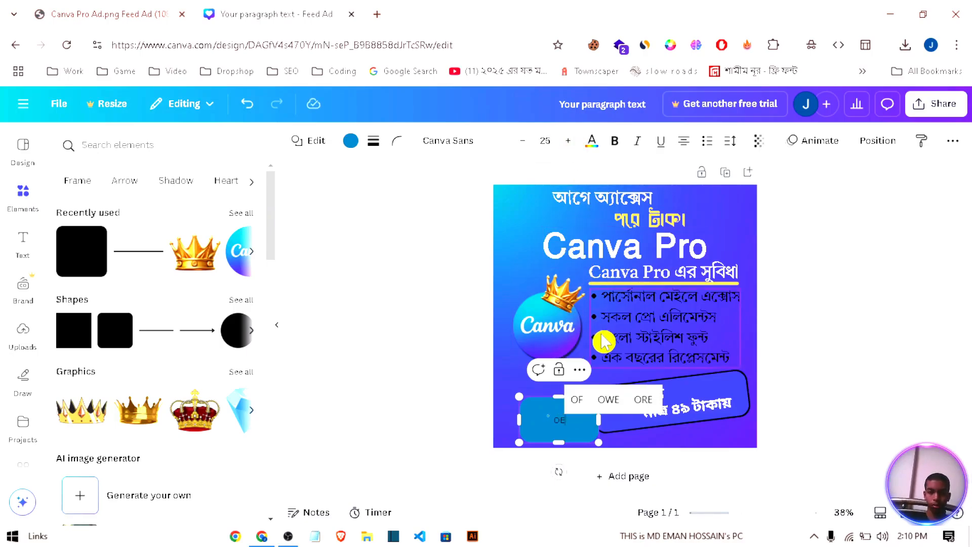
text(RDER)
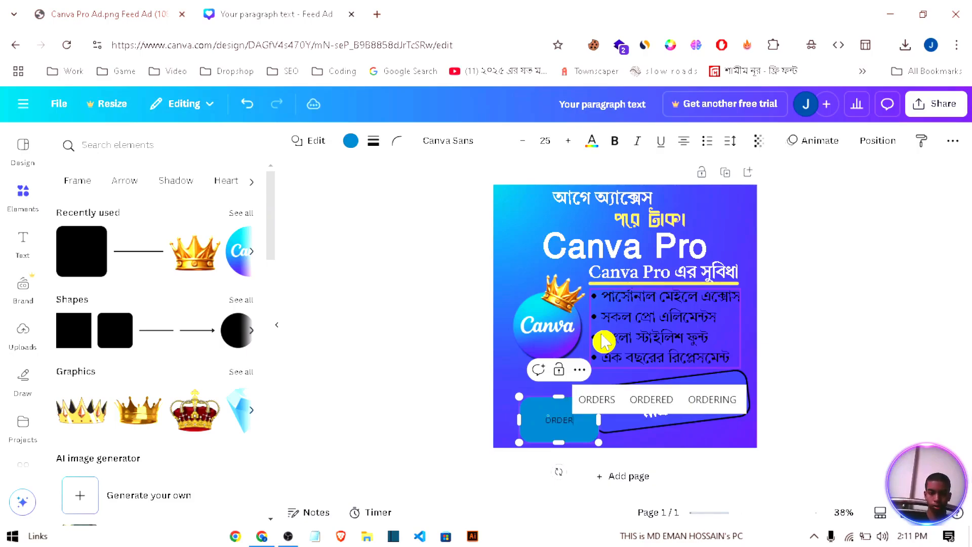
text( NOW)
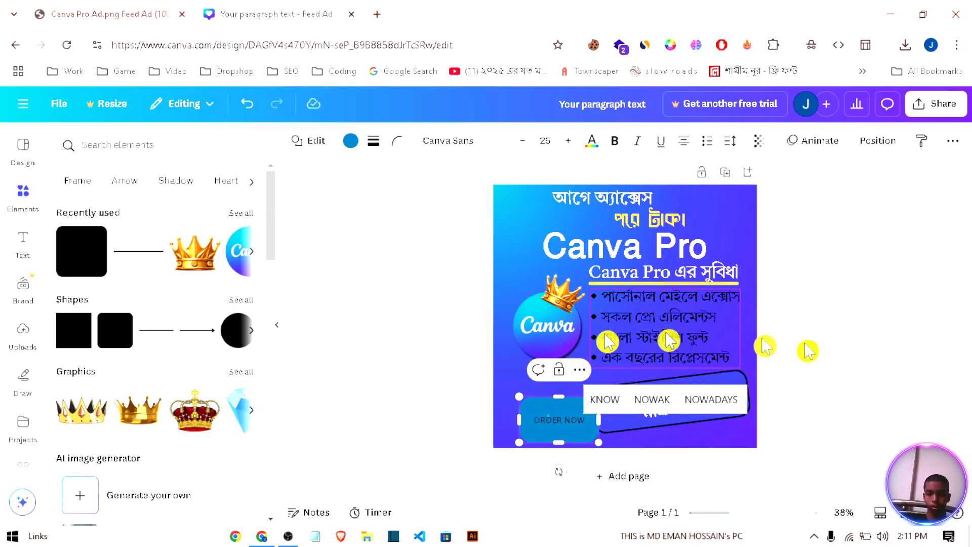
click(869, 355)
Step: Resize the "ORDER NOW" shape into a shorter, wider button
click(566, 415)
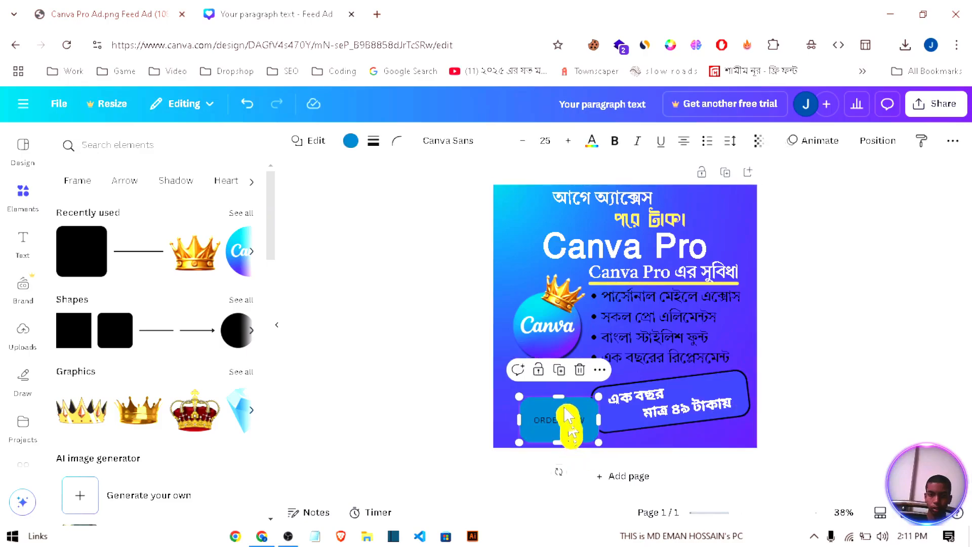
drag(561, 400, 621, 411)
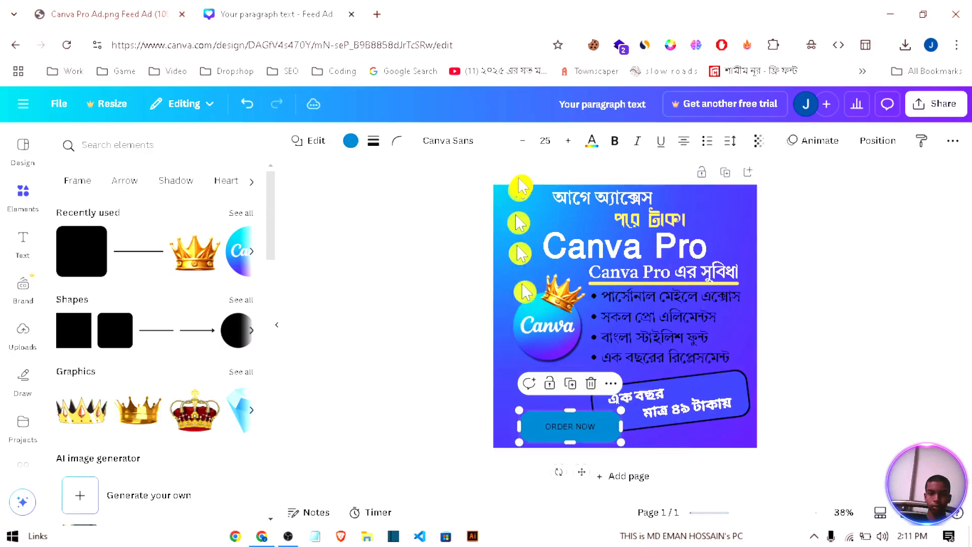
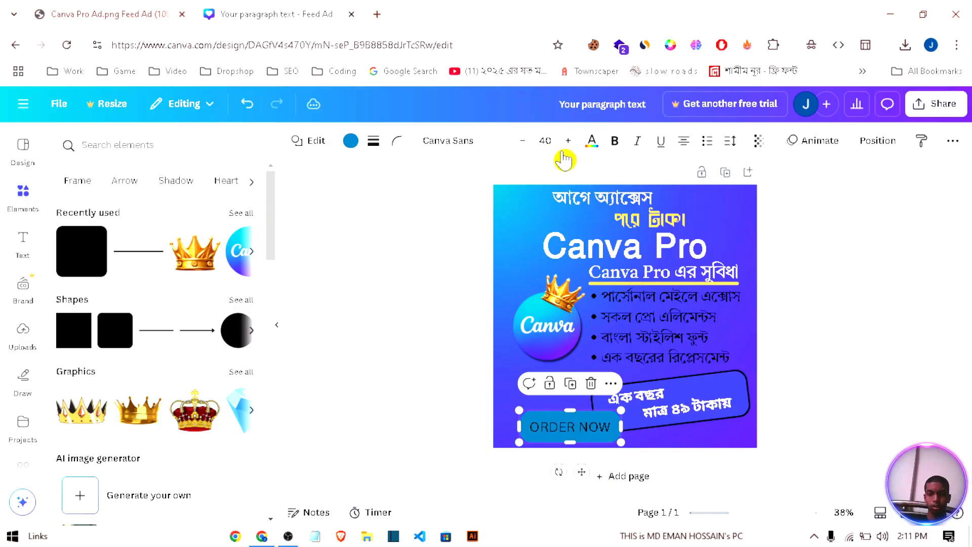
Step: Set the ORDER NOW text to the Shrikhand font and fill its rounded button with white
click(458, 160)
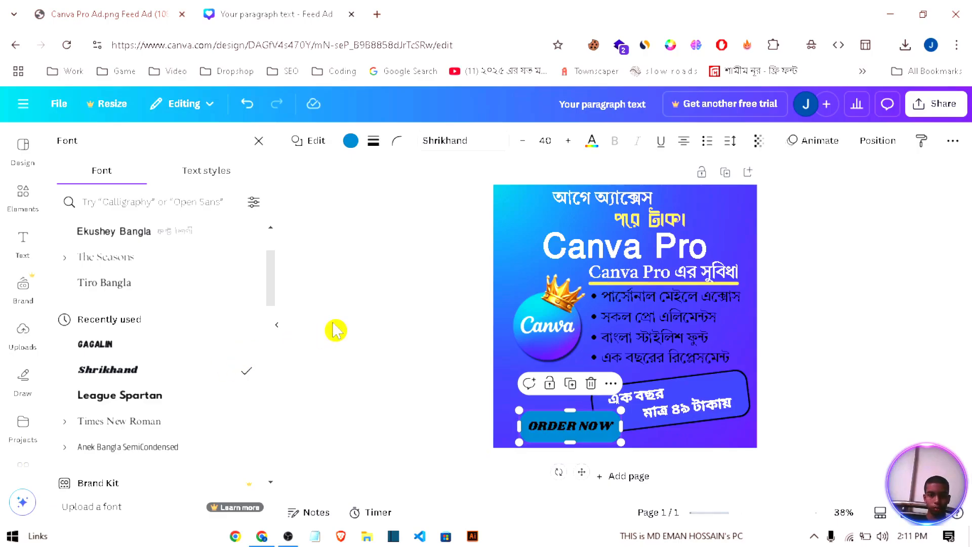
click(353, 147)
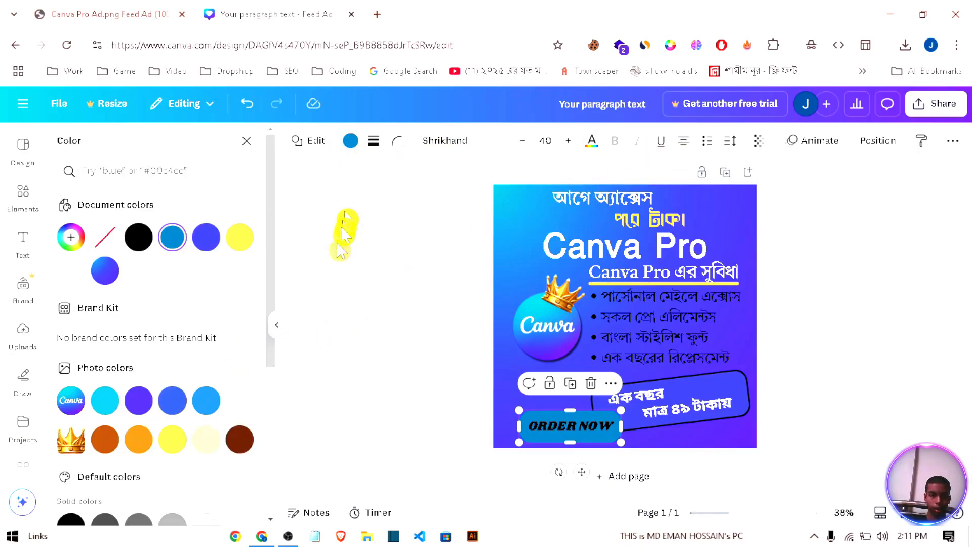
click(70, 274)
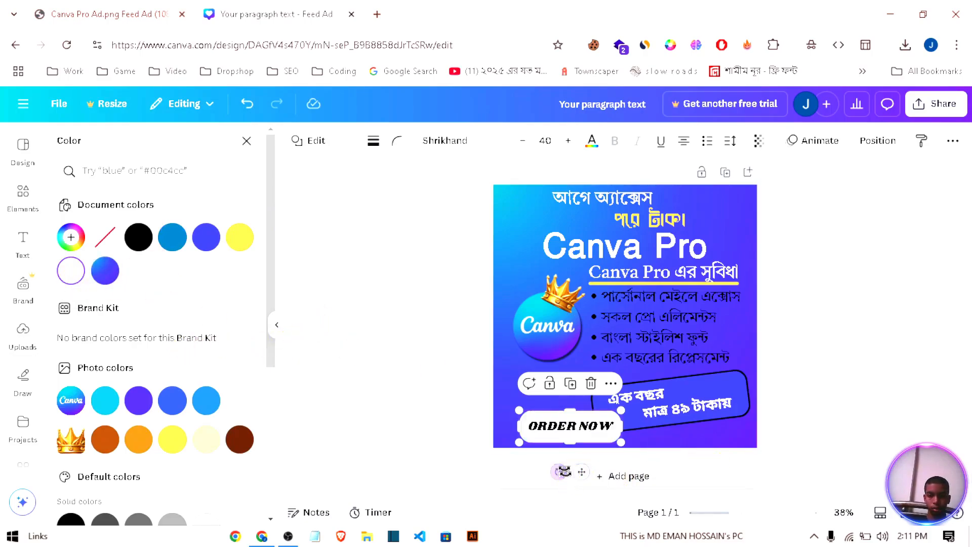
Step: Tilt the ORDER NOW button clockwise to about 23° and position it beside the price box in the ad's lower left
drag(559, 472, 574, 473)
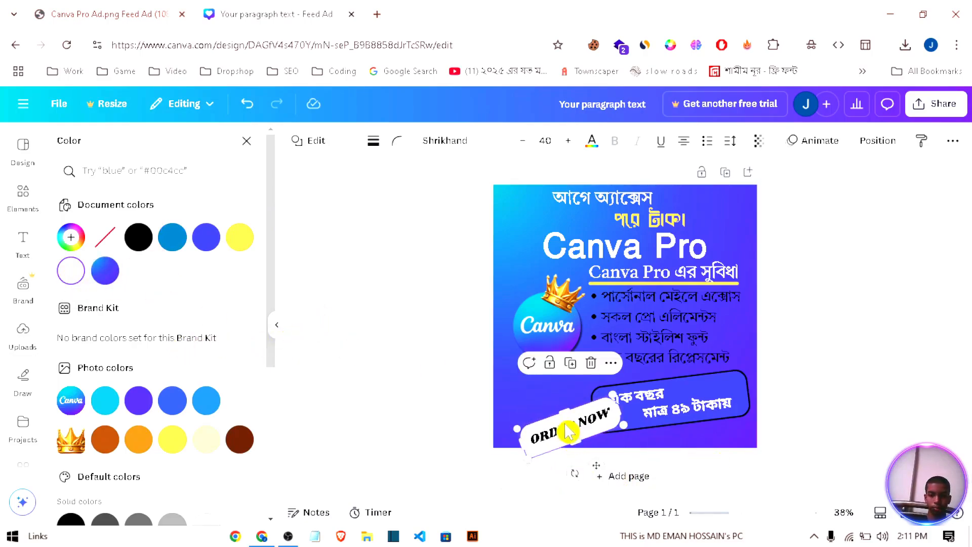
drag(570, 431, 550, 421)
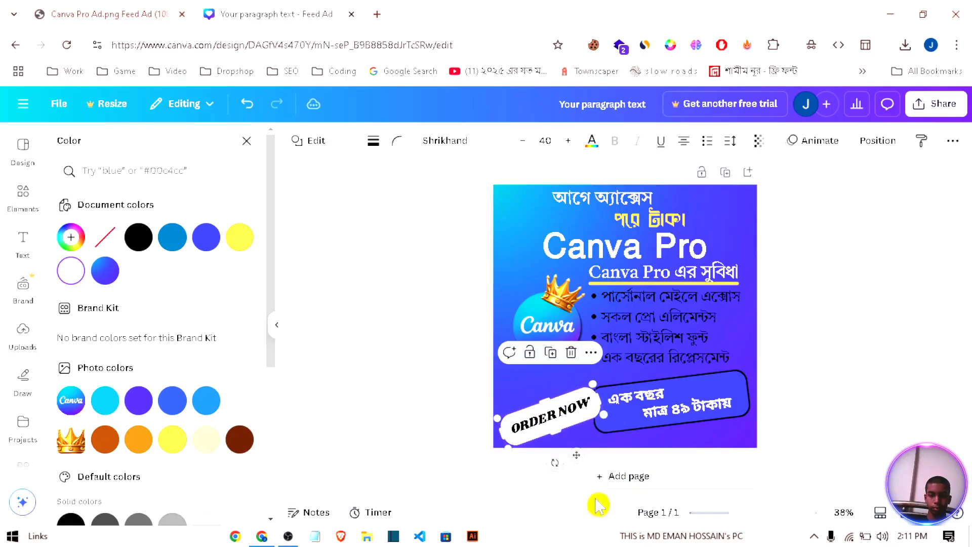
drag(555, 462, 526, 465)
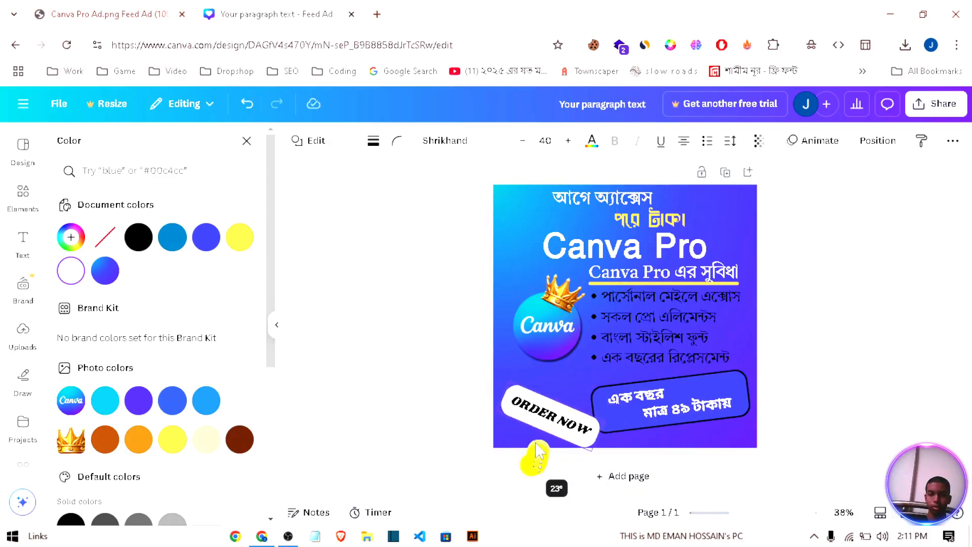
drag(544, 417, 551, 415)
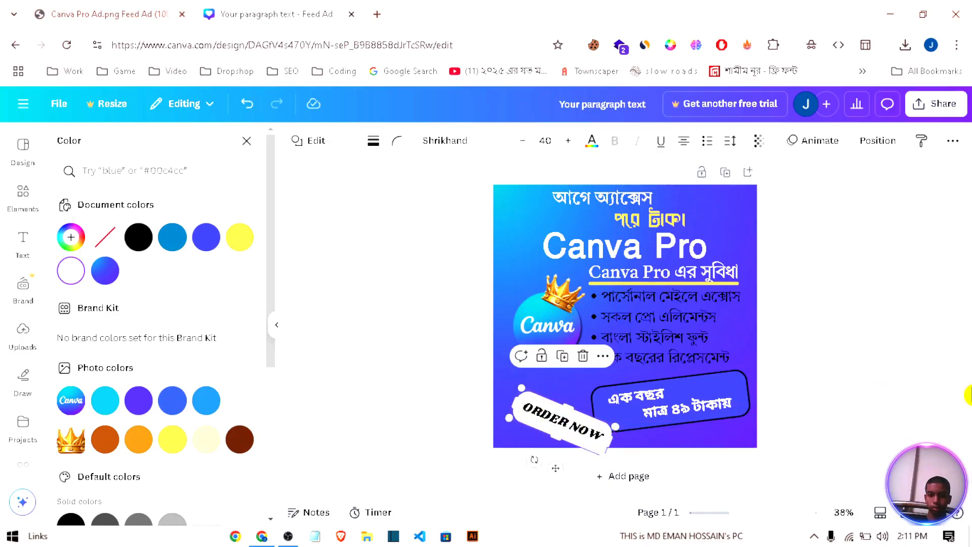
key(Escape)
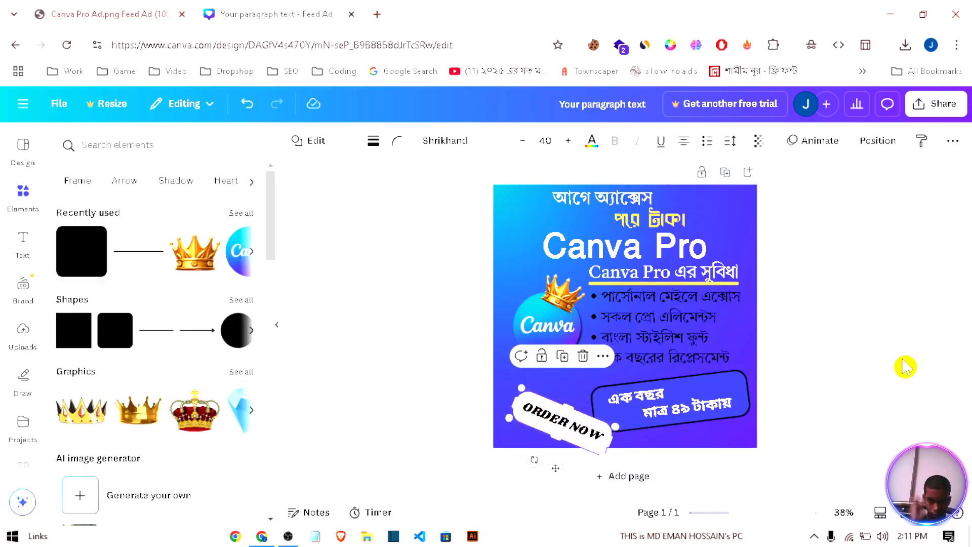
Step: Nudge the crowned Canva logo toward the ad's left edge and the Bangla headline group up toward its upper edge
drag(553, 322, 545, 320)
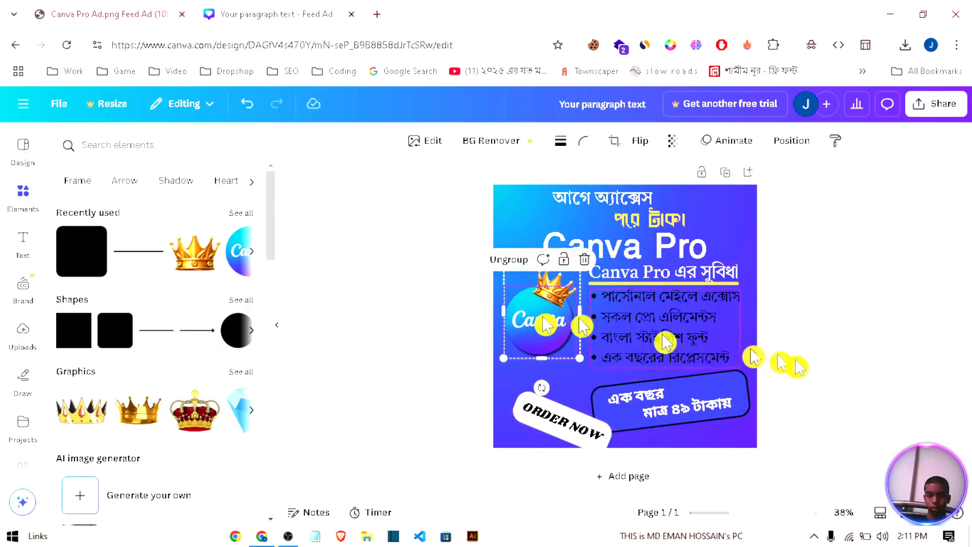
click(805, 369)
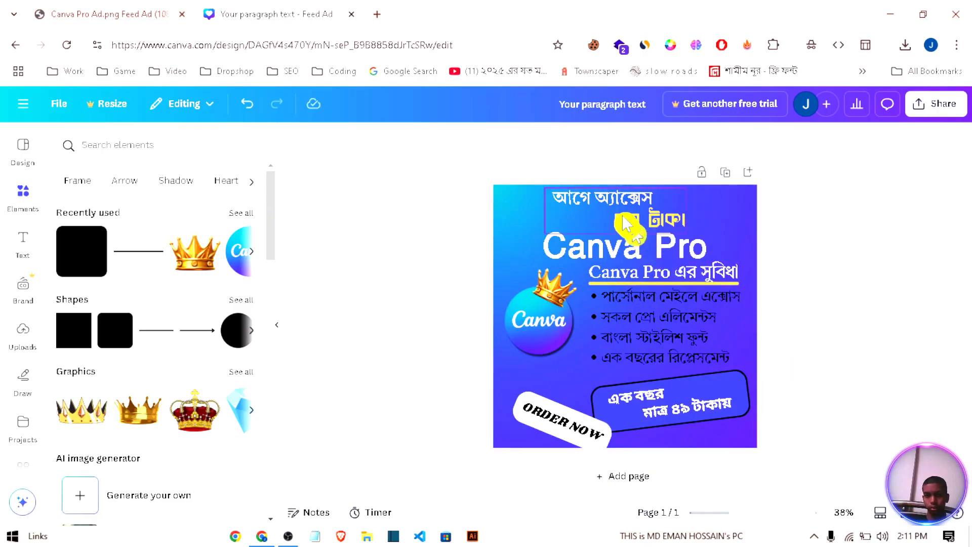
drag(624, 217, 626, 214)
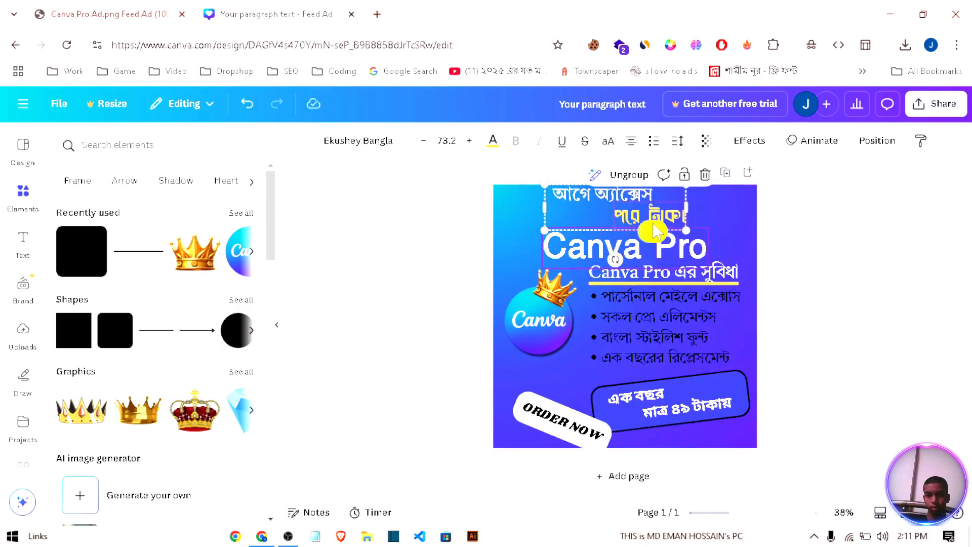
Step: Ungroup the Bangla headline, move the yellow "পরে টাকা" line closer beneath the first line, and regroup both lines
click(614, 183)
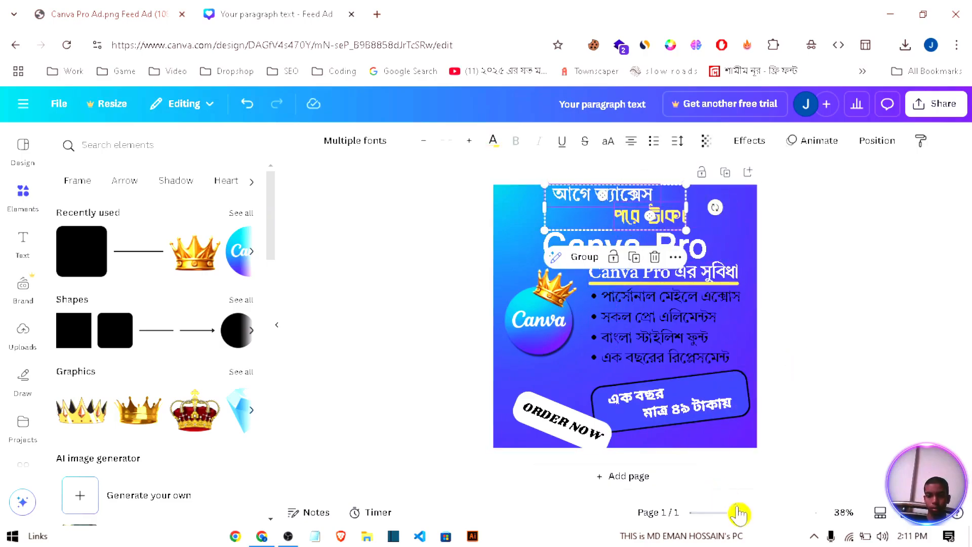
drag(738, 513, 753, 513)
scroll(869, 333, up, 2)
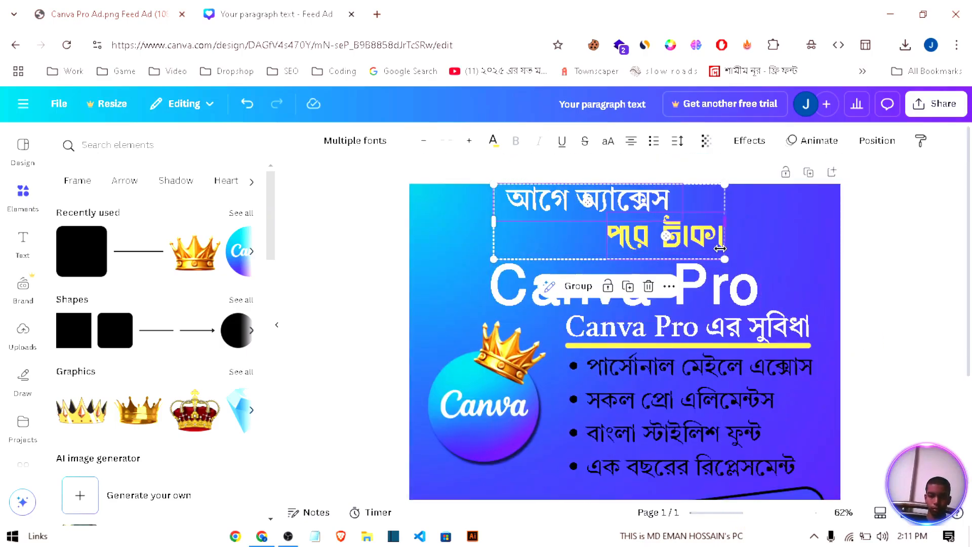
click(887, 270)
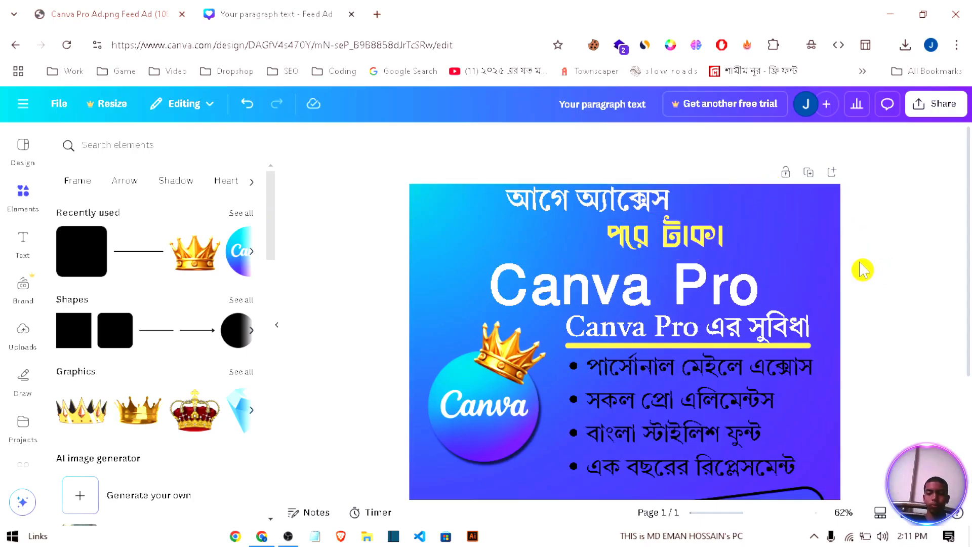
drag(700, 239, 692, 229)
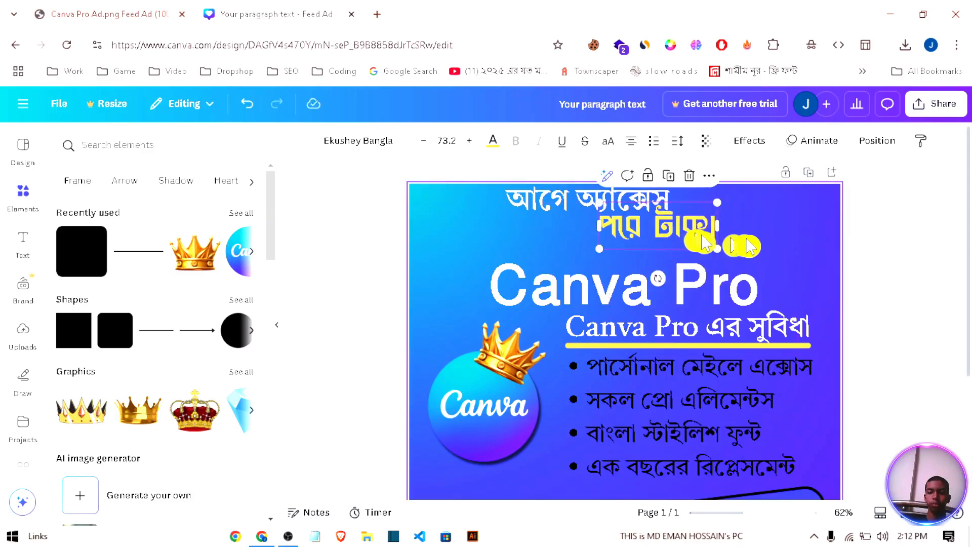
drag(750, 244, 583, 194)
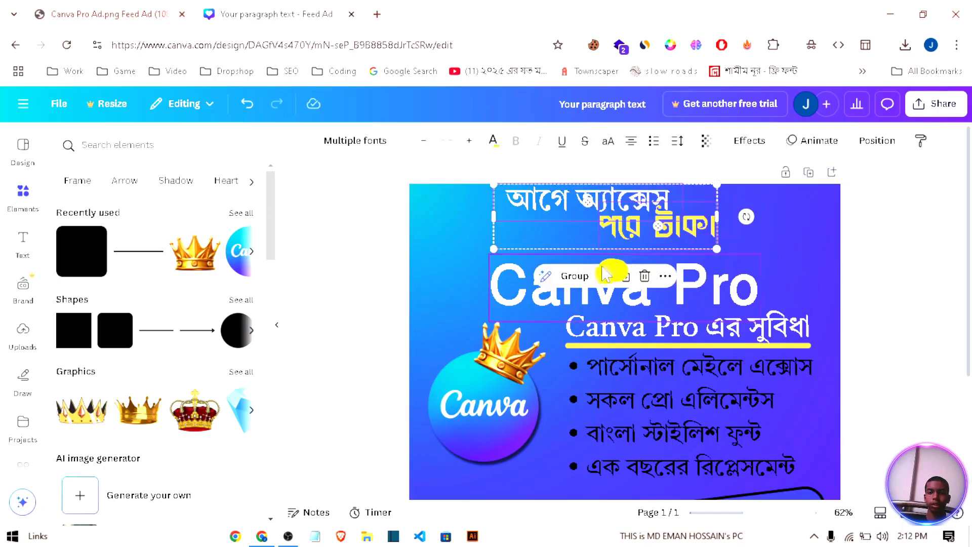
click(573, 275)
click(820, 257)
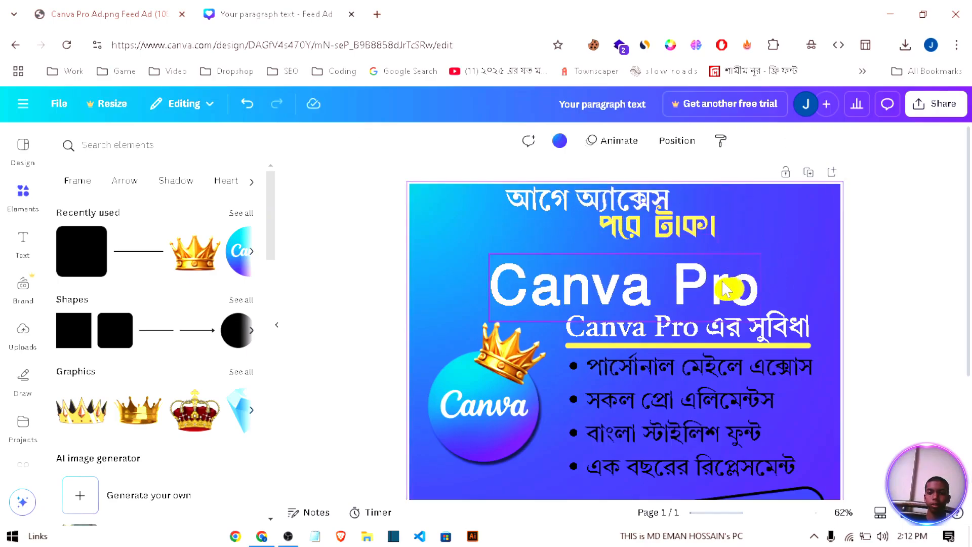
Step: Move the large Canva Pro title up beneath the headline, and shift the benefits heading and list up below it as one group
drag(729, 285, 701, 262)
click(849, 294)
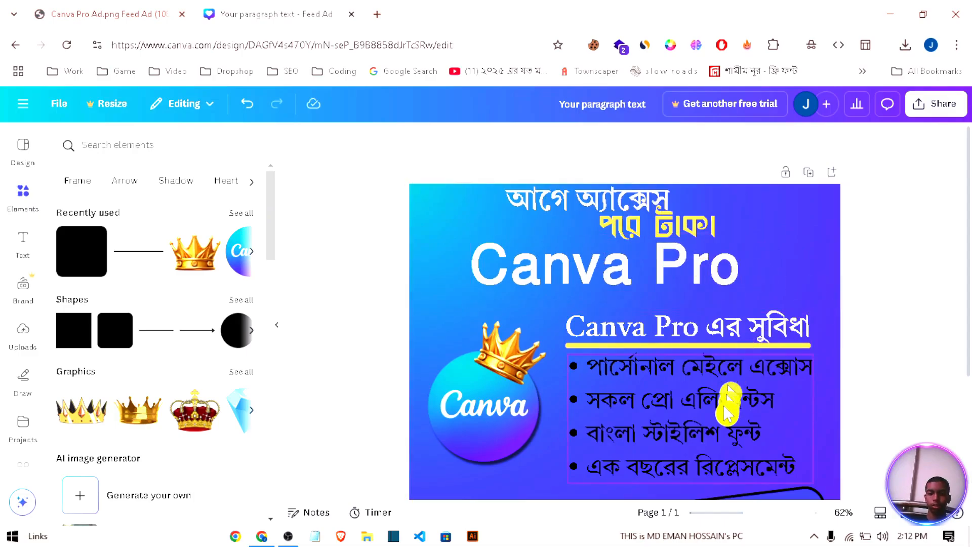
click(725, 354)
shift+click(766, 343)
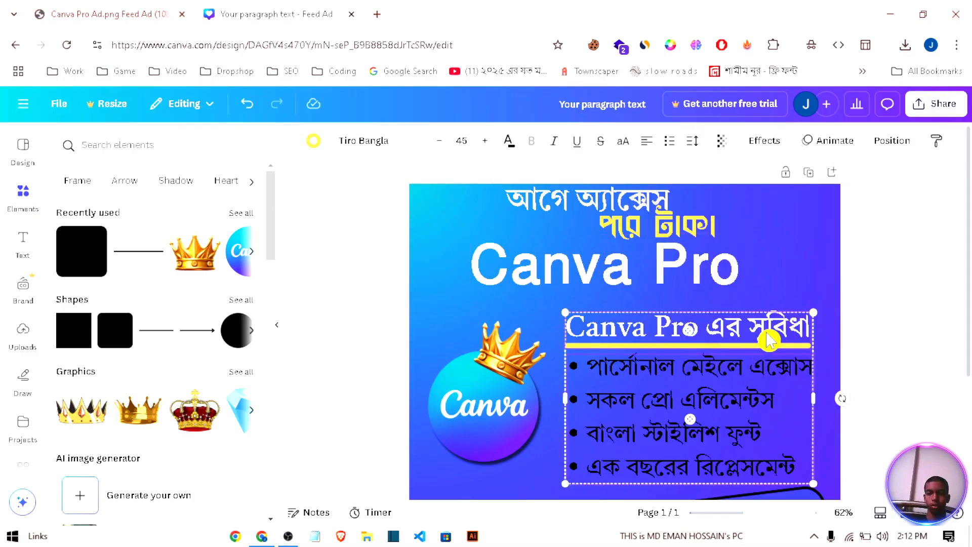
drag(734, 401, 738, 375)
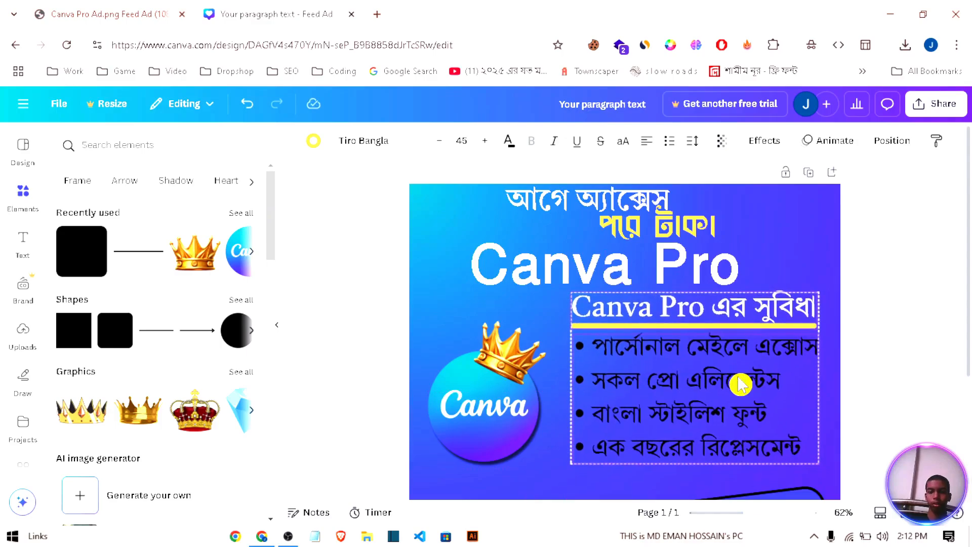
click(670, 267)
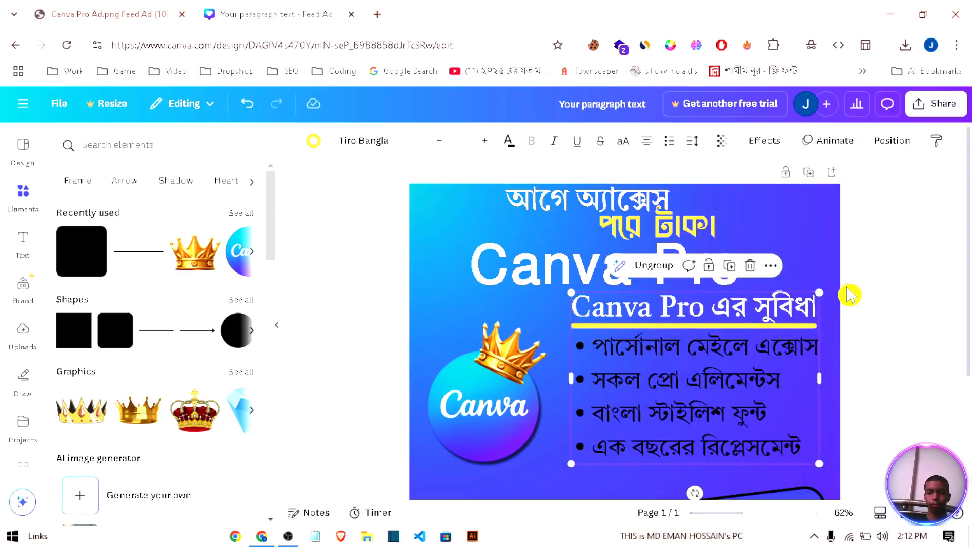
Step: Shift the crowned logo slightly up beside the benefits list and move the price box up closer beneath the list
mouse_move(500, 408)
mouse_down()
mouse_move(498, 384)
mouse_move(503, 399)
mouse_up()
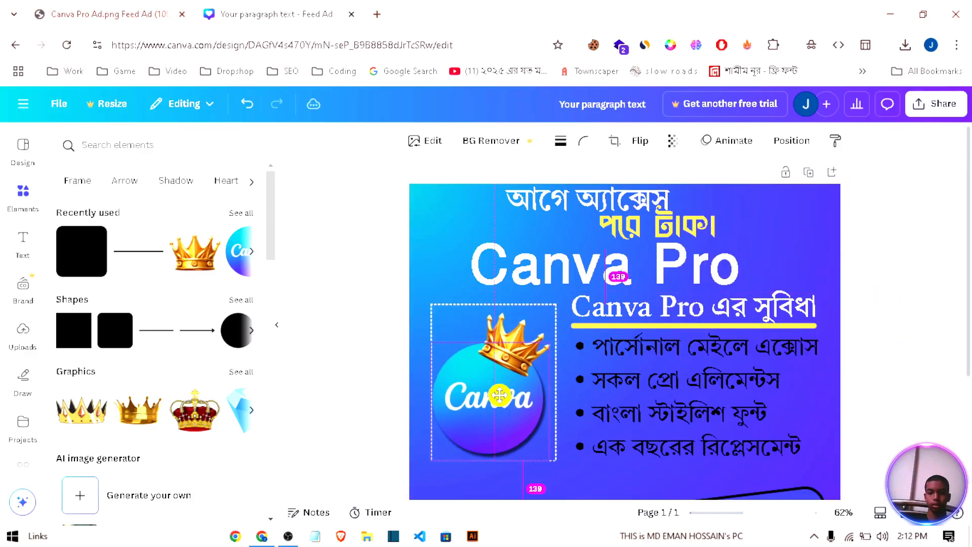
click(933, 369)
scroll(934, 370, down, 3)
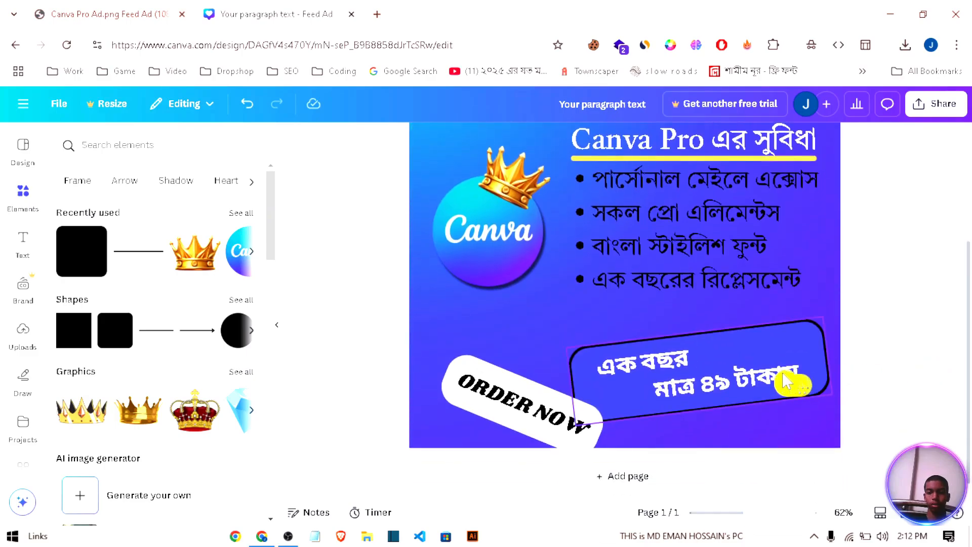
drag(788, 382, 782, 354)
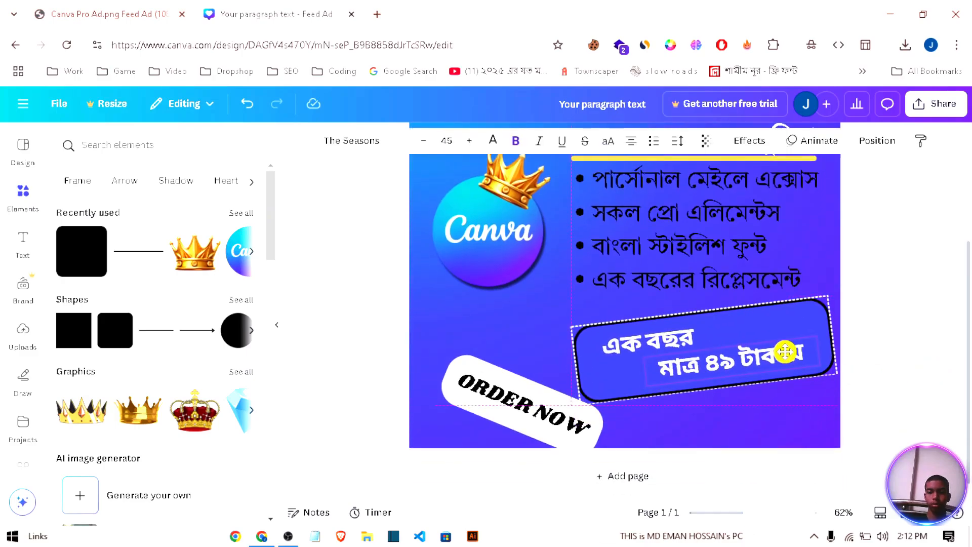
click(526, 416)
drag(477, 366, 442, 370)
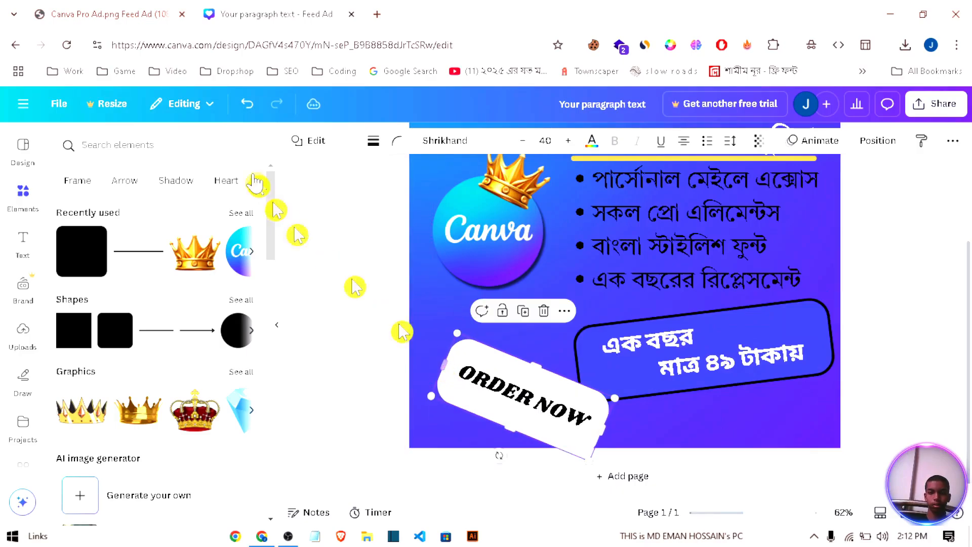
click(256, 113)
key(ctrl+y)
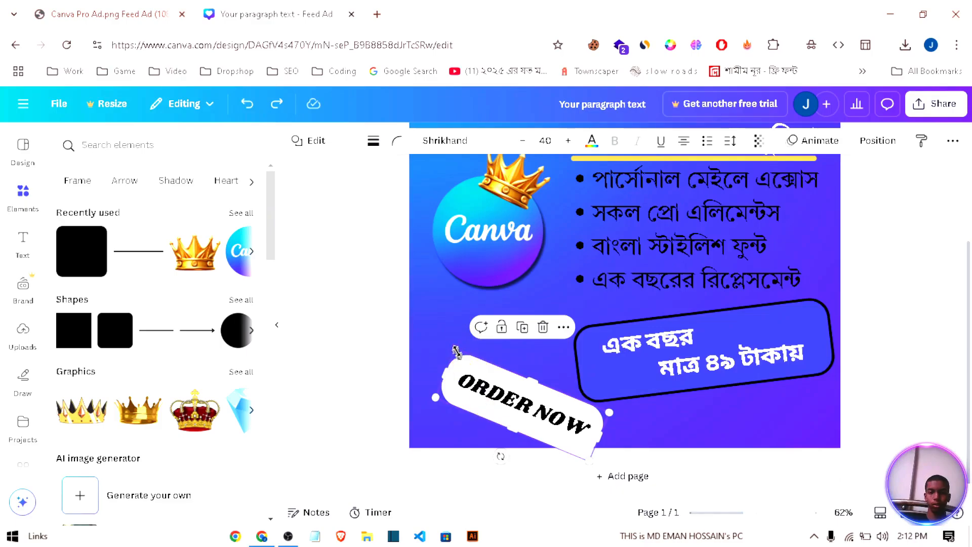
Step: Shrink the ORDER NOW button with its text at size 32, and place it with a gentler clockwise tilt clear of the price box
drag(456, 351, 478, 377)
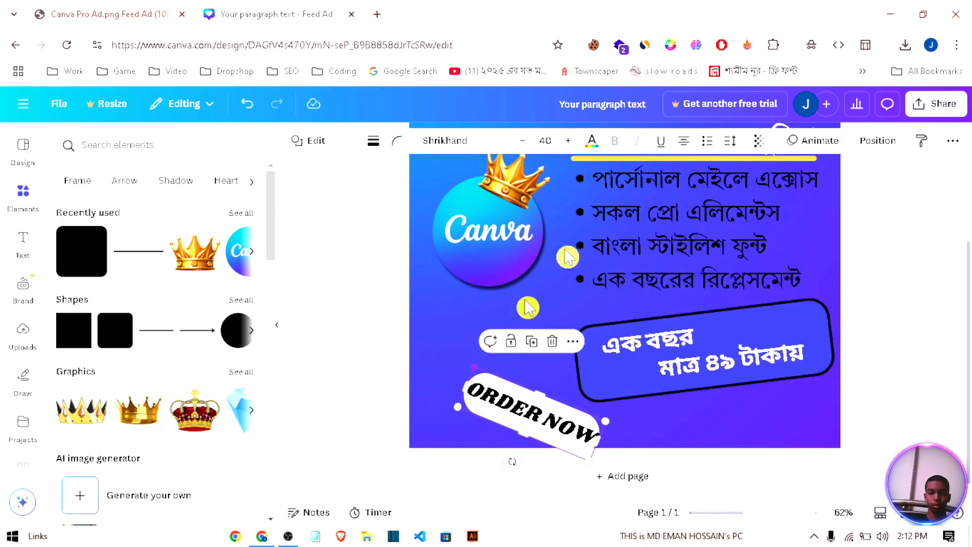
click(524, 141)
click(524, 141)
click(524, 141)
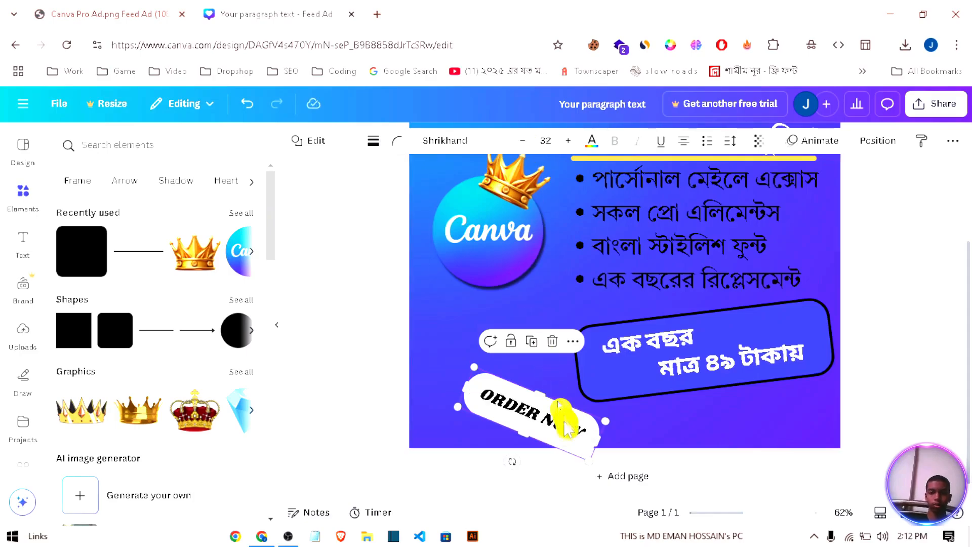
drag(514, 461, 521, 463)
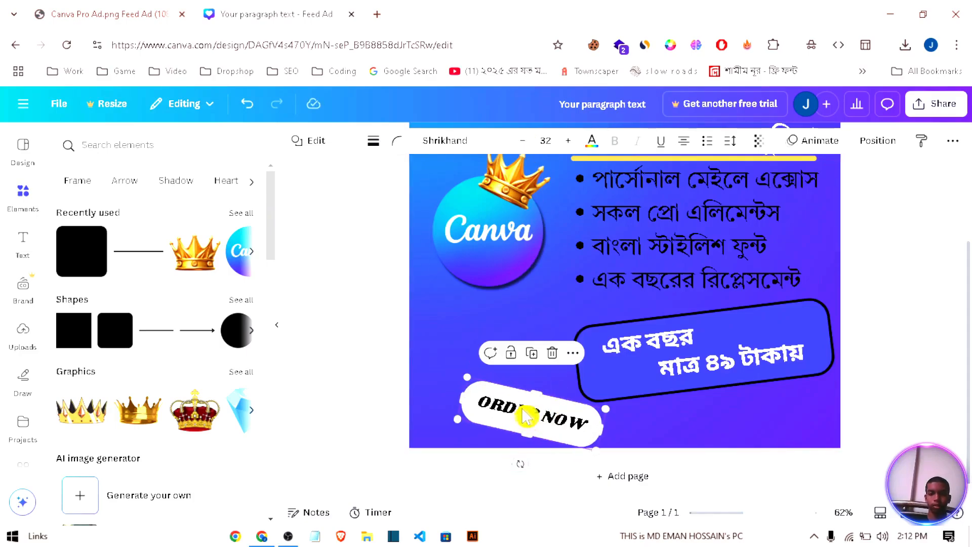
drag(527, 415, 496, 408)
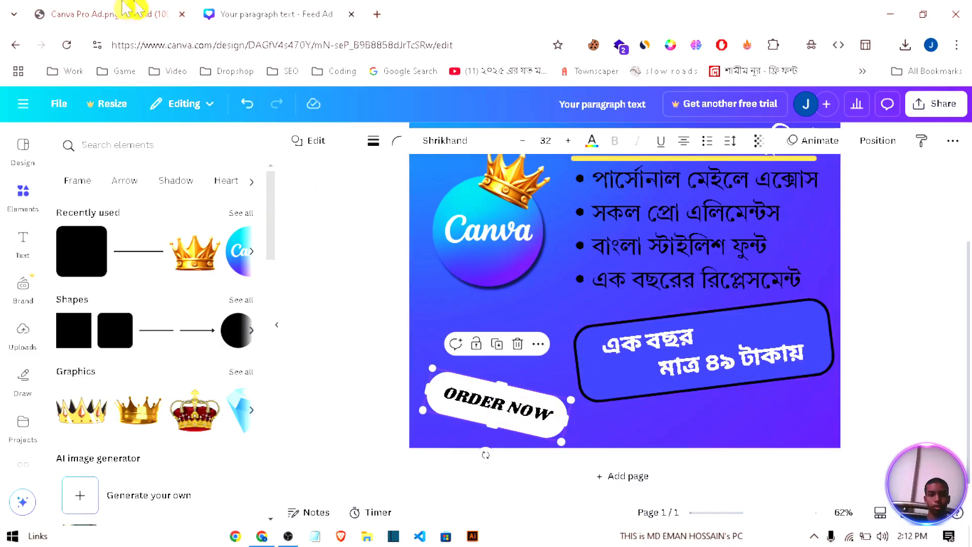
Step: Check the reference ad, rotate the price box group clockwise to about 16° and shift it slightly down and right
click(81, 10)
click(266, 9)
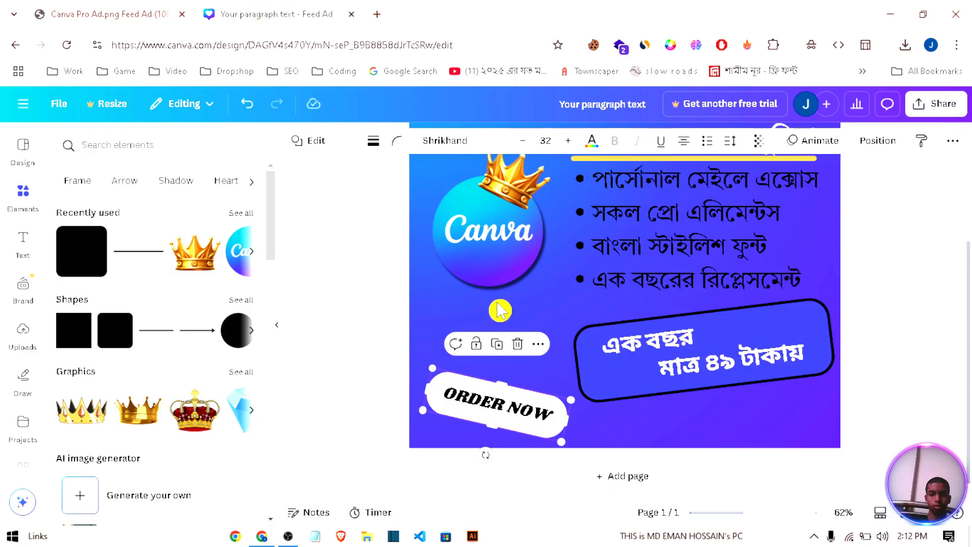
click(714, 382)
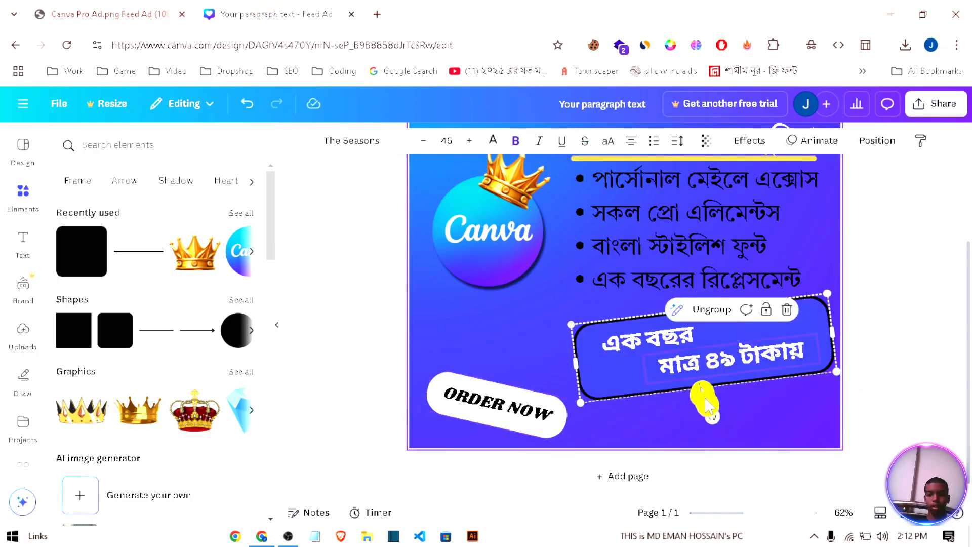
drag(712, 415, 684, 409)
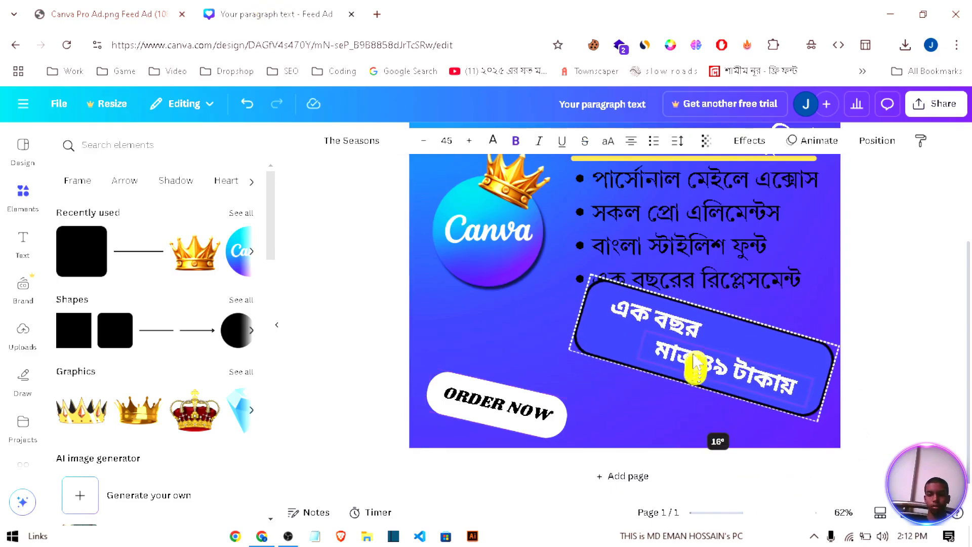
drag(696, 322, 708, 340)
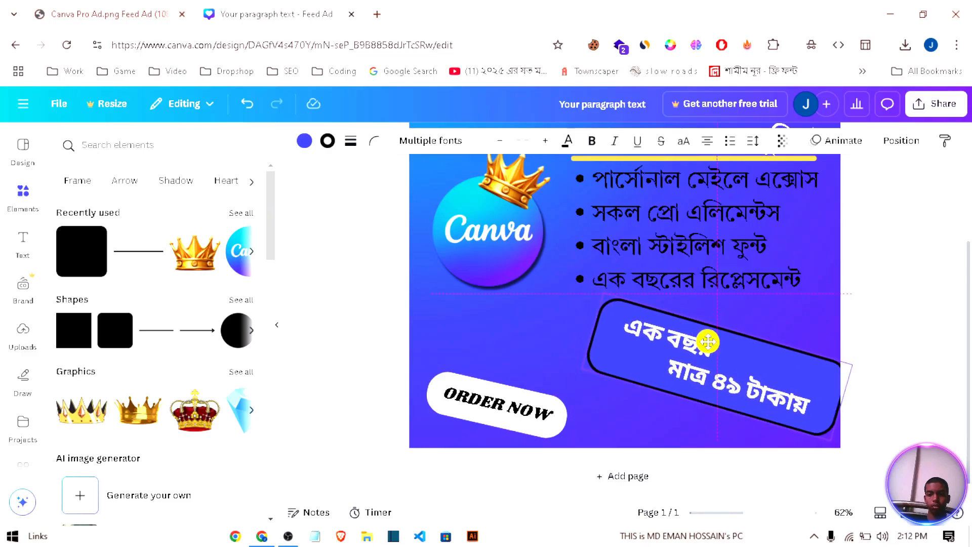
Step: Tilt the ORDER NOW button counterclockwise and move it up and right, closer to the price box
click(511, 412)
mouse_move(498, 458)
mouse_down()
mouse_move(508, 469)
mouse_move(506, 455)
mouse_up()
drag(505, 421, 522, 402)
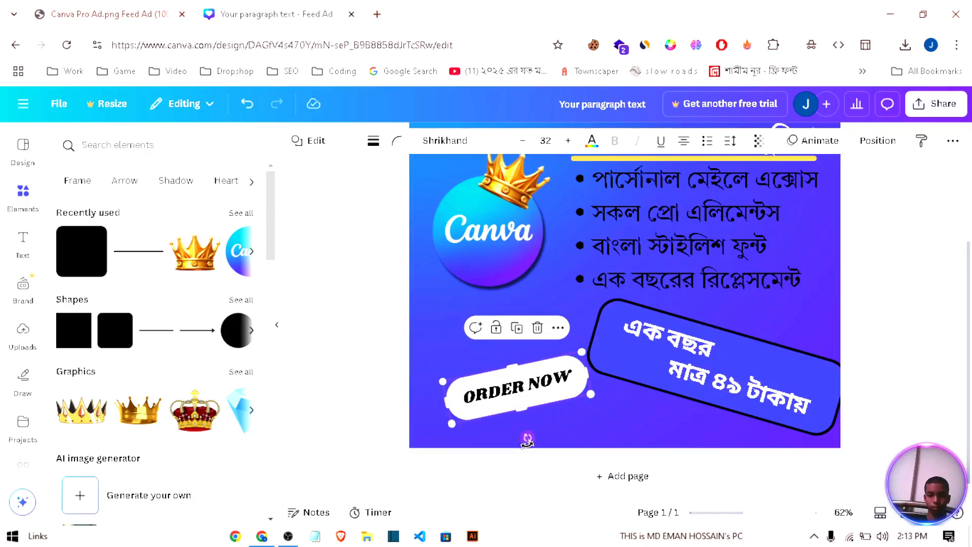
Step: Tilt the ORDER NOW button slightly further counterclockwise and nudge the price box group a little up and left
drag(527, 441, 532, 446)
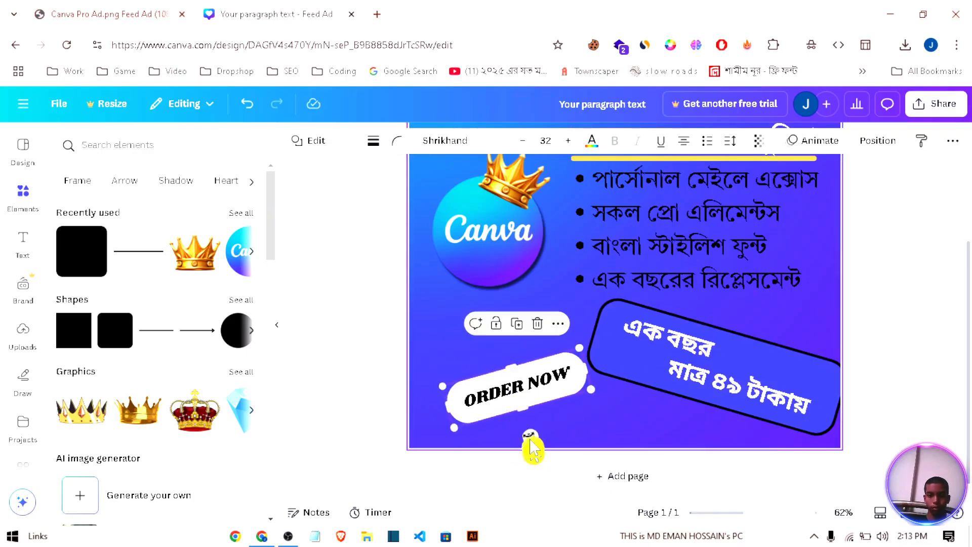
click(863, 359)
drag(809, 385, 803, 373)
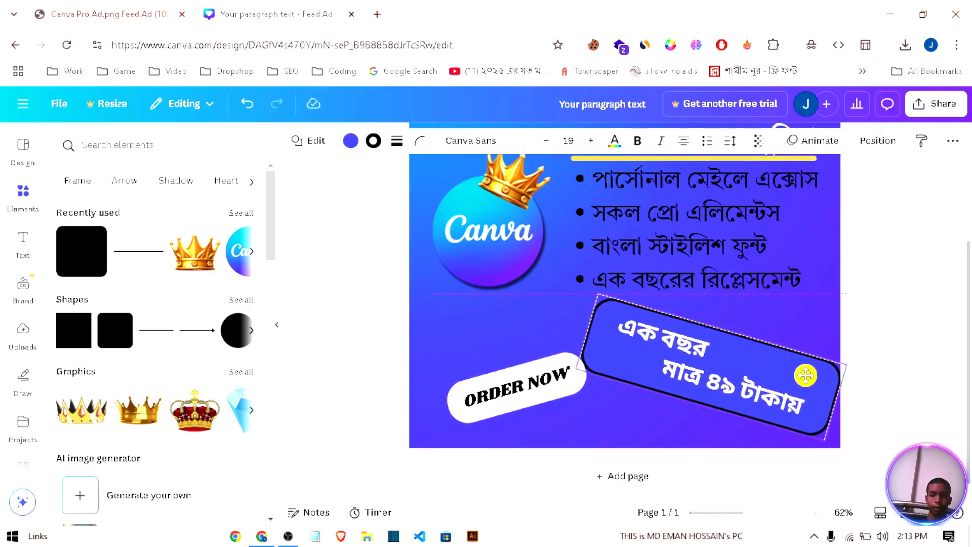
click(885, 355)
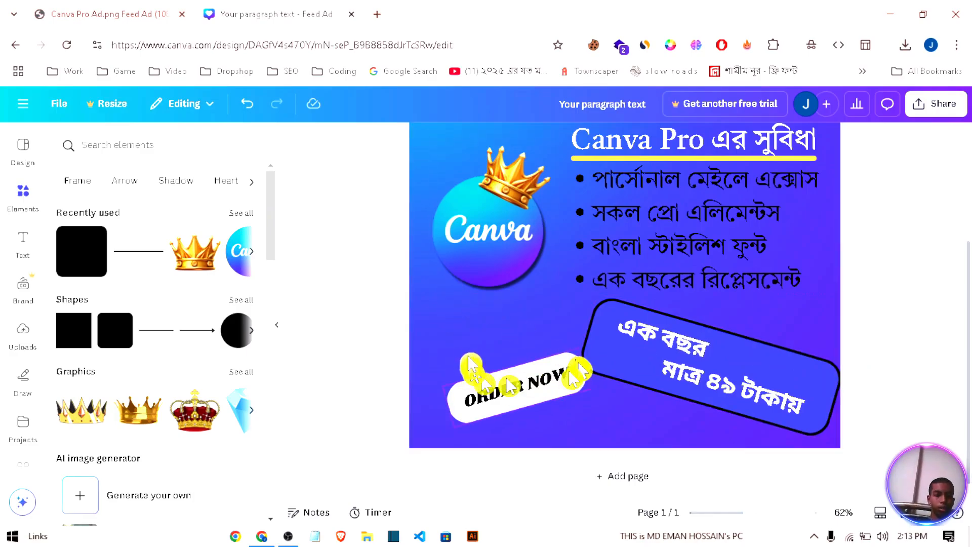
Step: Check the LIMITED OFFER badge in the reference ad, add a parallelogram shape to the design and fill it black
click(175, 12)
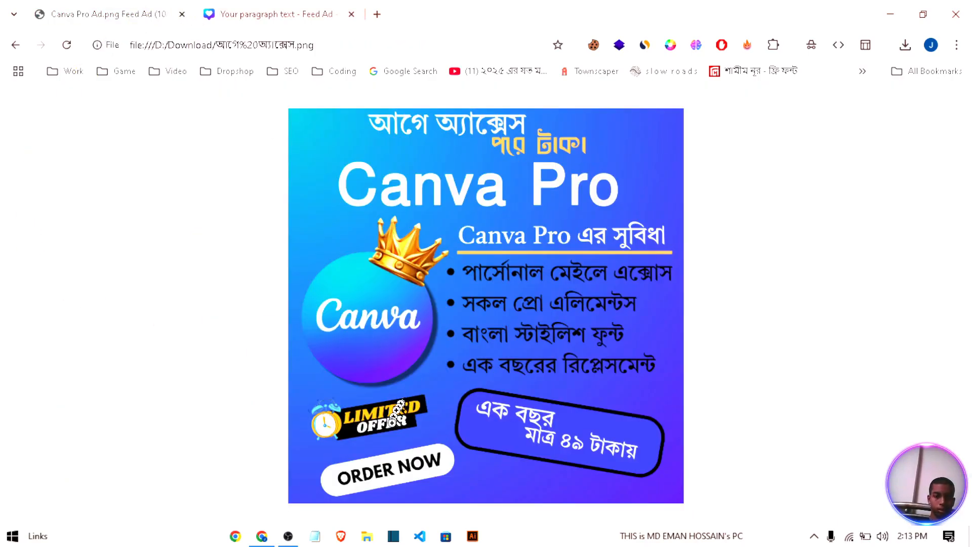
click(292, 10)
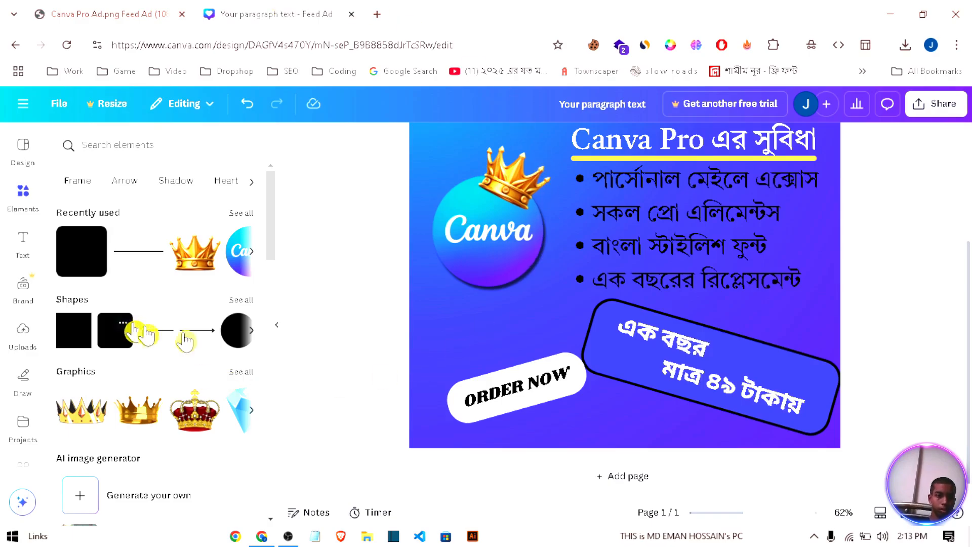
click(241, 309)
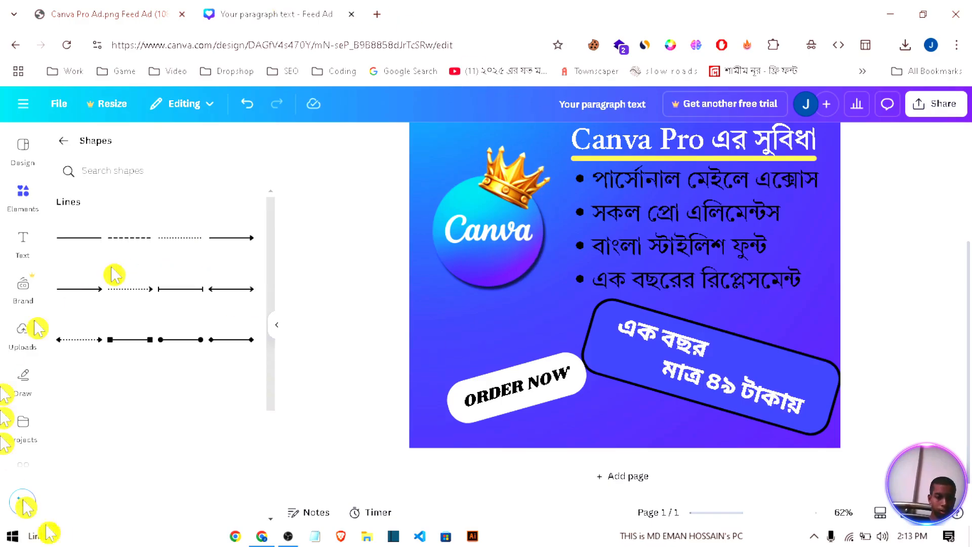
scroll(193, 397, down, 3)
scroll(193, 397, down, 5)
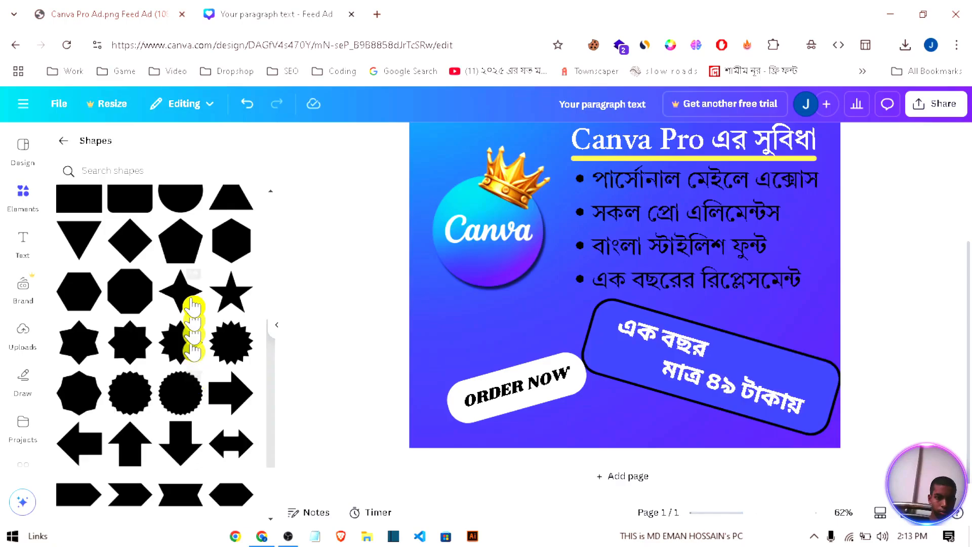
scroll(187, 385, down, 3)
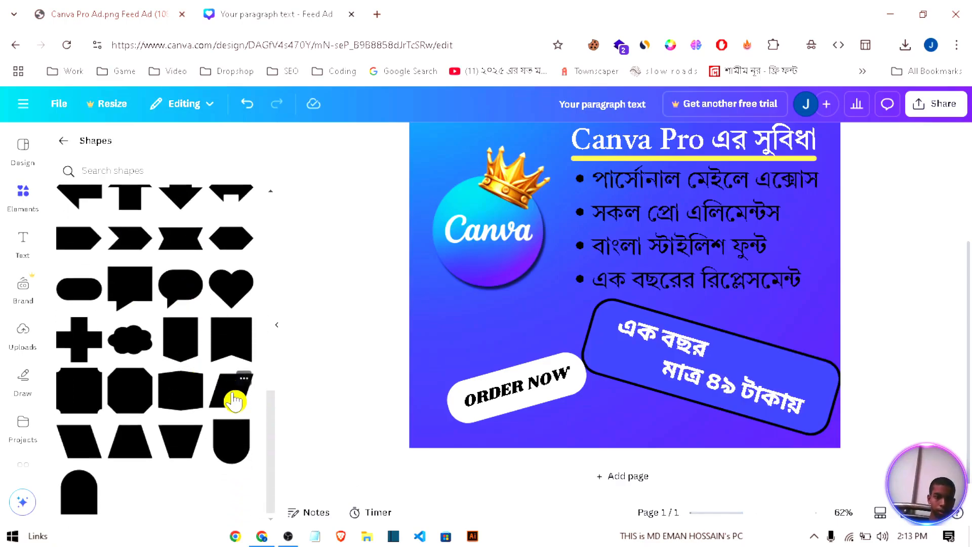
click(234, 401)
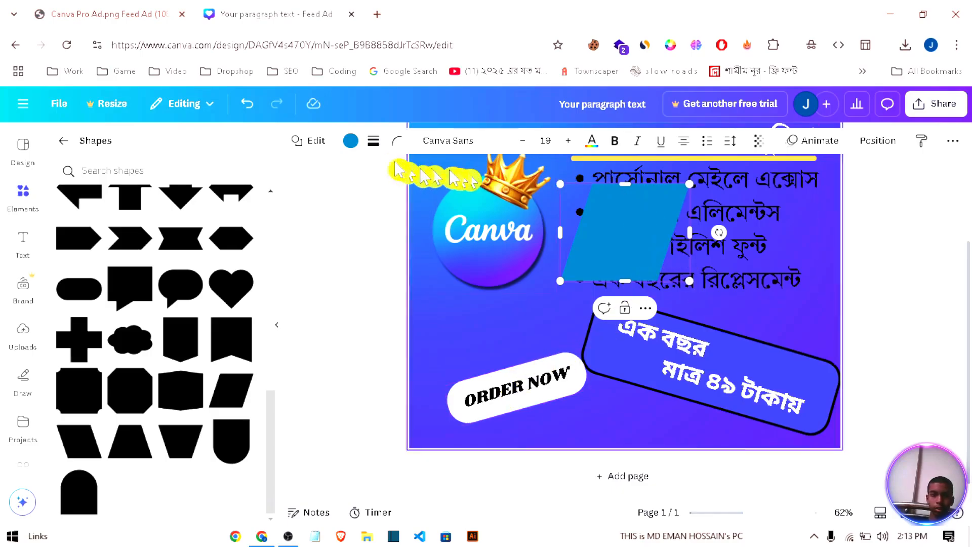
click(349, 145)
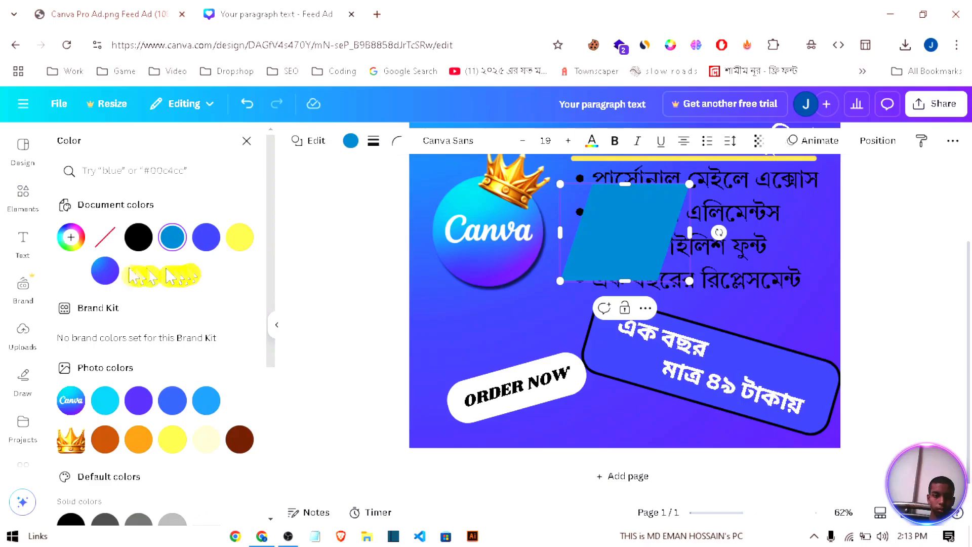
click(138, 238)
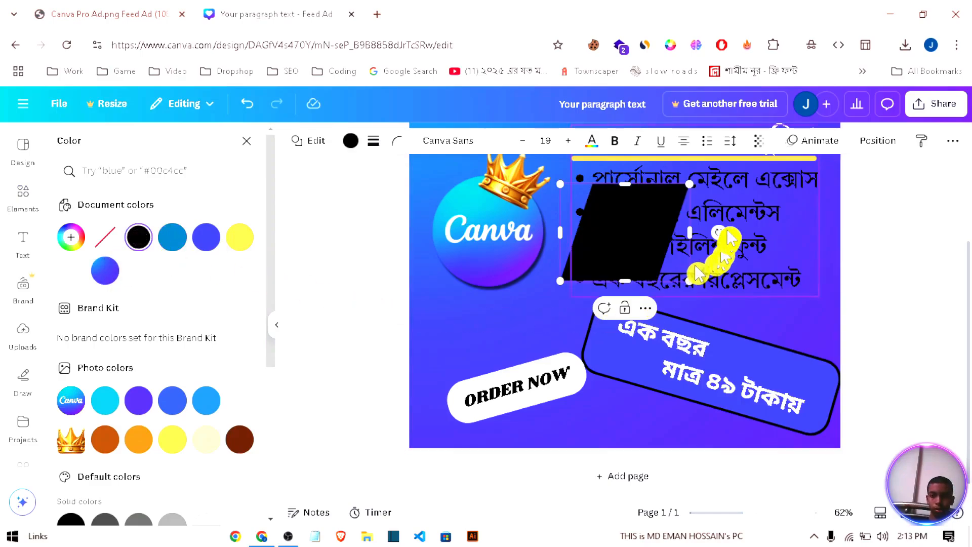
Step: Rotate and reshape the black parallelogram into a long, thin, nearly horizontal bar with slanted ends
drag(711, 263, 627, 230)
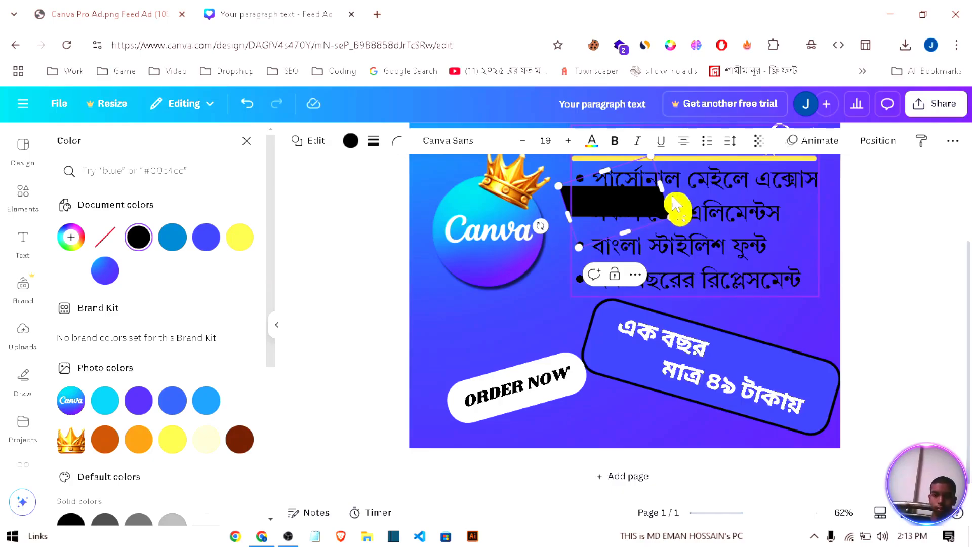
drag(661, 187, 722, 184)
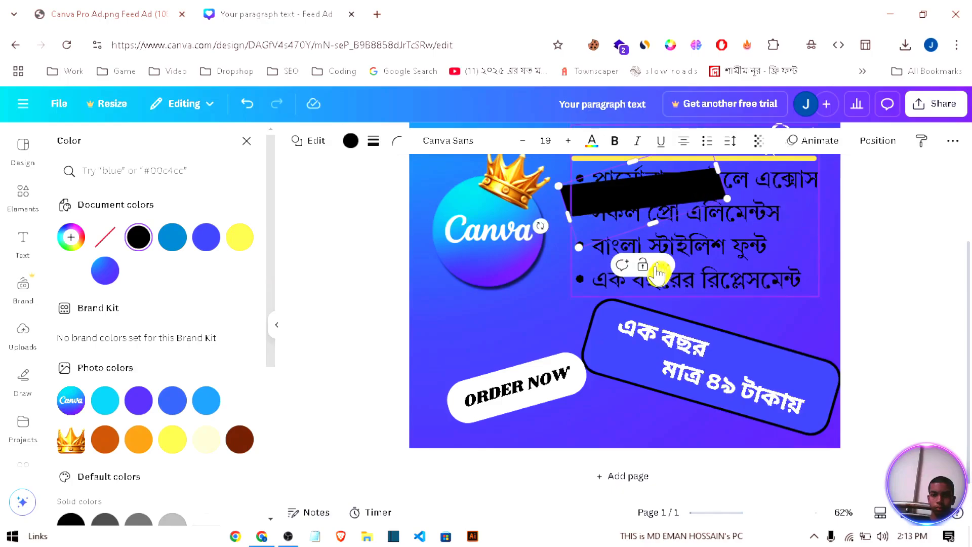
drag(540, 225, 780, 174)
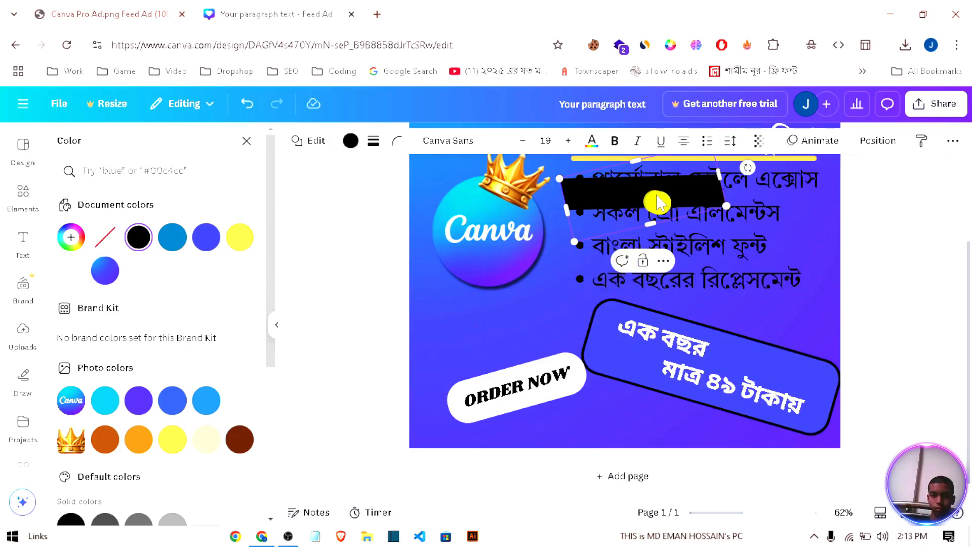
click(877, 254)
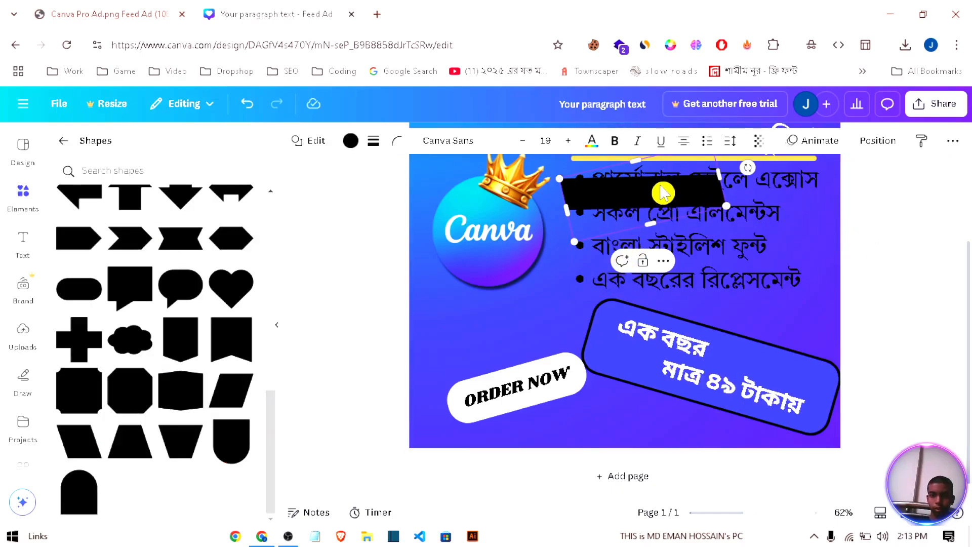
Step: Place the black bar between the Canva logo and the ORDER NOW button and shrink it slightly to clear the price box
drag(663, 193, 534, 312)
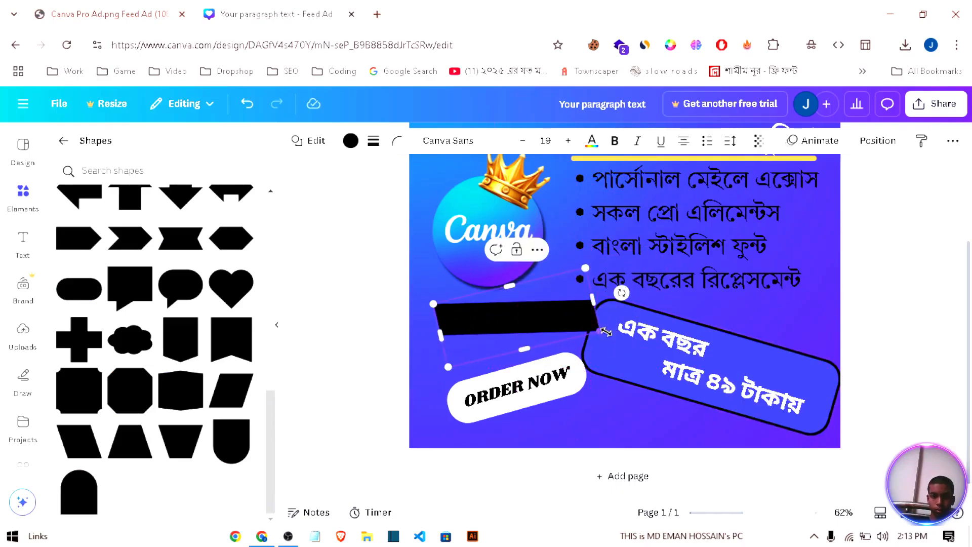
click(610, 339)
click(595, 328)
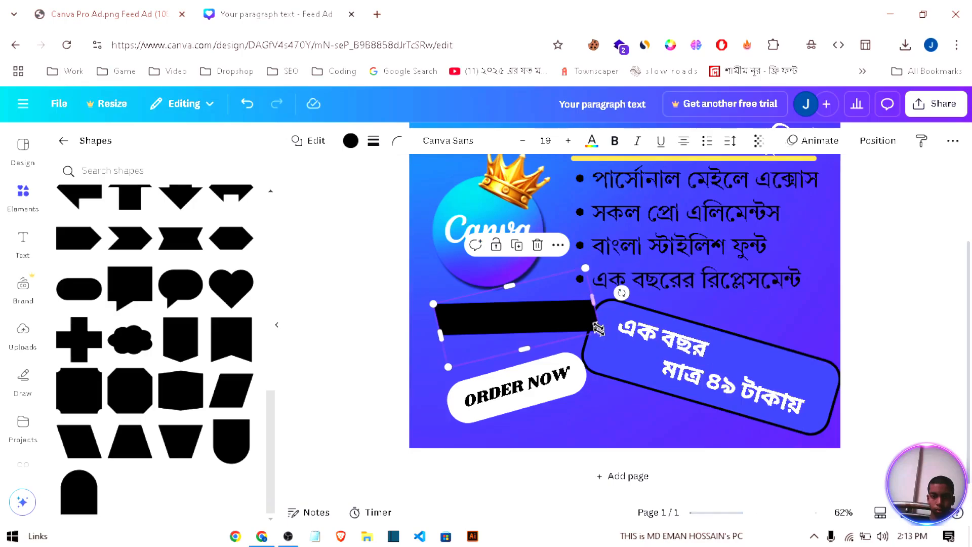
mouse_move(599, 327)
mouse_down()
mouse_move(616, 325)
mouse_move(584, 324)
mouse_up()
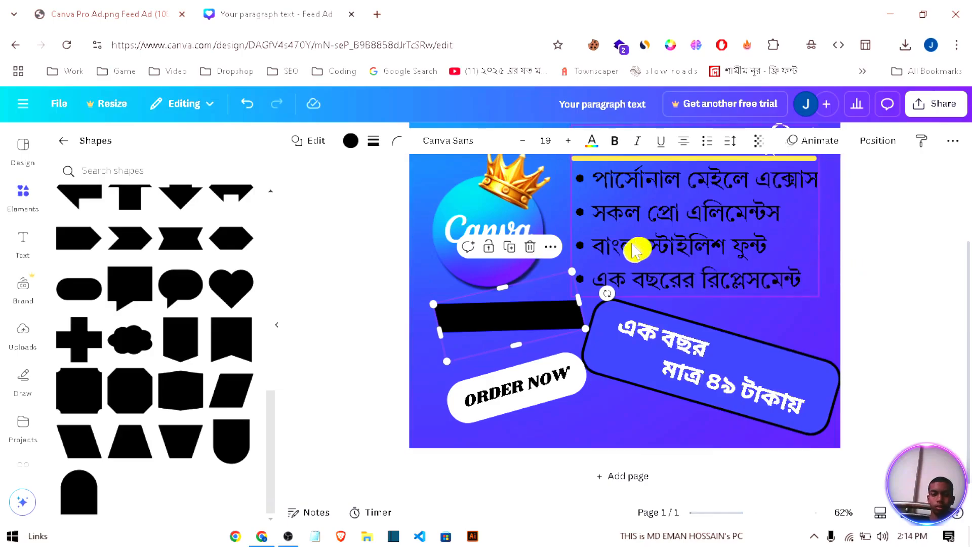
Step: Cut the black bar from the ad and paste it onto a newly added second page
key(Delete)
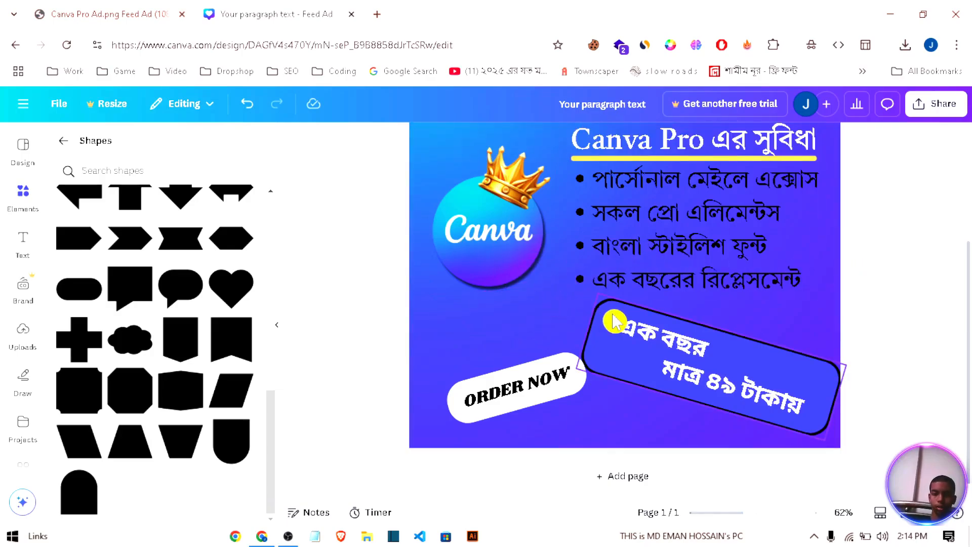
click(627, 477)
key(ctrl+v)
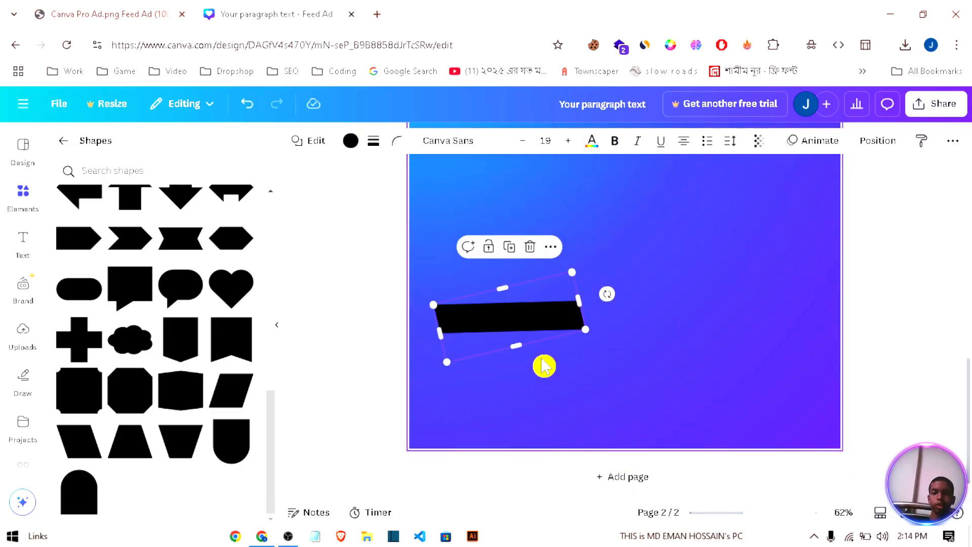
Step: Move the black bar up and right on page 2 and tilt it slightly further counterclockwise
click(658, 354)
drag(535, 329, 571, 243)
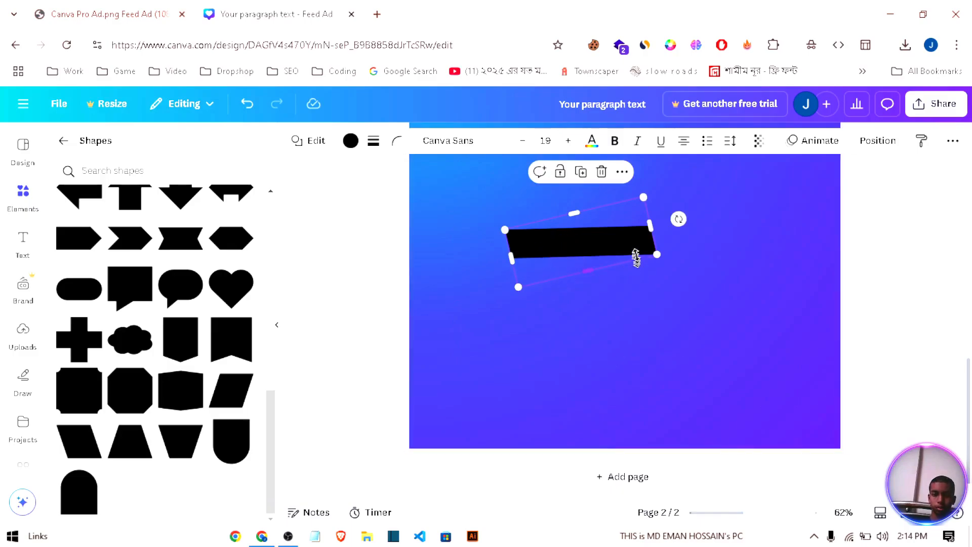
drag(679, 218, 677, 205)
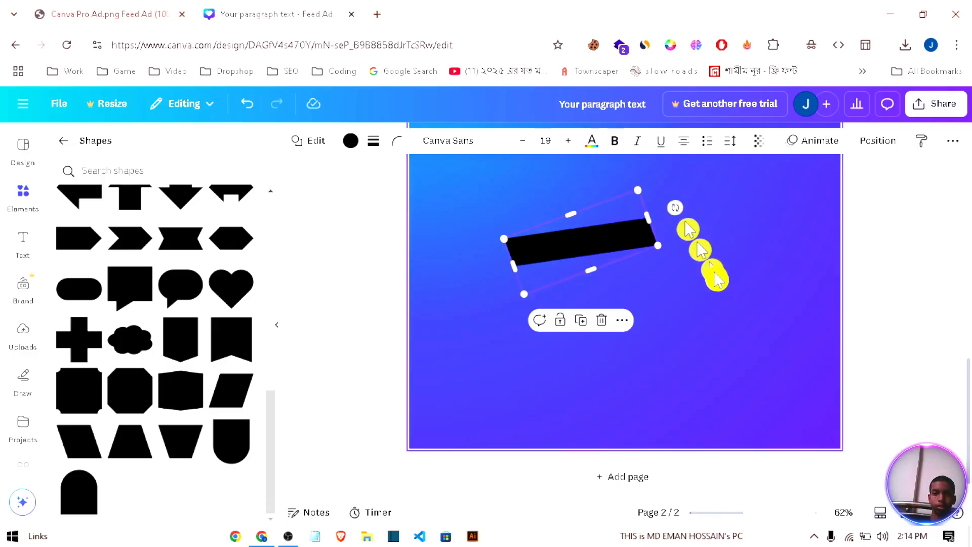
click(712, 275)
click(572, 239)
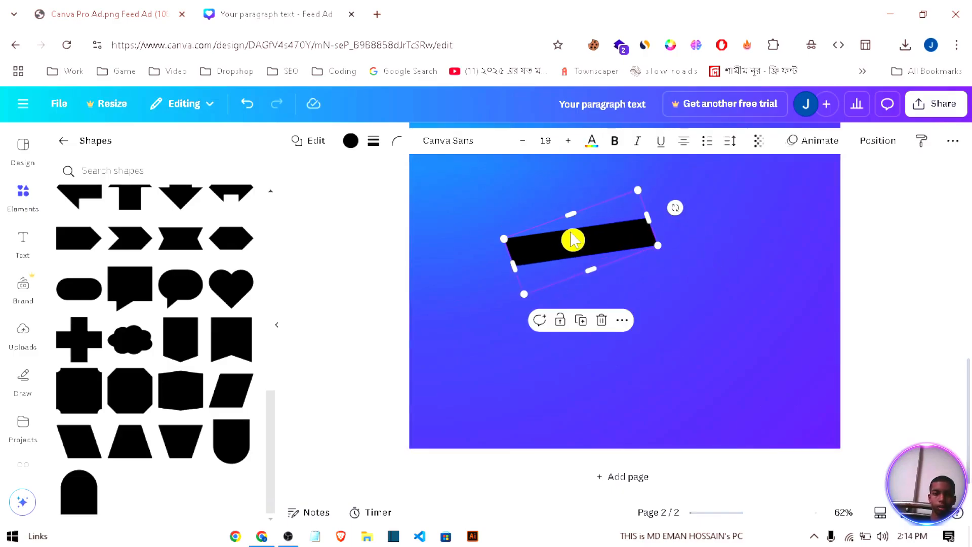
Step: Duplicate the black bar and fit a slightly shorter copy directly beneath the original to form a stepped two-line banner
click(590, 320)
drag(592, 271, 569, 269)
drag(502, 280, 516, 275)
click(739, 280)
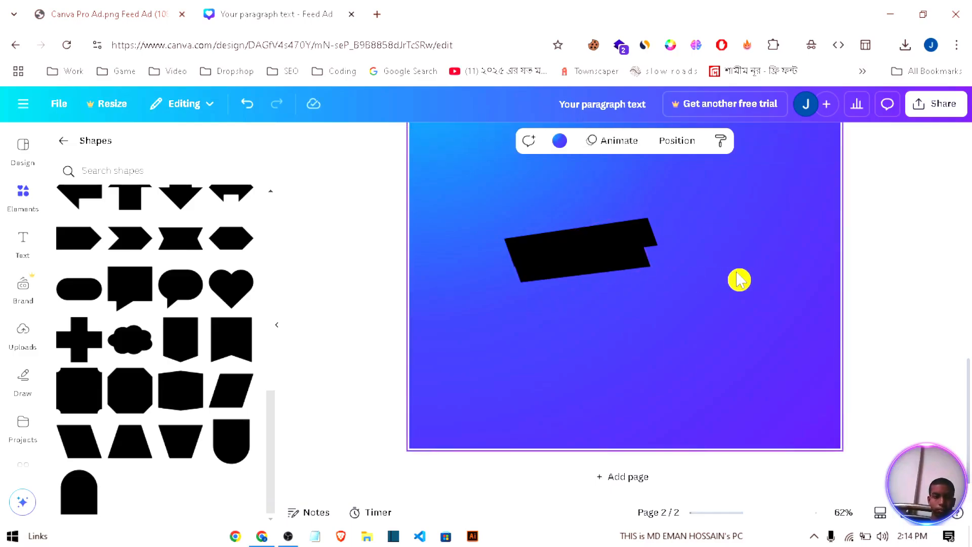
Step: Search the elements for CLOCK graphics and insert the yellow alarm clock with blue bells
click(62, 142)
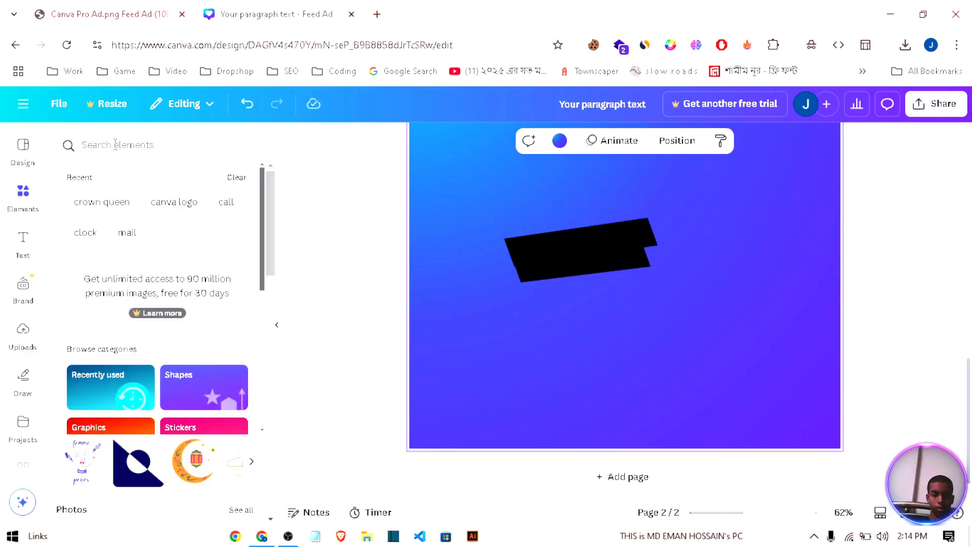
click(115, 145)
text(CLOCK)
key(Return)
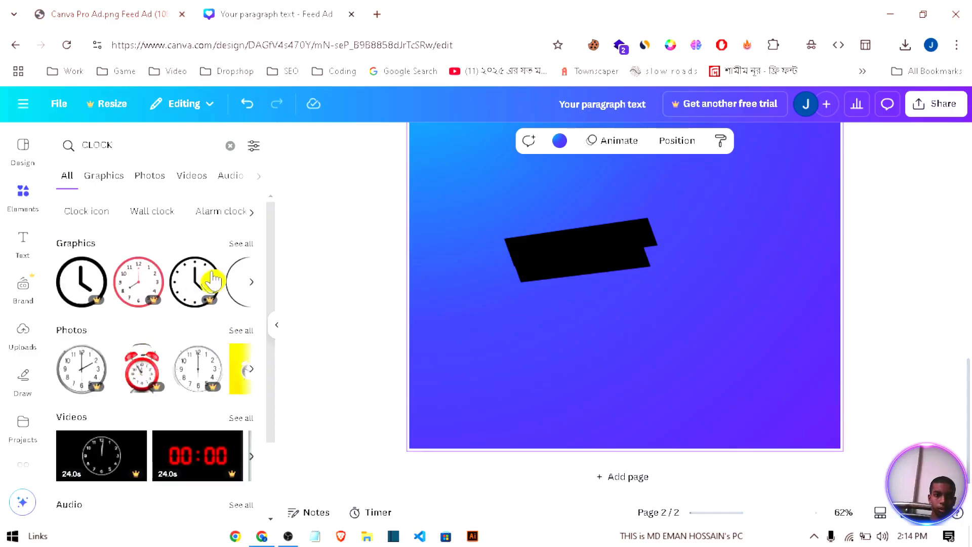
click(106, 177)
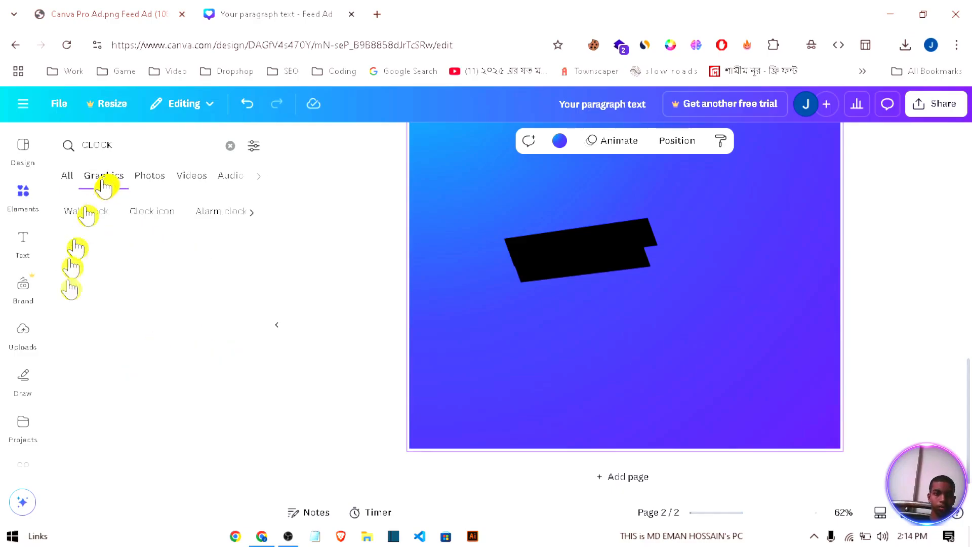
scroll(202, 329, down, 3)
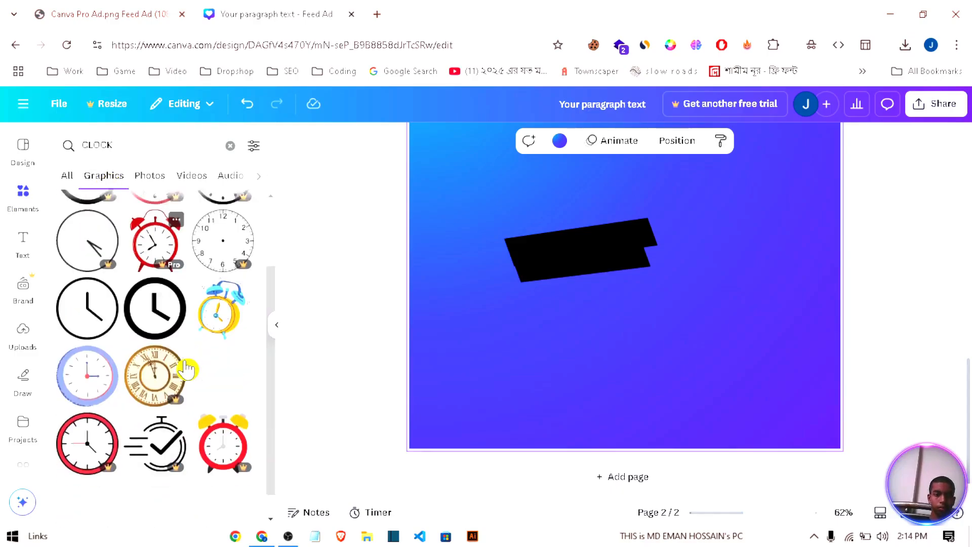
click(245, 285)
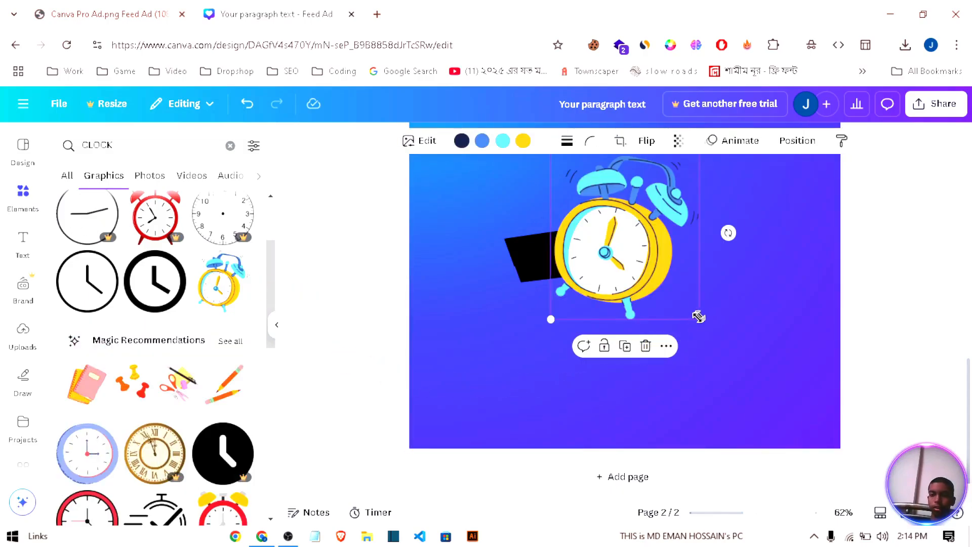
Step: Shrink the alarm clock to about the banner's height and place it over the banner's left end
drag(699, 319, 537, 263)
drag(511, 292, 534, 299)
drag(506, 236, 506, 252)
click(685, 296)
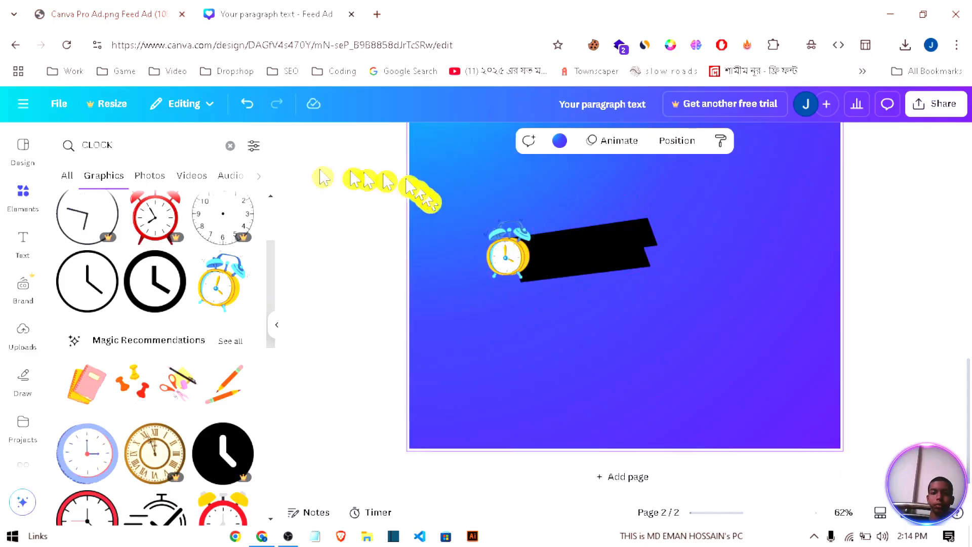
Step: Add a text box reading LIMITED on the second page
click(24, 237)
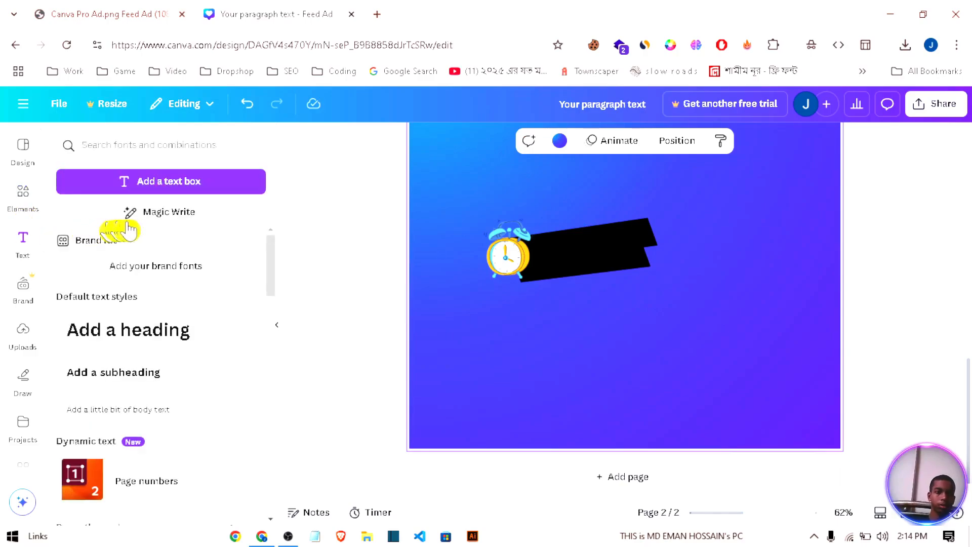
click(147, 191)
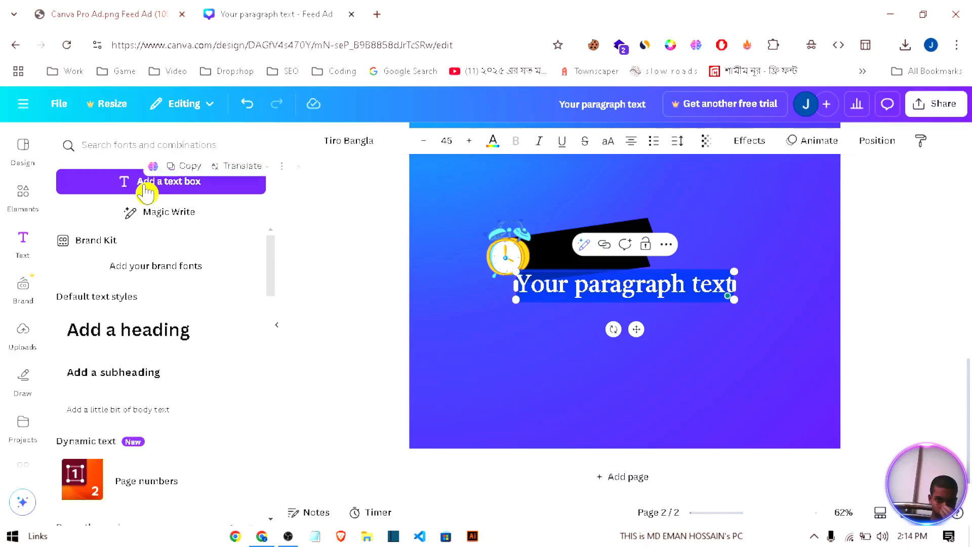
text(LIM)
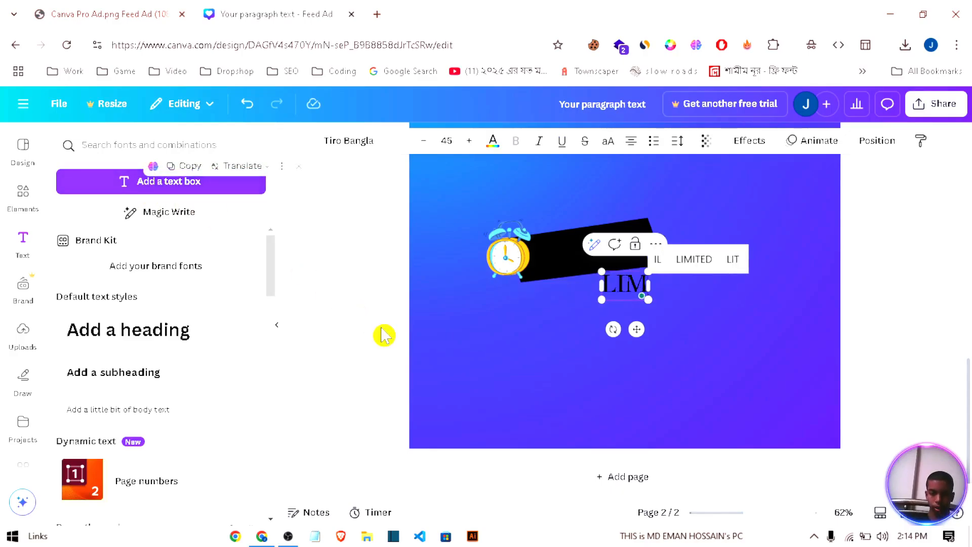
text(ITED)
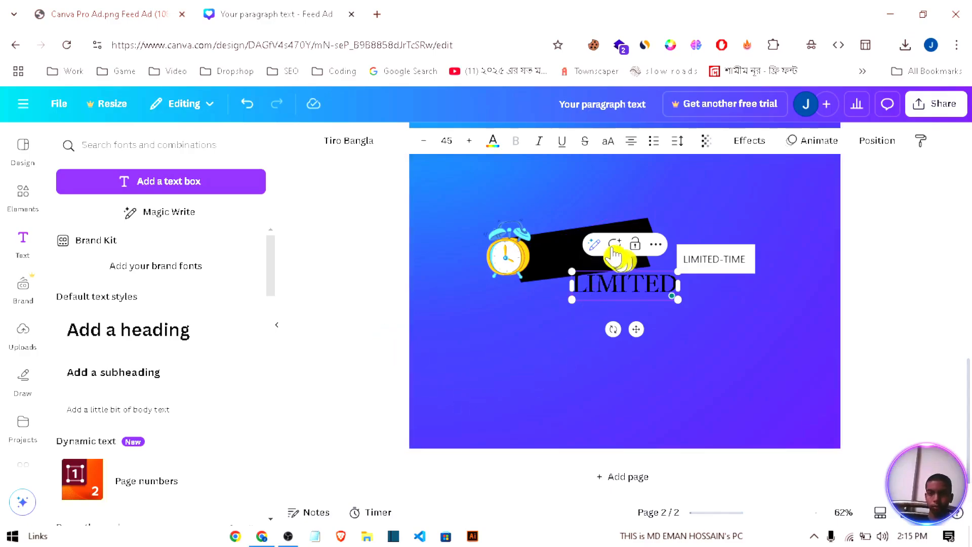
click(639, 275)
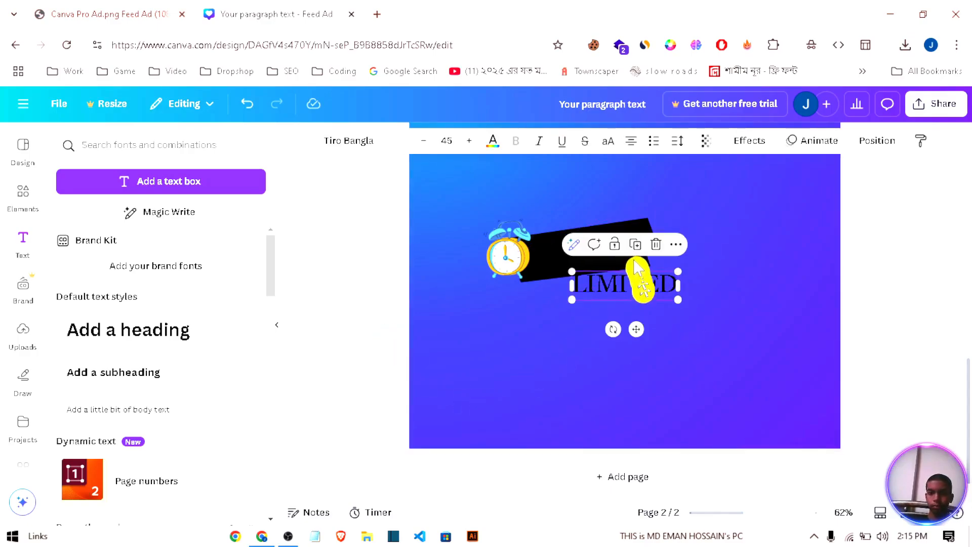
Step: Duplicate the LIMITED text, change the copy to OFFER and place it directly beneath LIMITED
drag(630, 283, 650, 306)
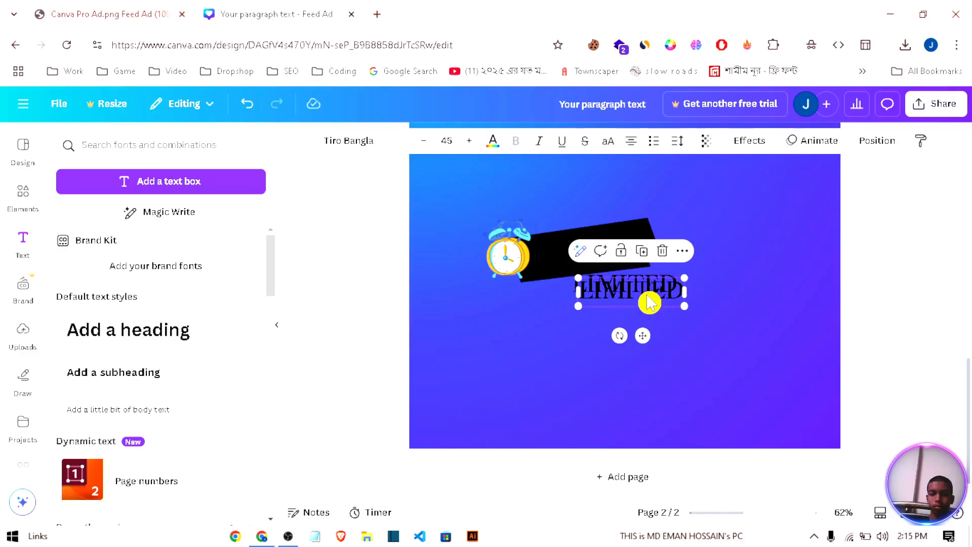
double_click(647, 297)
text(OF)
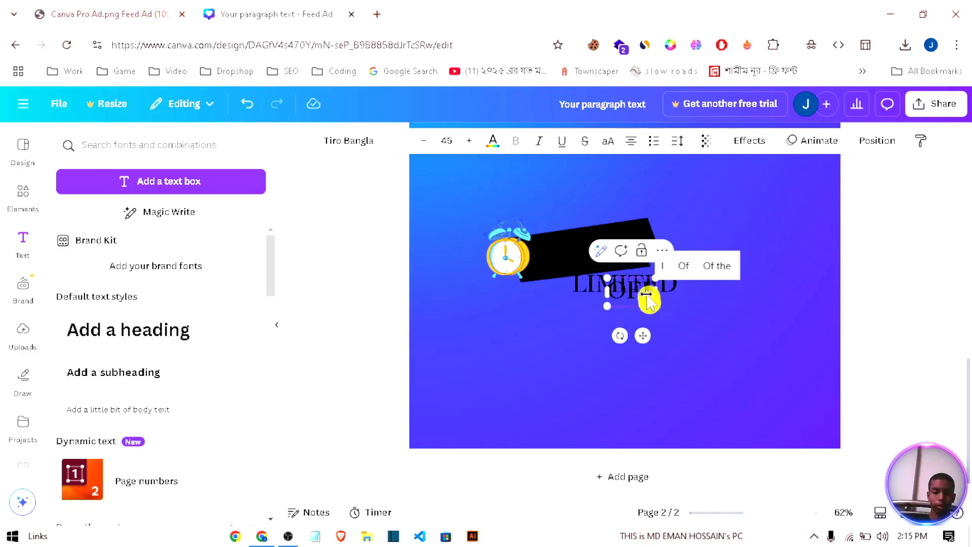
text(FER)
click(683, 328)
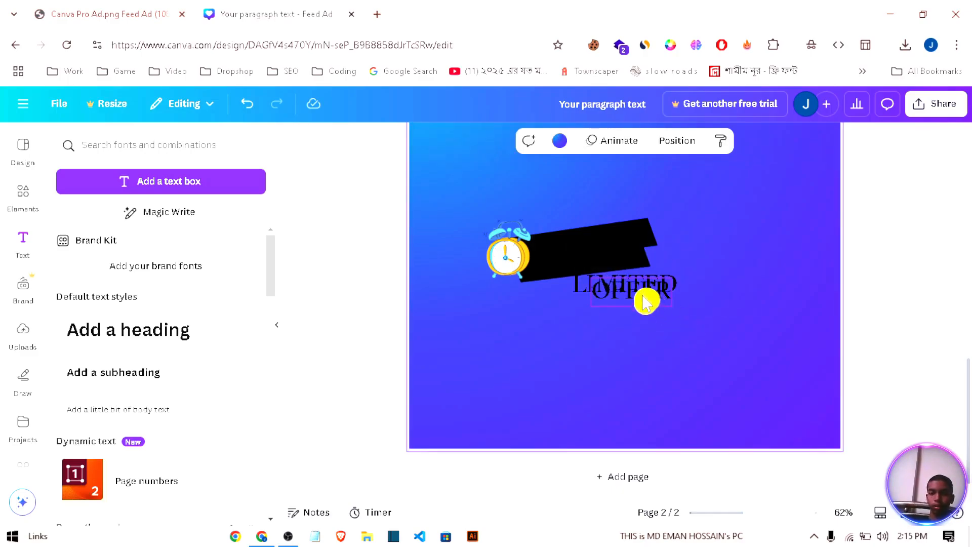
drag(646, 302, 644, 334)
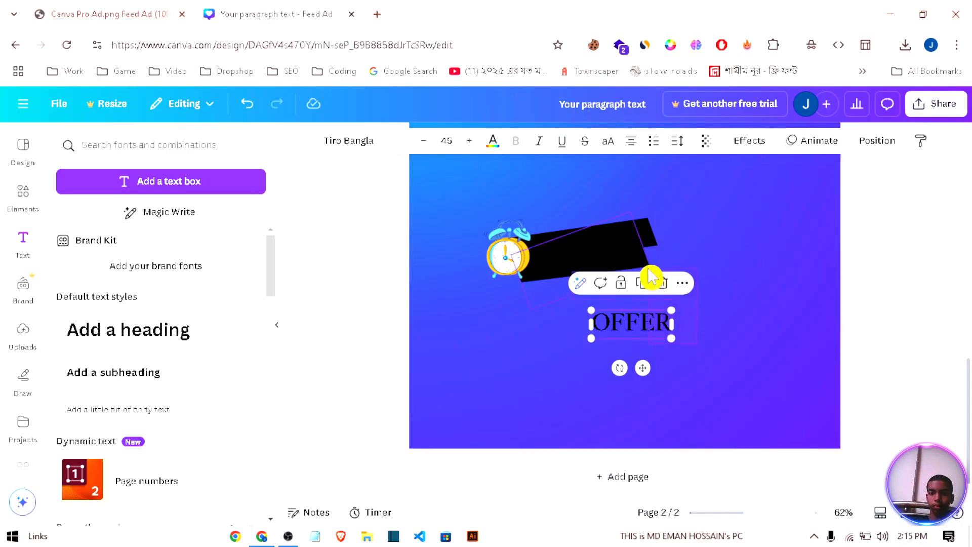
Step: Set the font of both the LIMITED and OFFER texts to Shrikhand
drag(649, 269, 649, 269)
click(728, 315)
drag(659, 347, 666, 270)
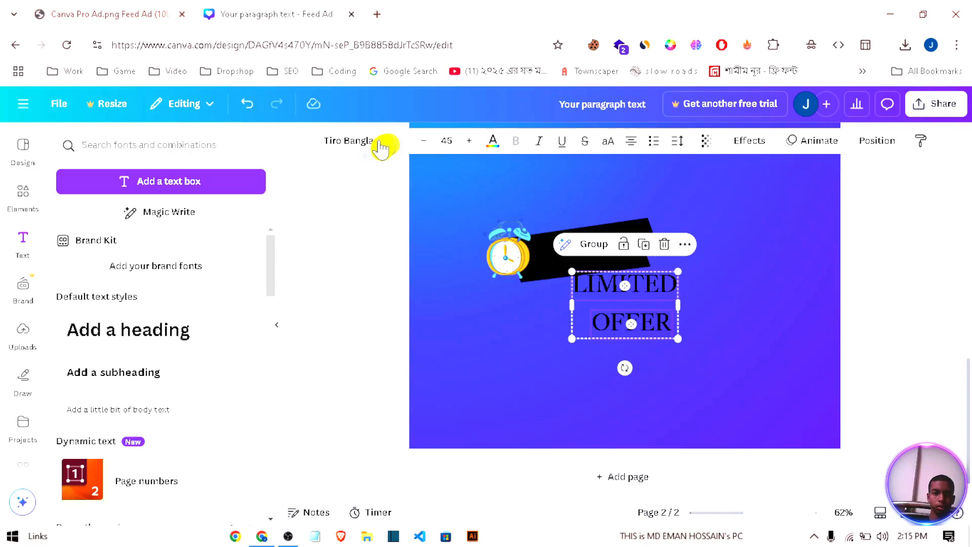
click(362, 151)
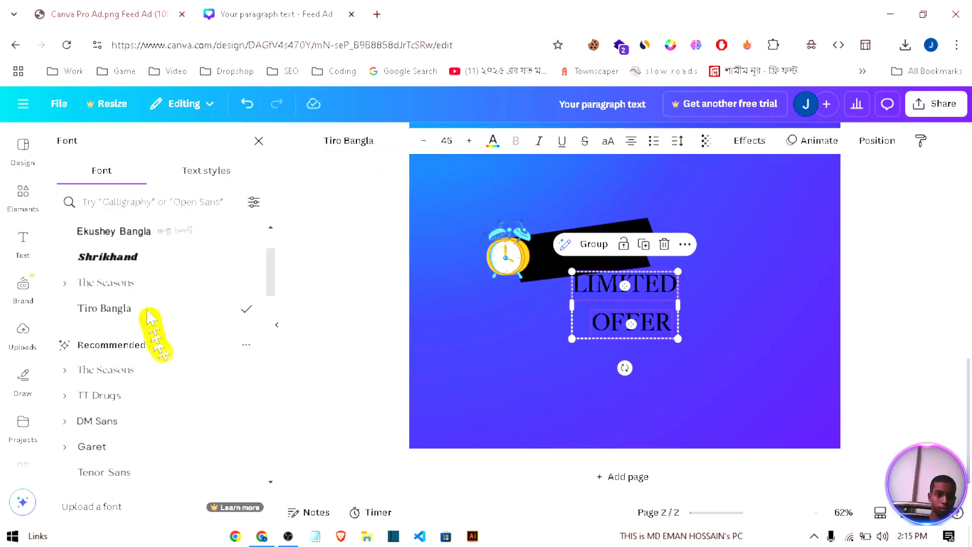
click(135, 261)
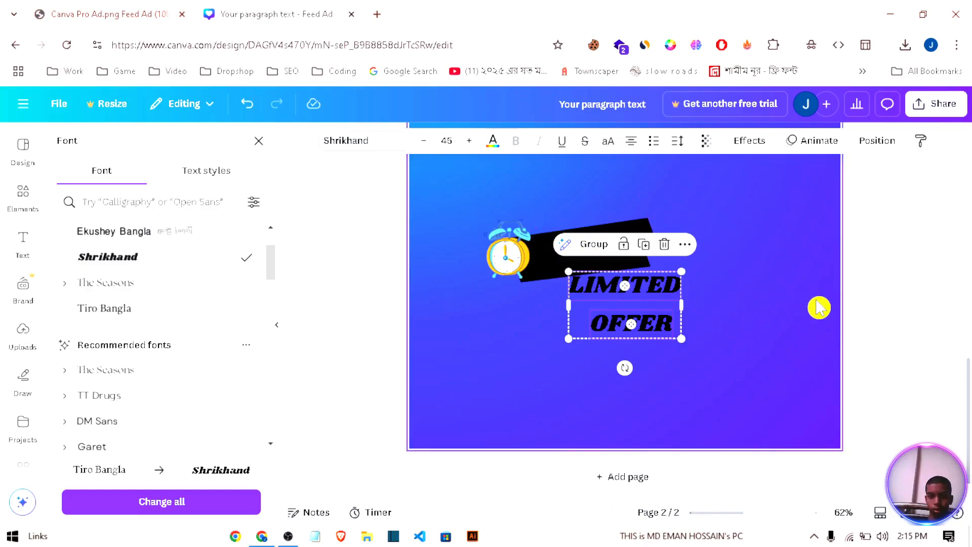
Step: Recolor LIMITED golden yellow, tilt it to the banner's angle and fit it at size 39.6 on the upper black bar
click(689, 292)
click(663, 287)
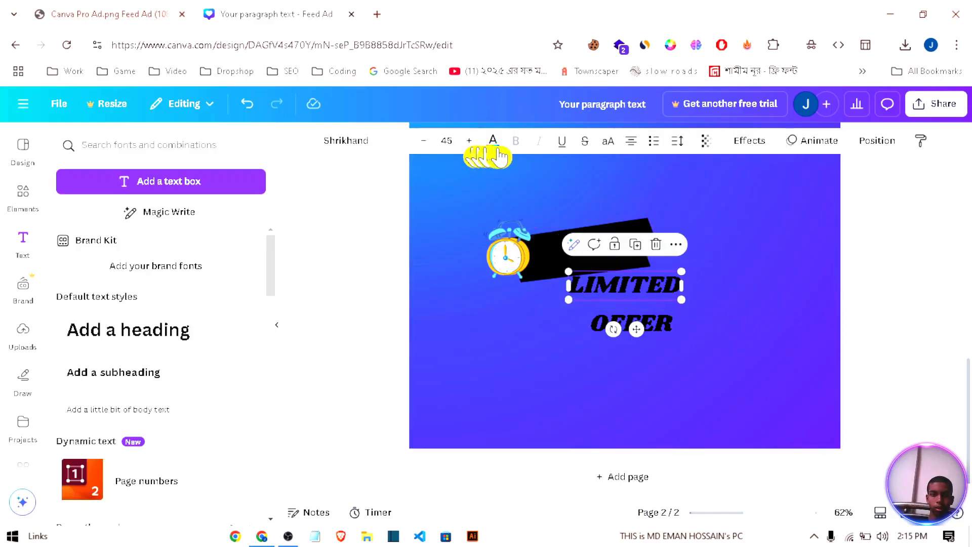
click(493, 141)
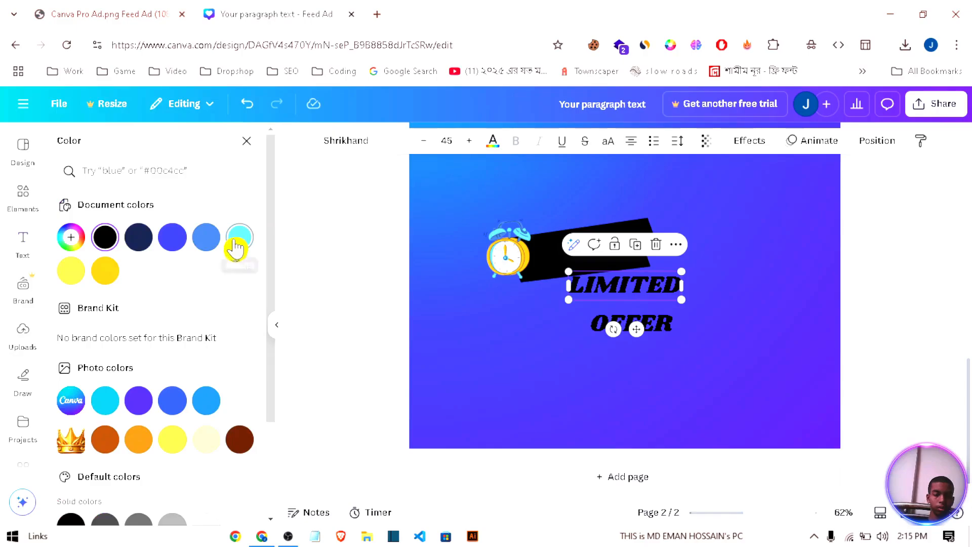
scroll(186, 384, down, 1)
click(139, 425)
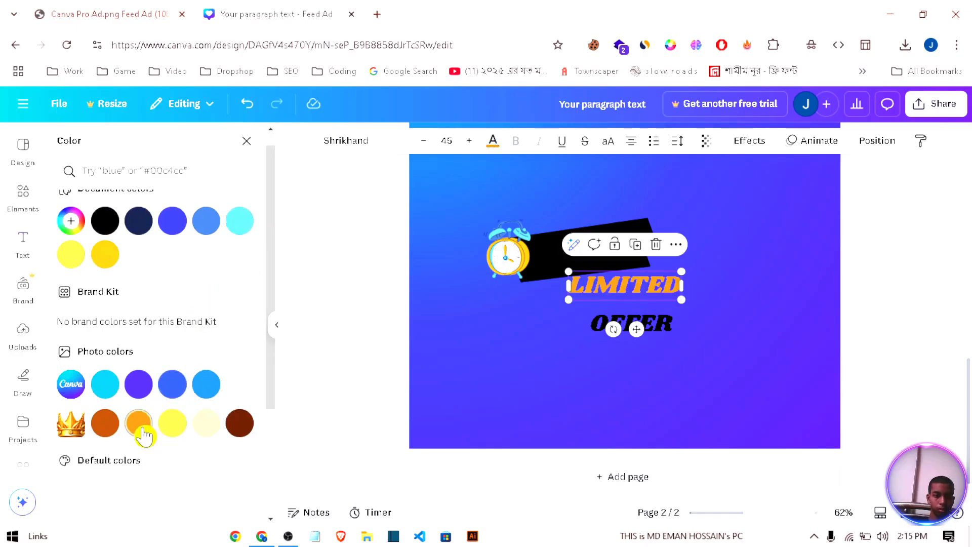
click(178, 431)
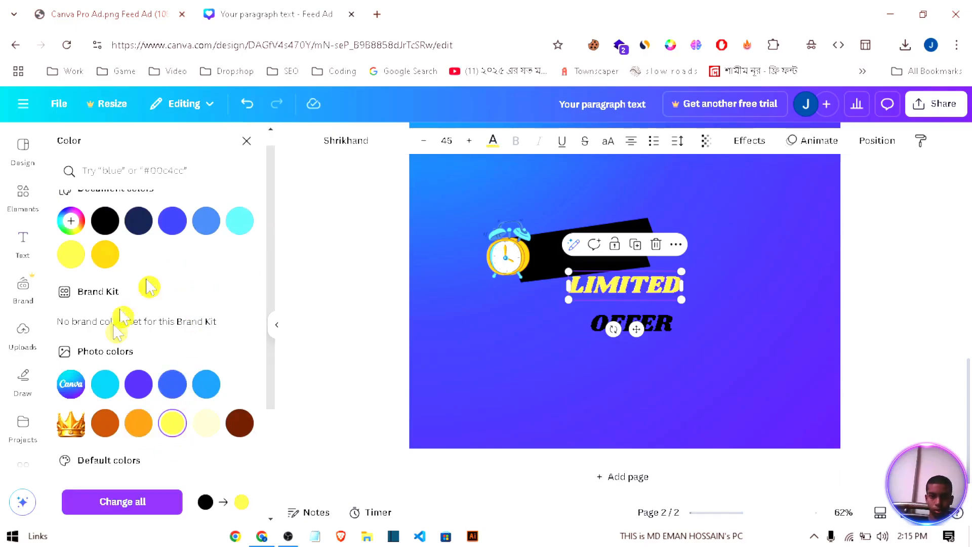
drag(624, 333, 591, 242)
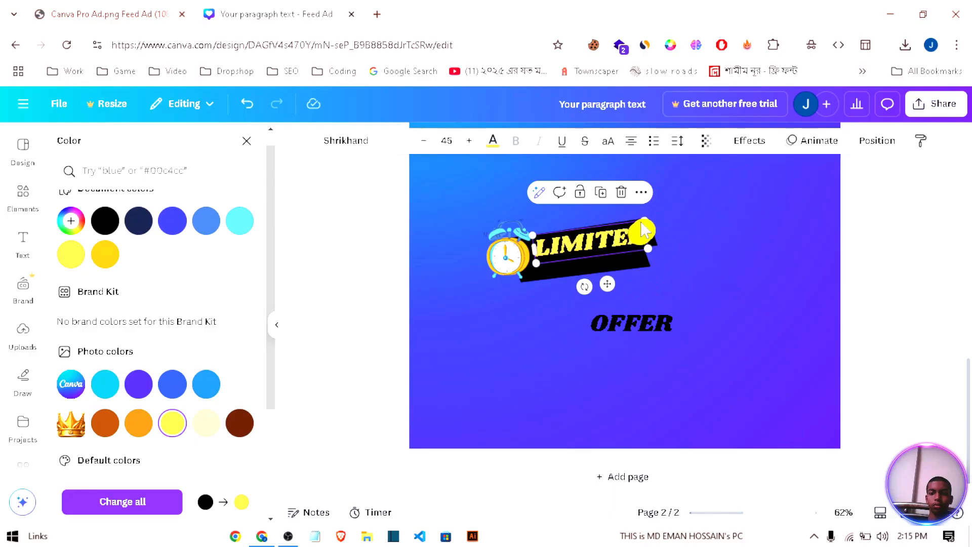
click(107, 258)
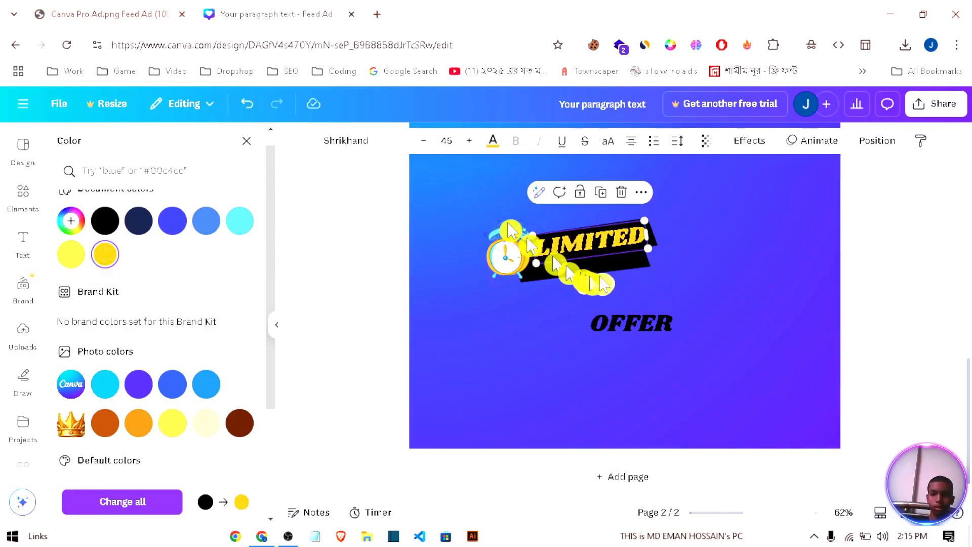
drag(643, 218, 600, 233)
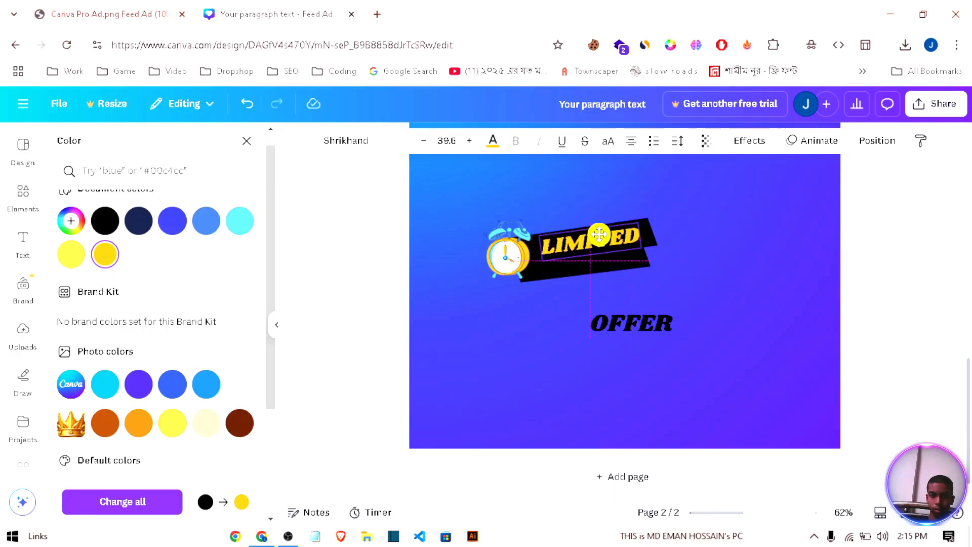
Step: Recolor OFFER white, then shrink and tilt it to fit the lower black bar beneath LIMITED
click(644, 342)
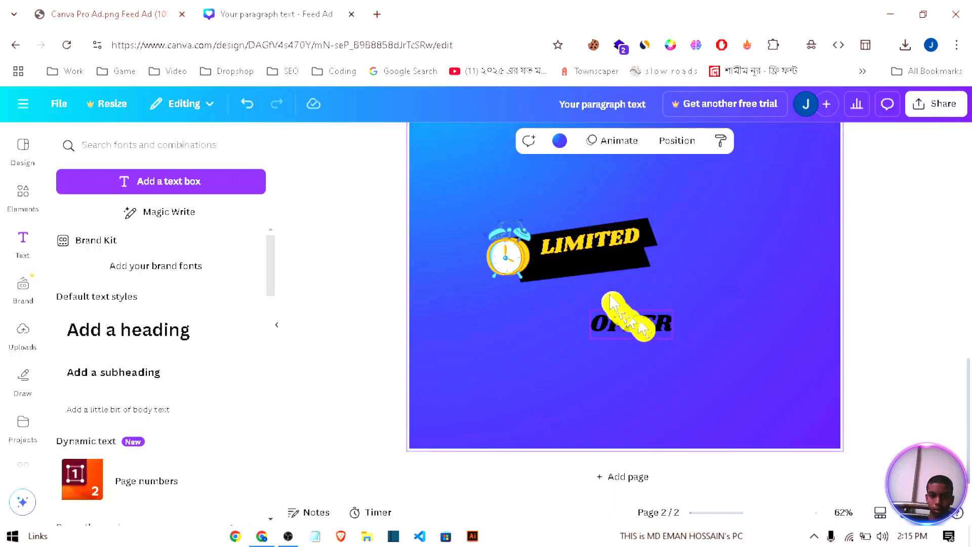
drag(643, 330, 601, 278)
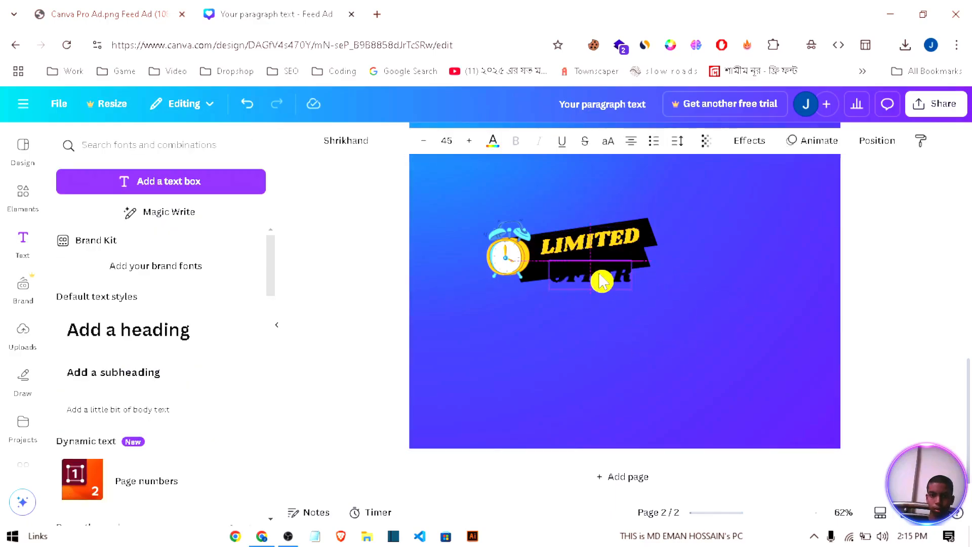
click(494, 142)
click(178, 276)
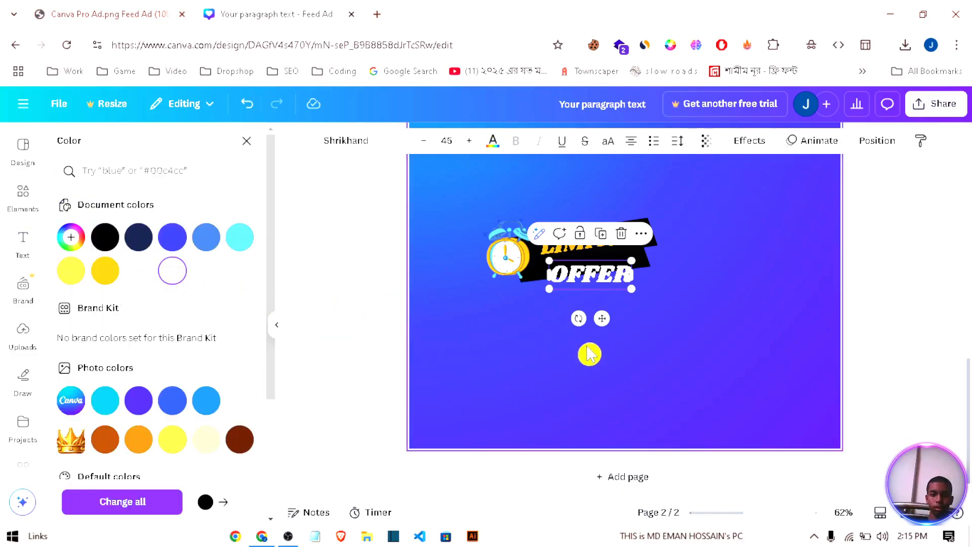
drag(631, 288, 618, 284)
drag(576, 313, 603, 299)
click(651, 318)
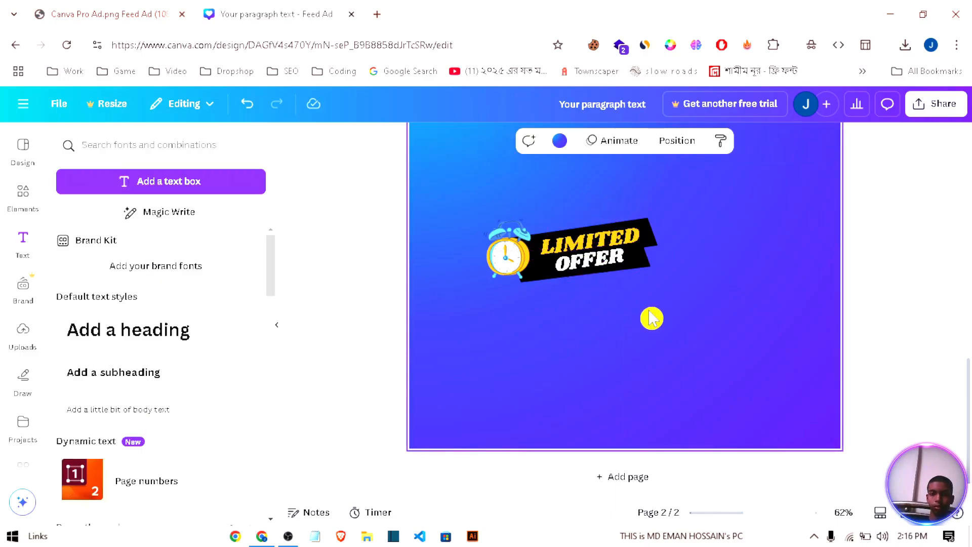
Step: Group the clock, black bars and both texts into one badge and paste a copy onto page 1
drag(657, 327, 474, 199)
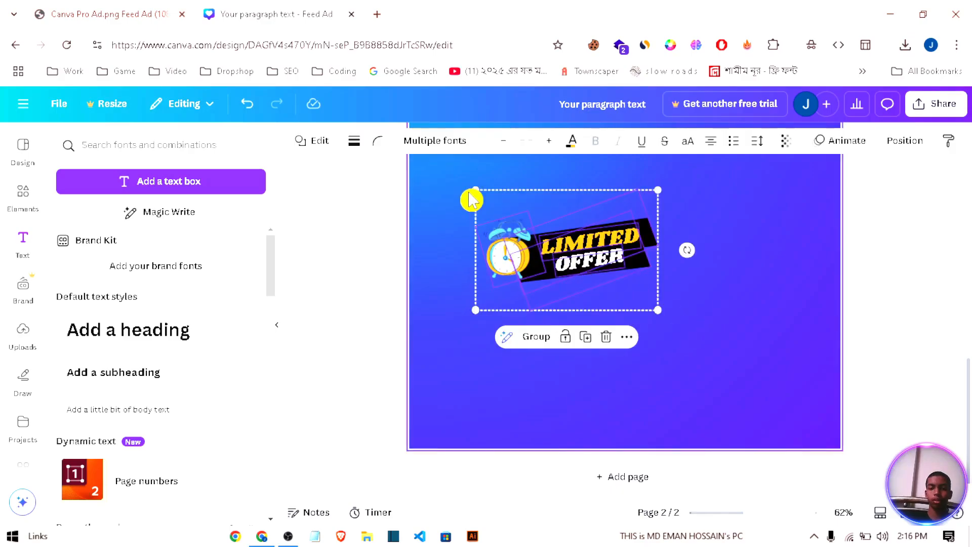
click(535, 337)
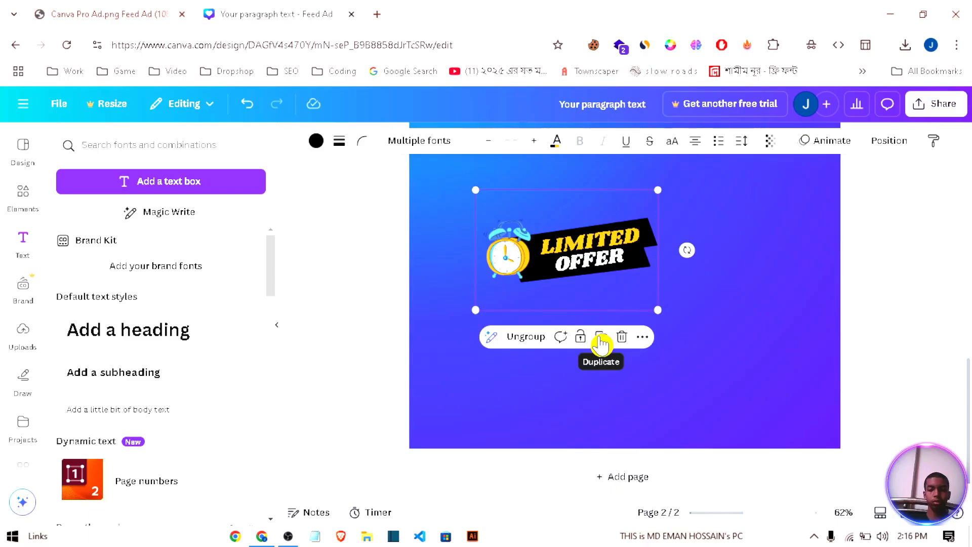
scroll(744, 351, up, 5)
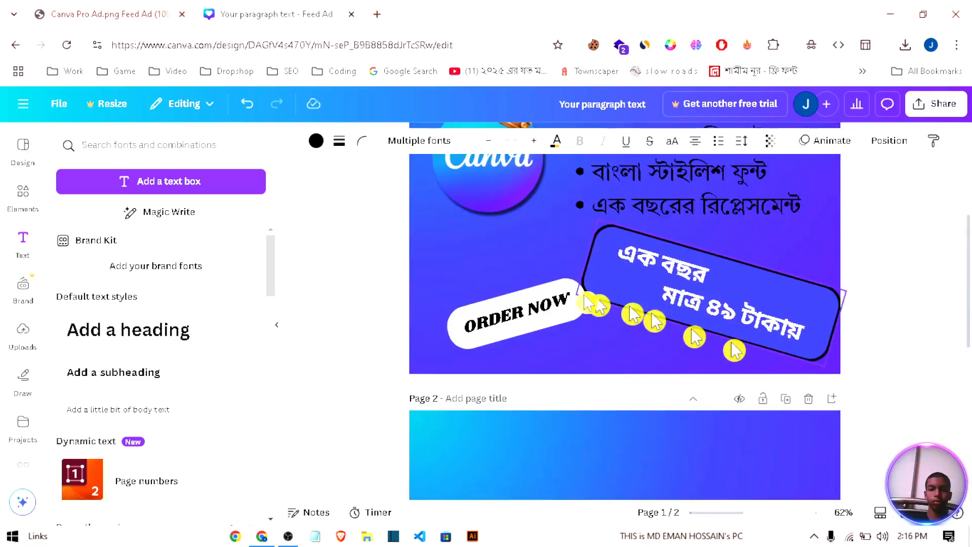
click(475, 254)
key(ctrl+v)
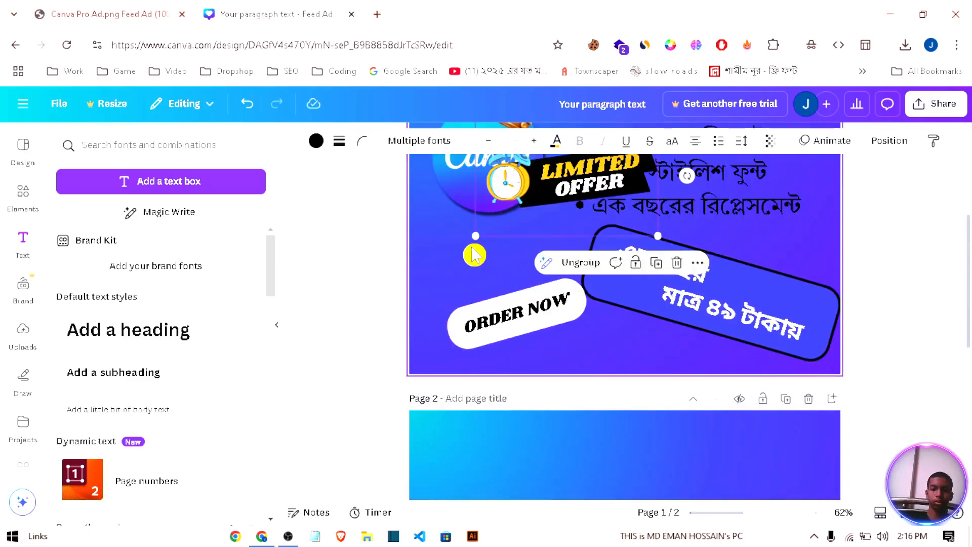
Step: Shrink the pasted LIMITED OFFER badge, tilt it more steeply and place it between the Canva logo and the ORDER NOW button
drag(629, 218, 543, 272)
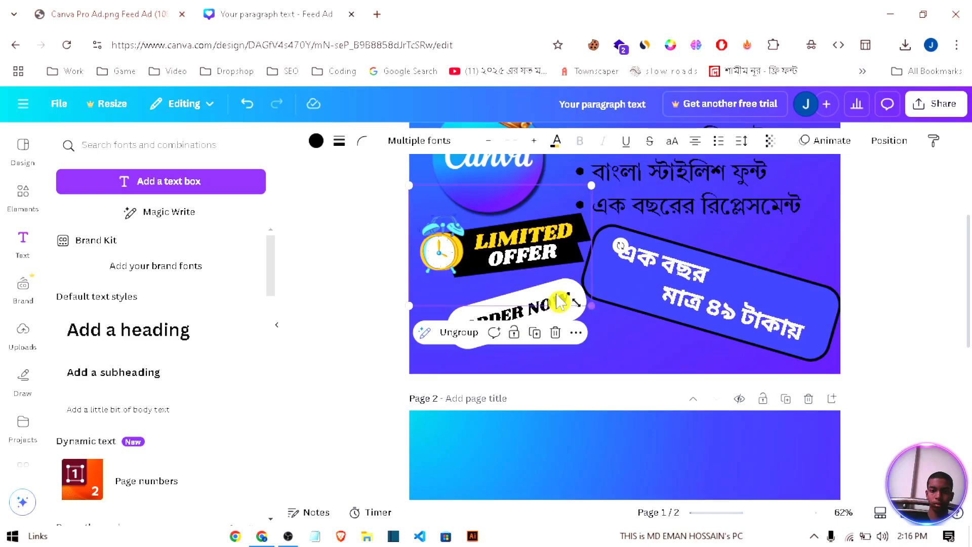
drag(506, 273, 507, 292)
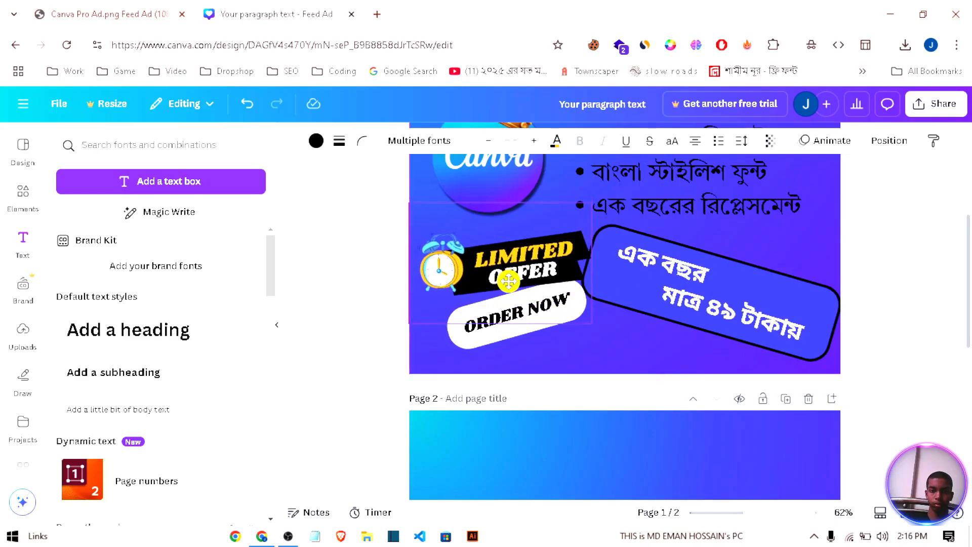
drag(500, 353, 523, 353)
drag(511, 248, 505, 232)
drag(597, 290, 548, 269)
click(501, 237)
drag(502, 237, 517, 244)
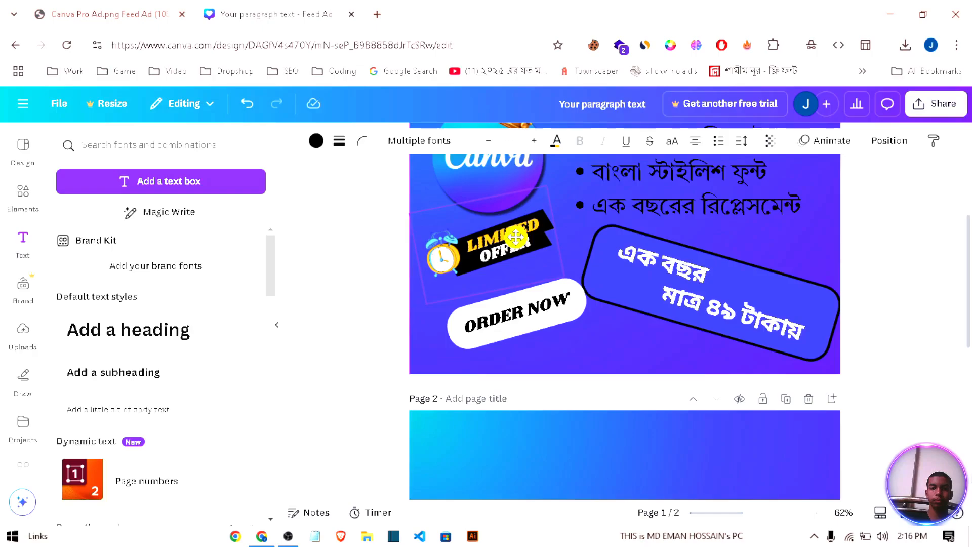
click(886, 262)
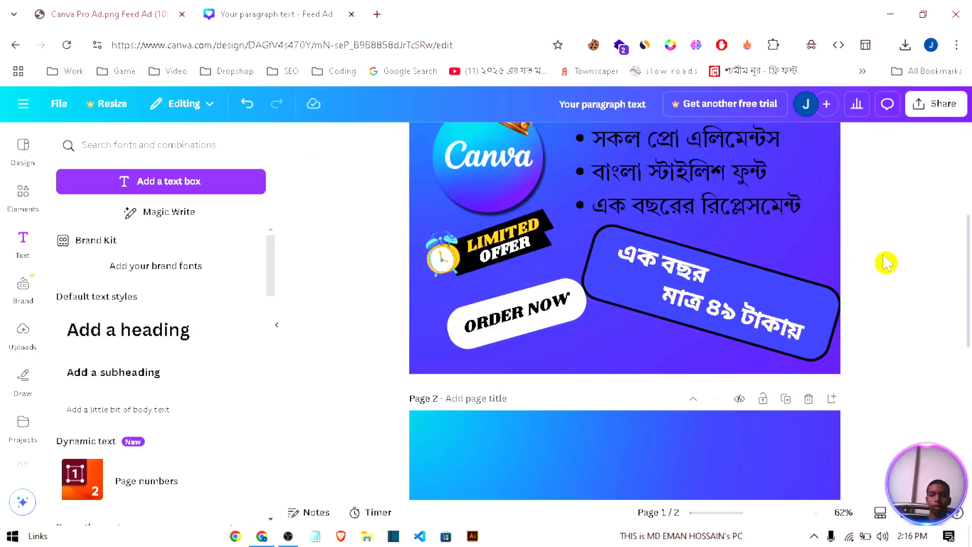
Step: Open the design's download settings and limit the export to page 1
scroll(886, 263, up, 3)
scroll(886, 262, down, 1)
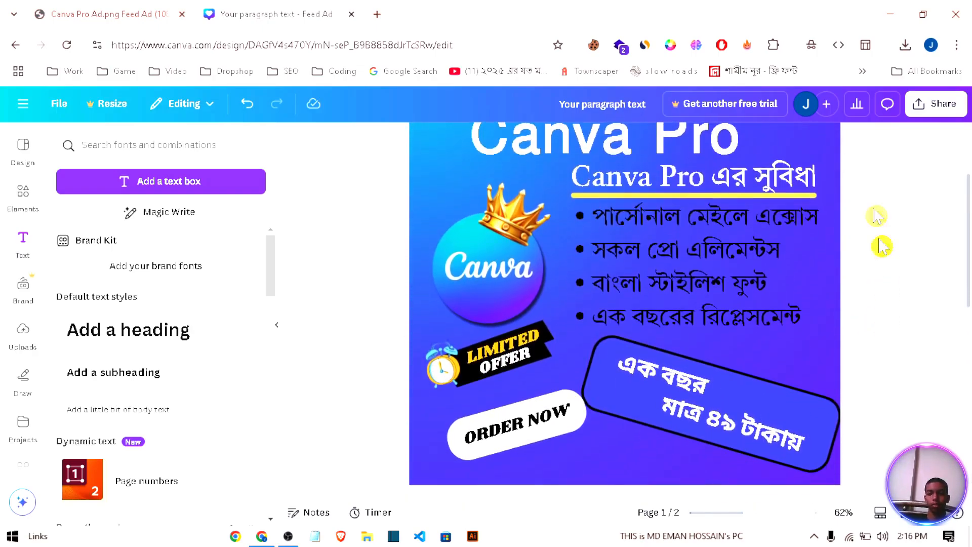
click(936, 106)
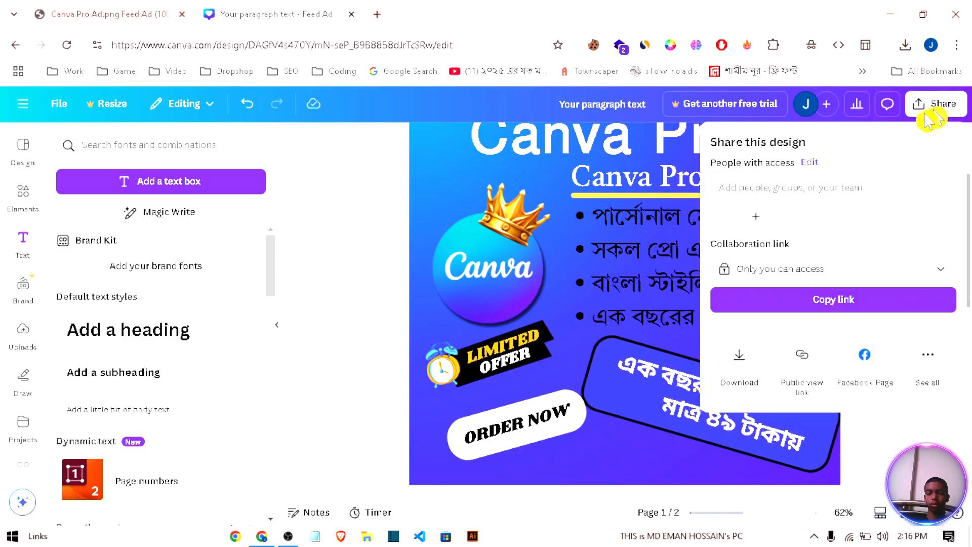
click(740, 363)
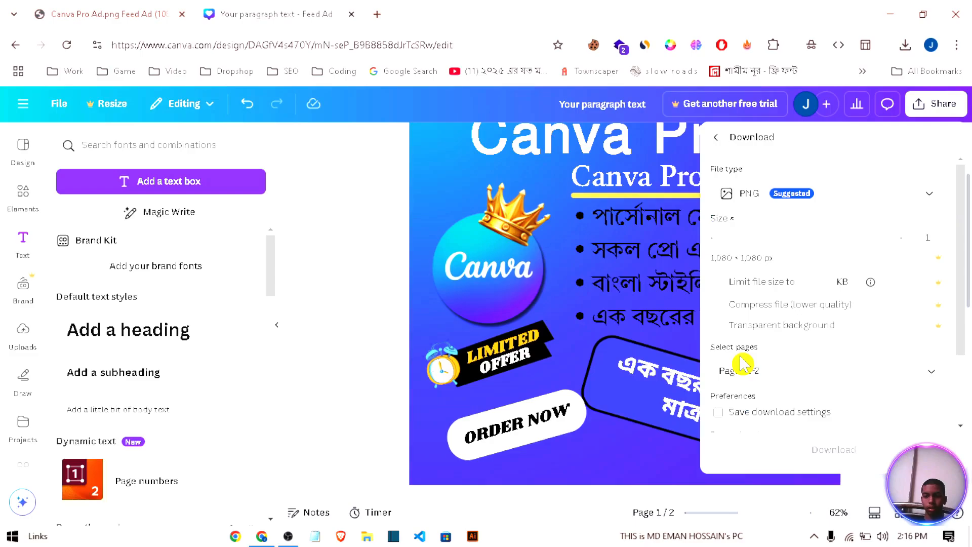
click(776, 375)
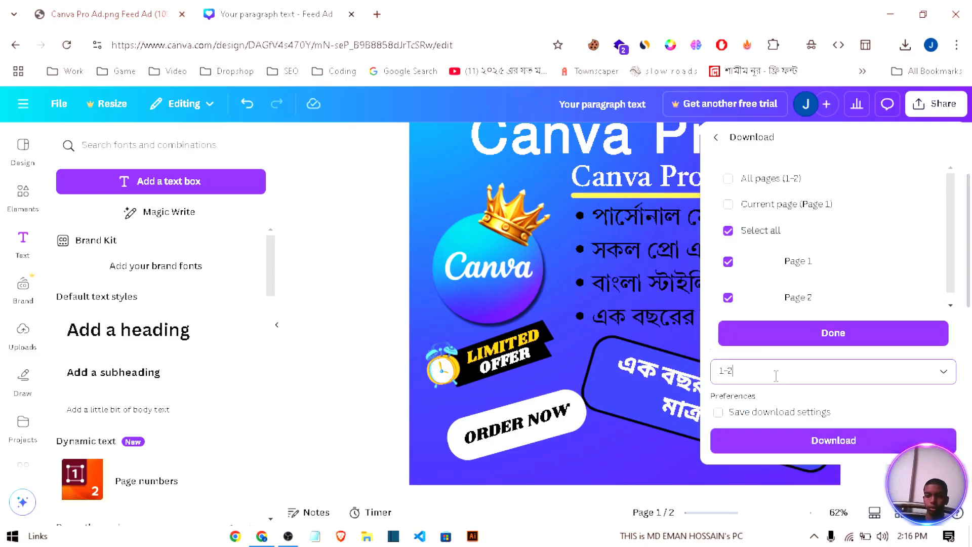
click(728, 304)
click(779, 330)
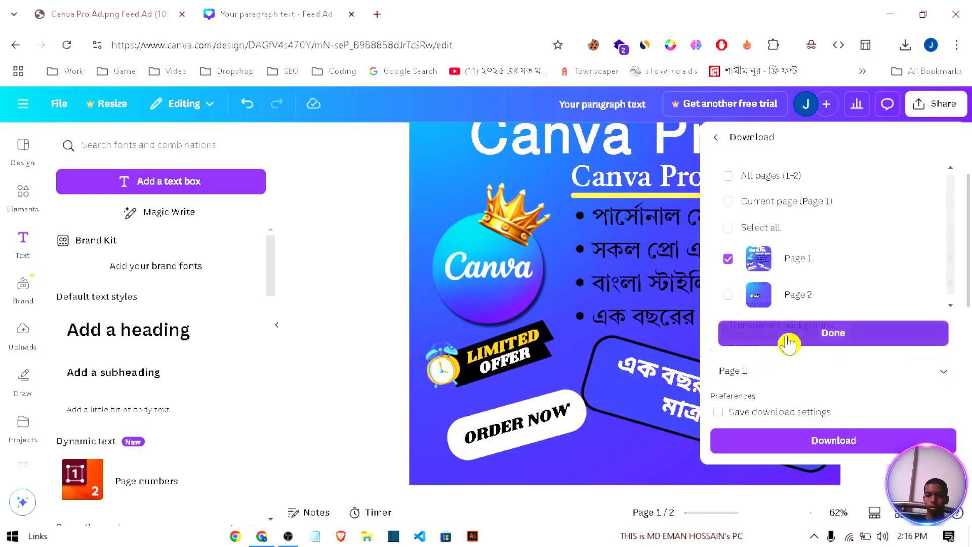
Step: Keep PNG as the file type and download the ad
click(743, 198)
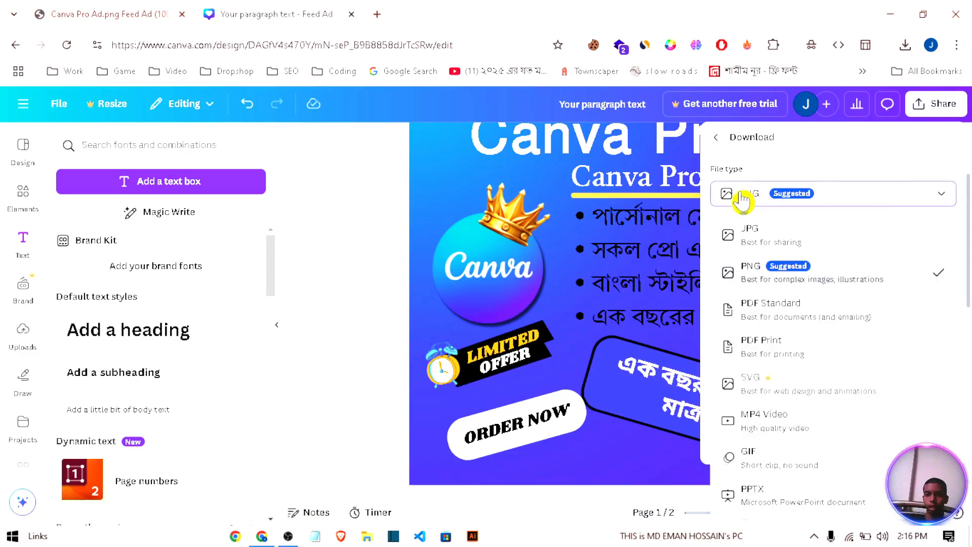
click(777, 278)
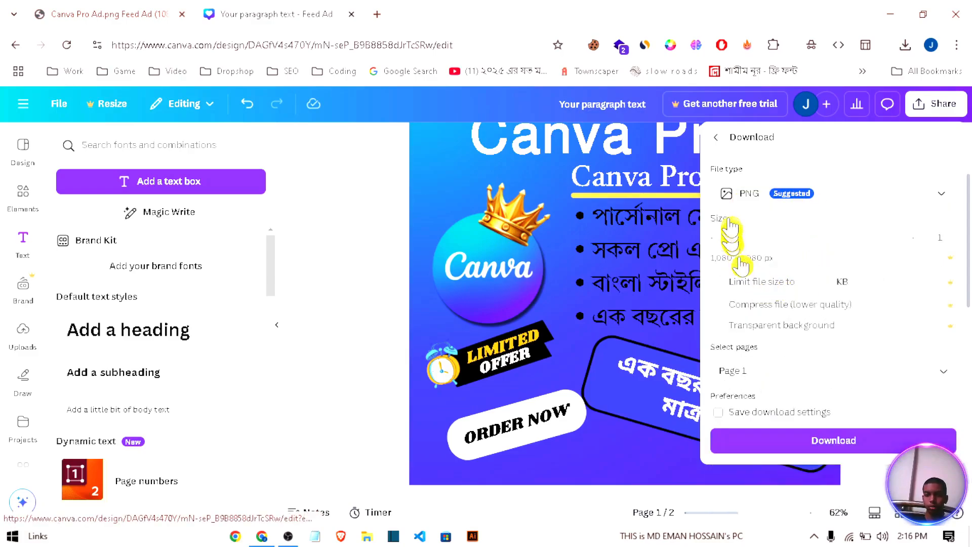
click(742, 203)
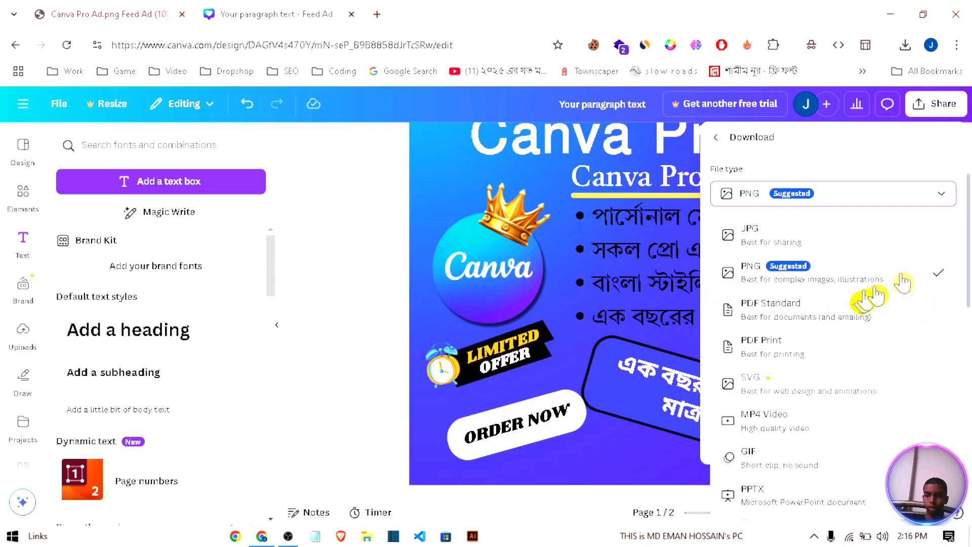
click(830, 204)
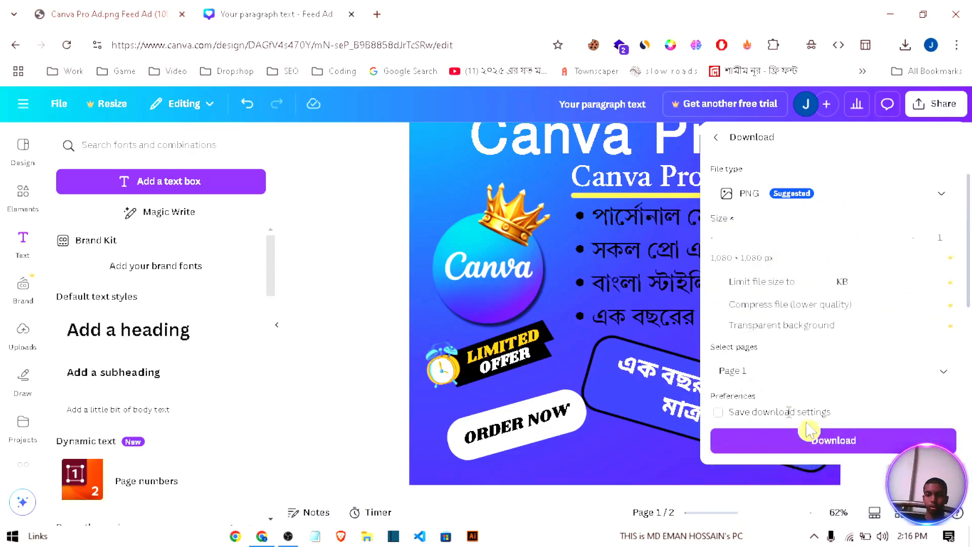
click(848, 449)
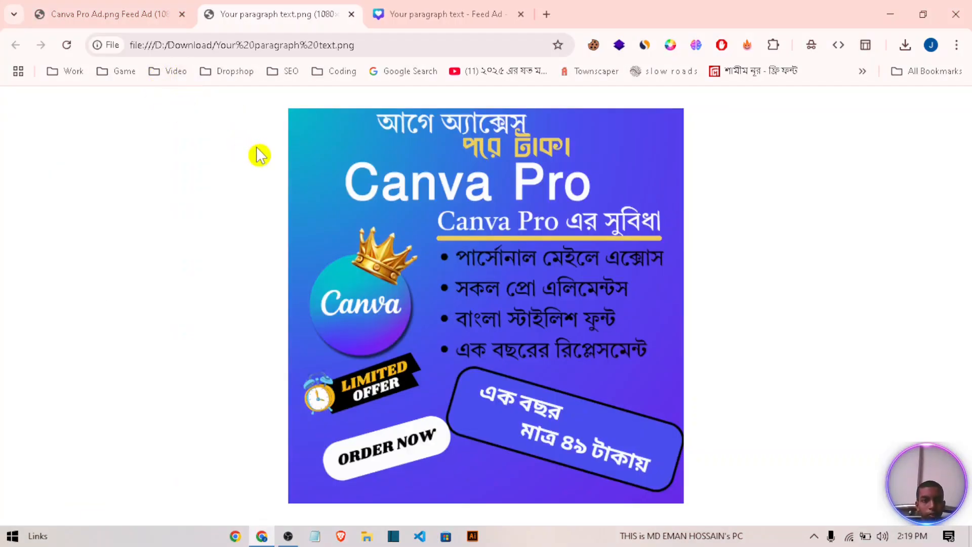
Step: Compare the downloaded ad image with the original Canva Pro reference ad
click(103, 16)
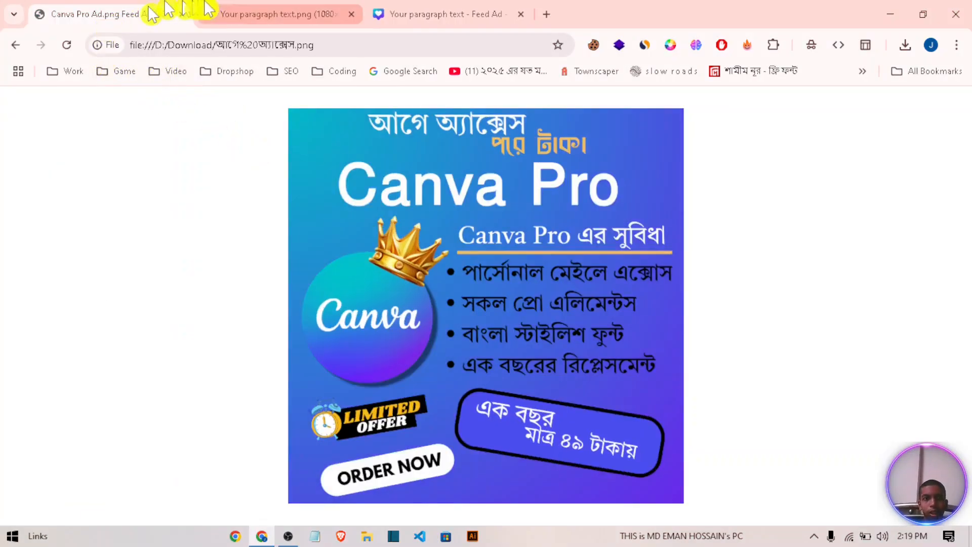
click(258, 10)
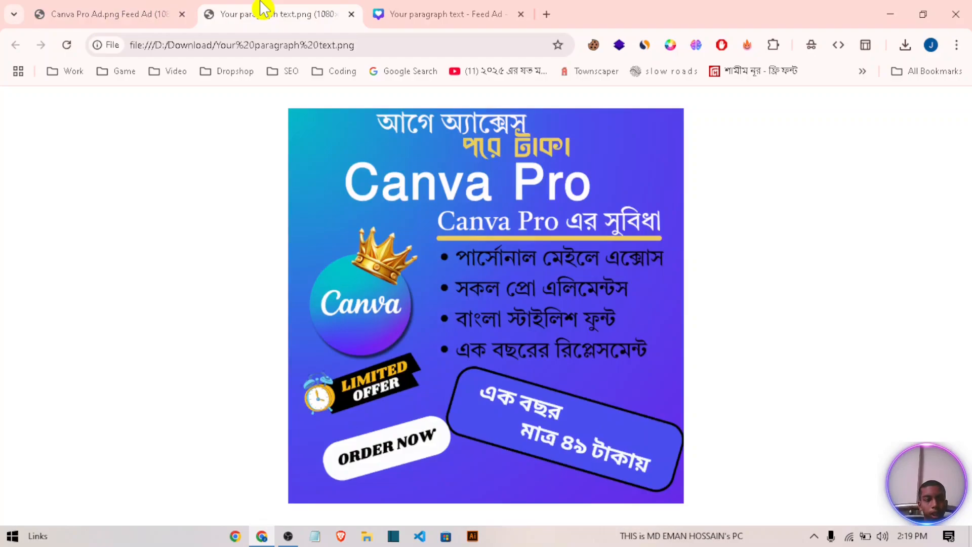